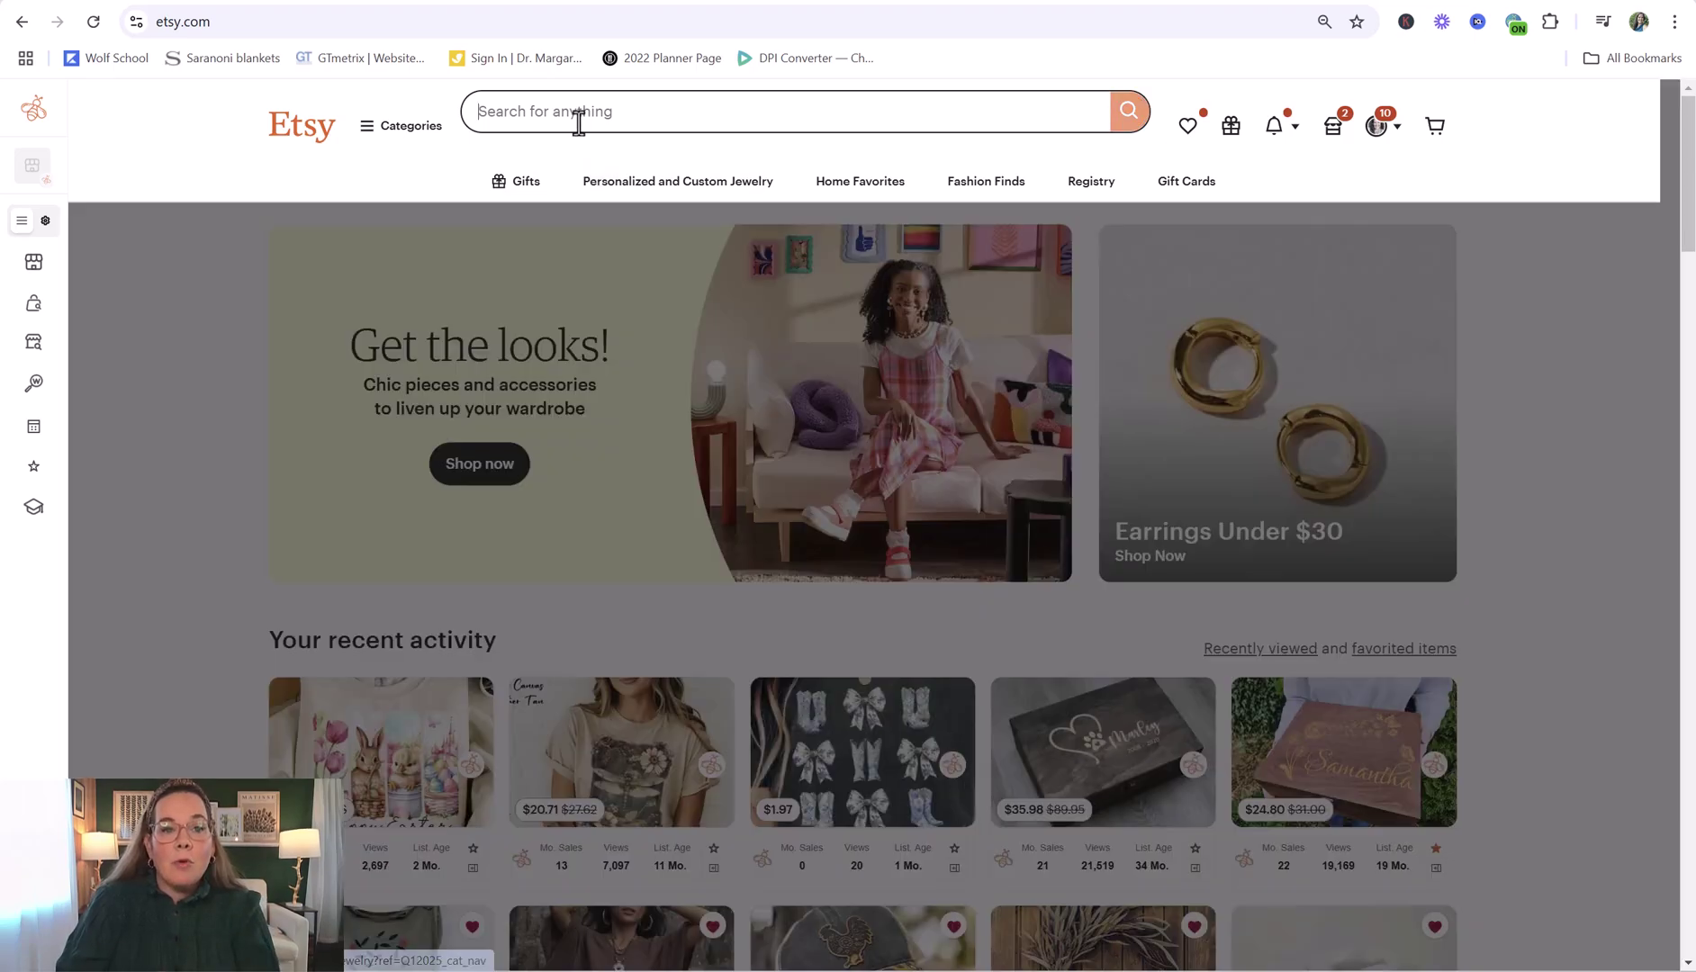
Step: Search Etsy for 'digital art' and expand the EverBee sidebar menu over the results
text(digital art)
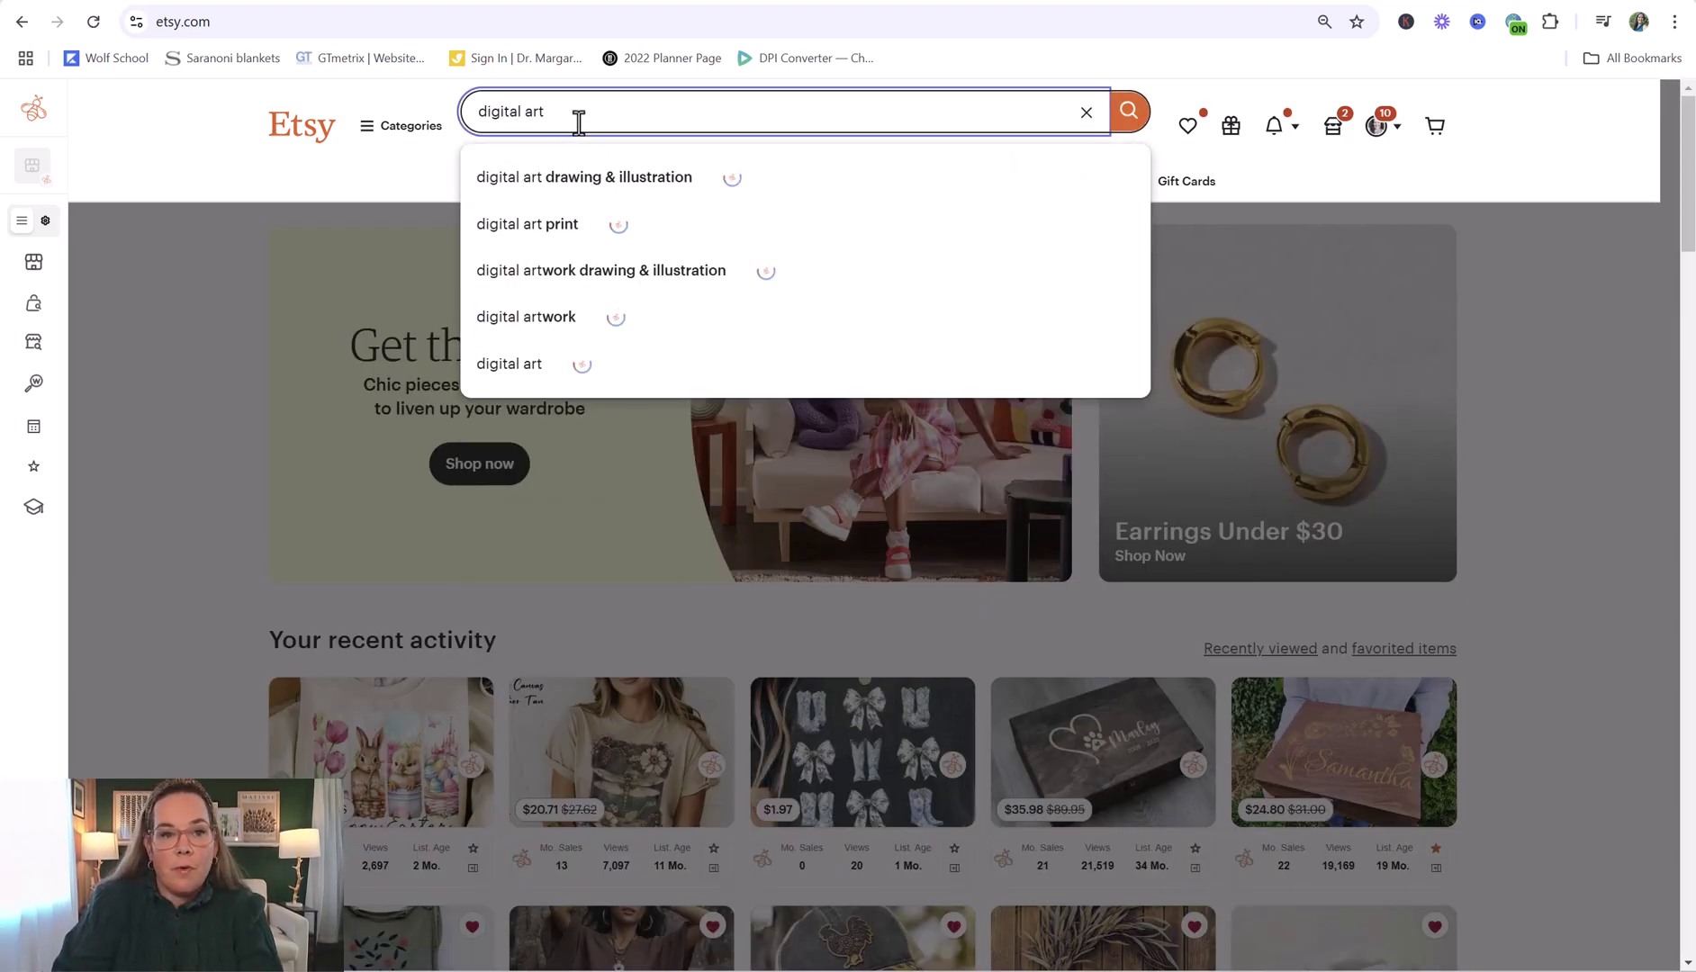
key(Return)
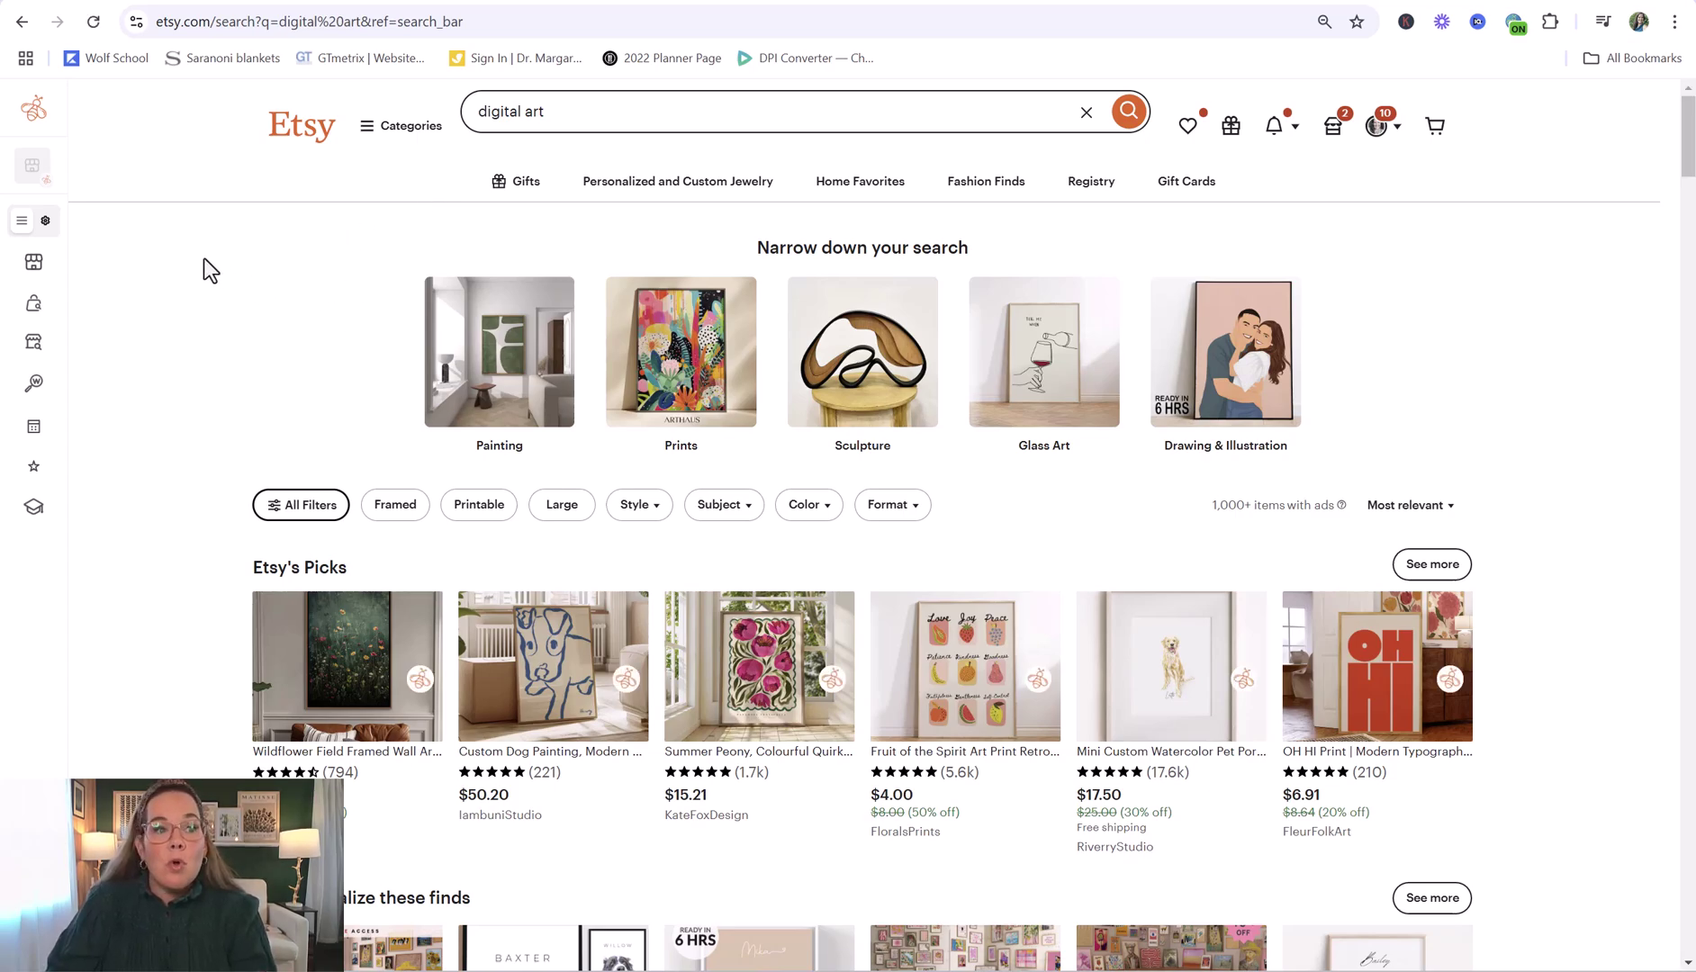
mouse_move(38, 160)
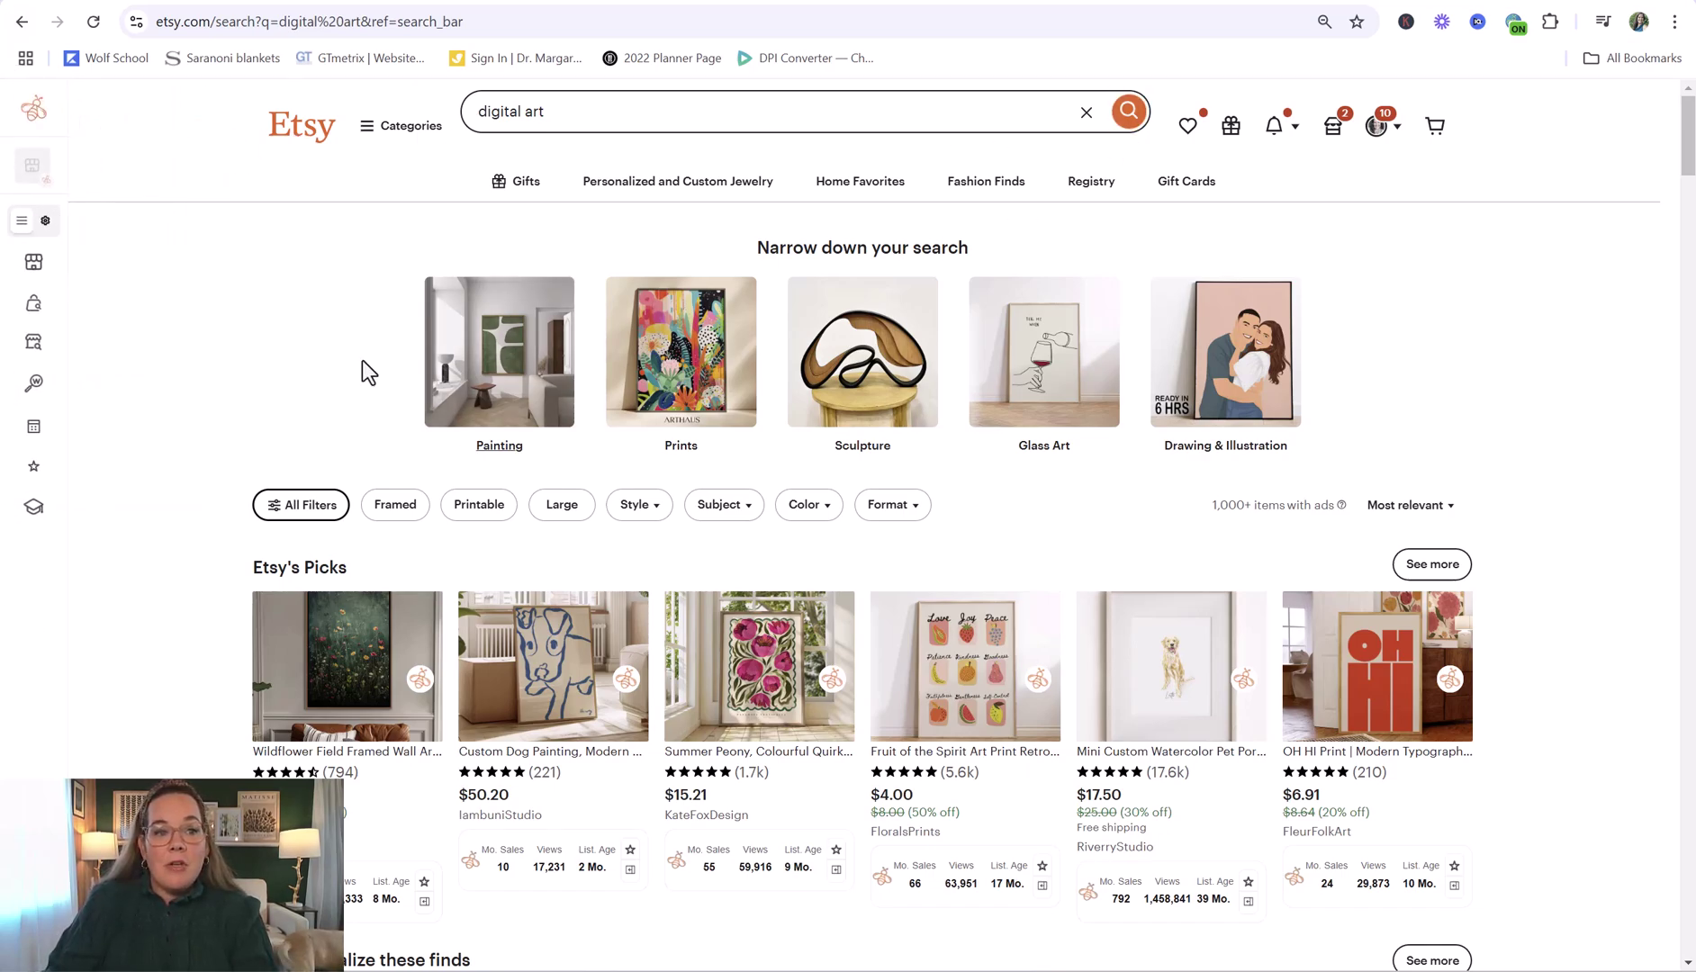
mouse_move(45, 218)
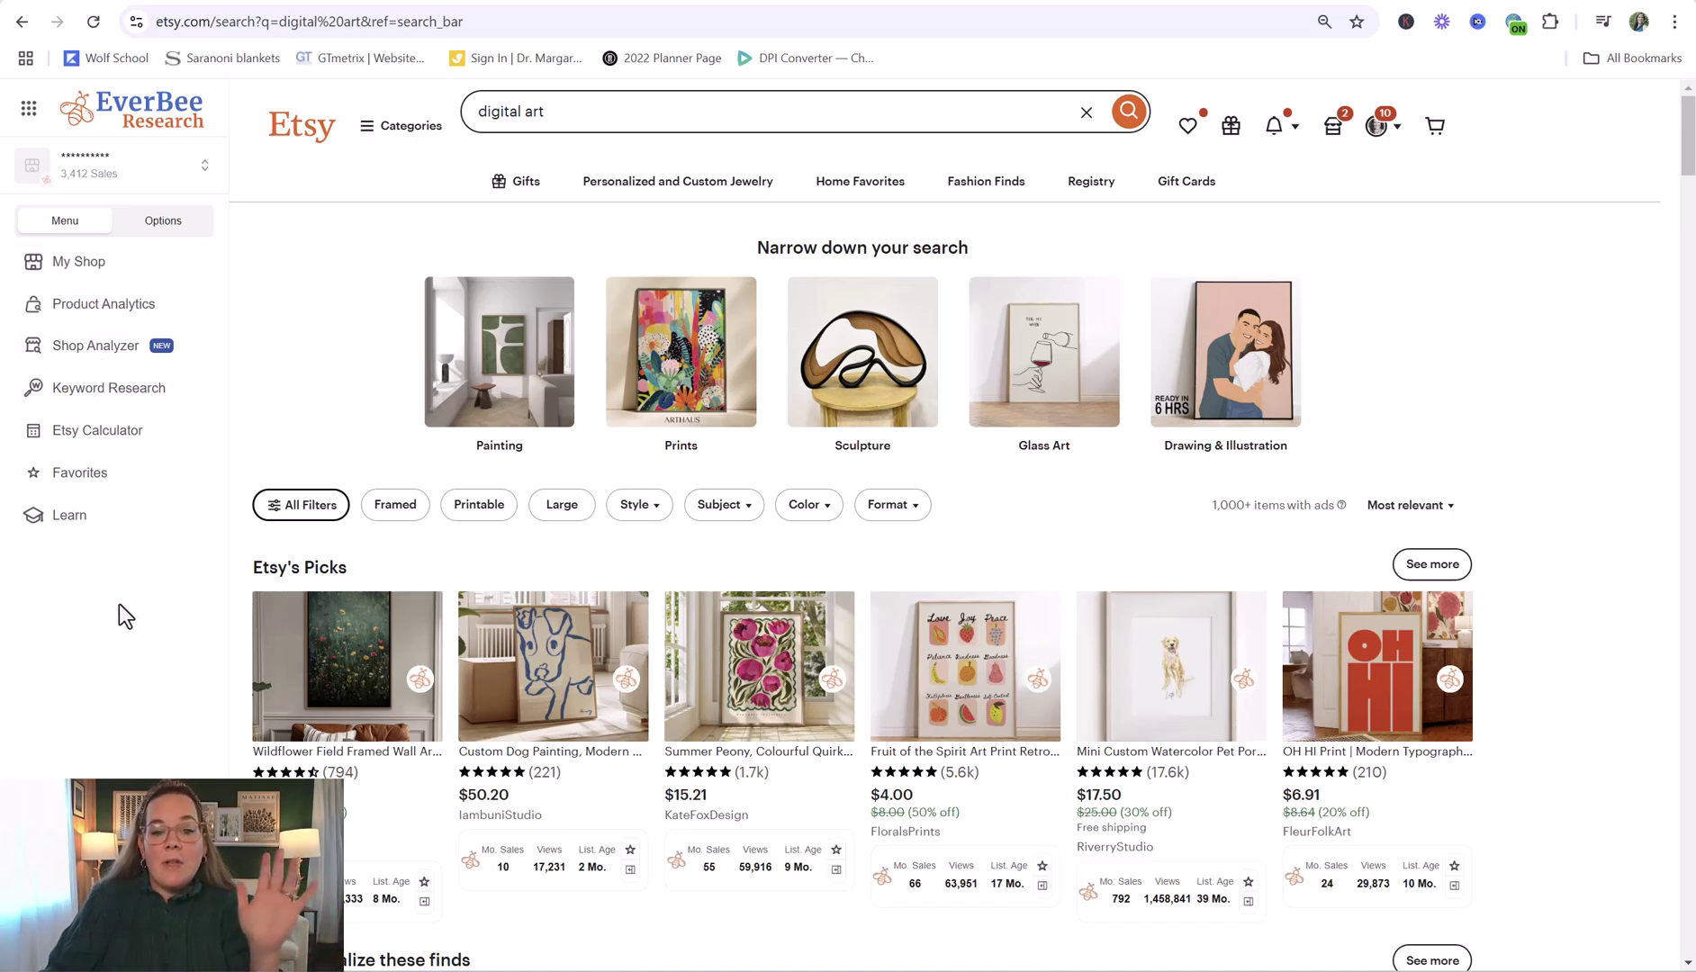
mouse_move(49, 438)
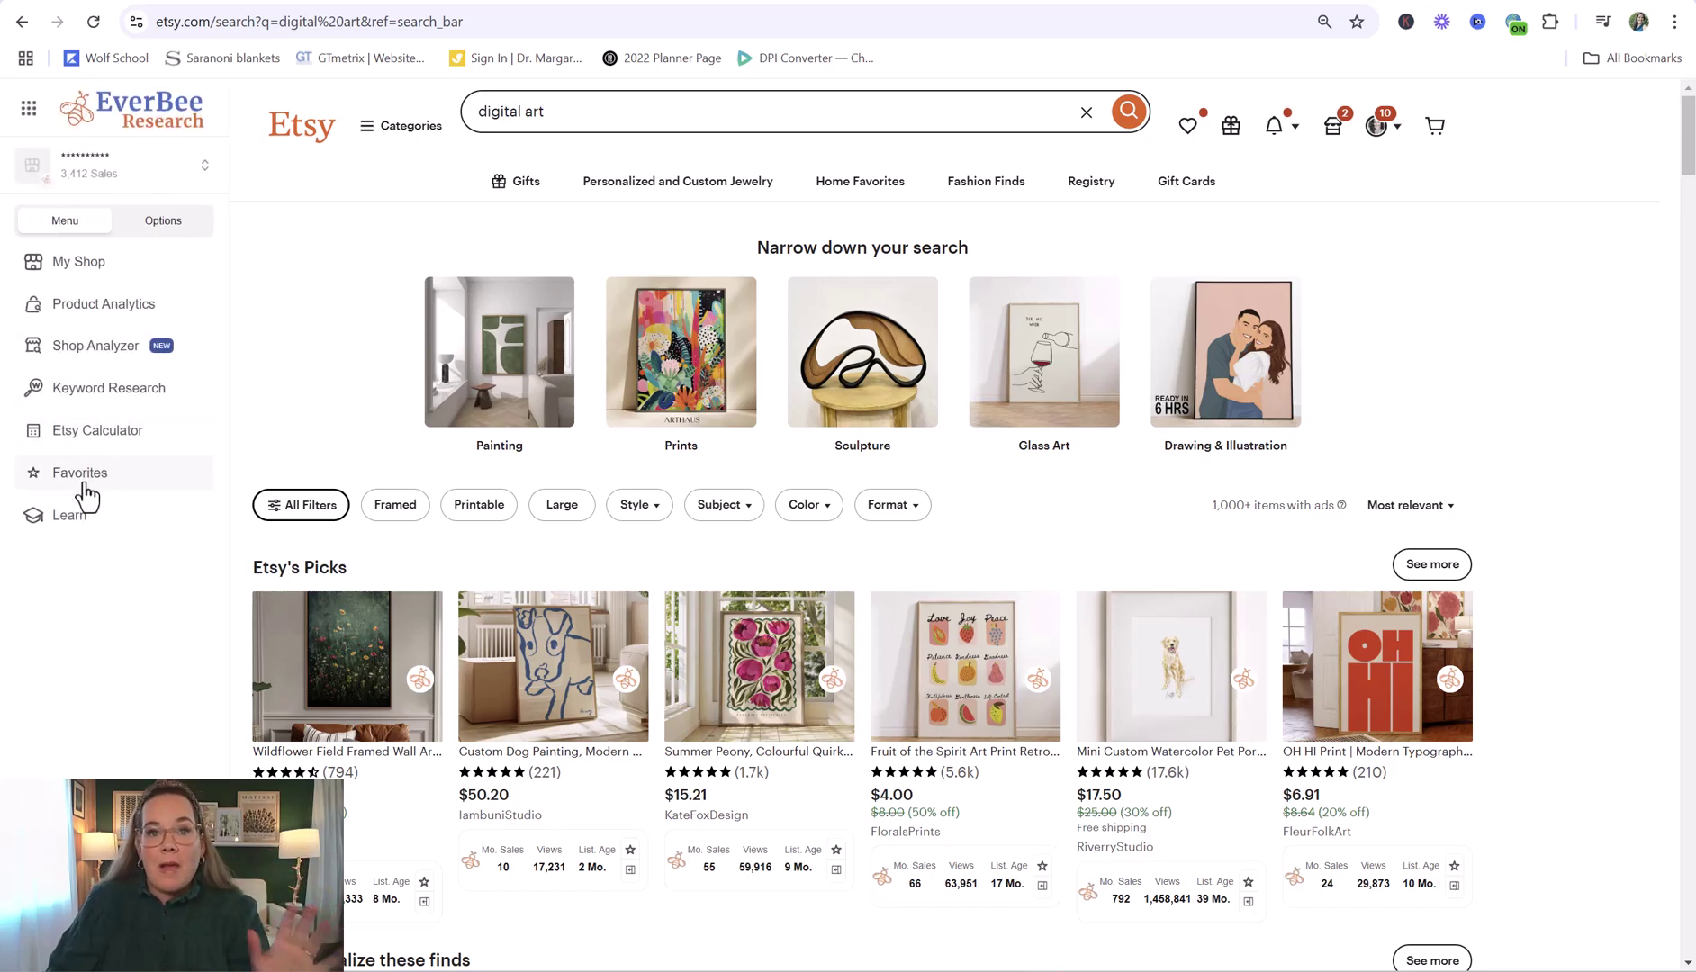
Step: Load everbee.io in a new tab and scroll through its Etsy product research features
key(ctrl+t)
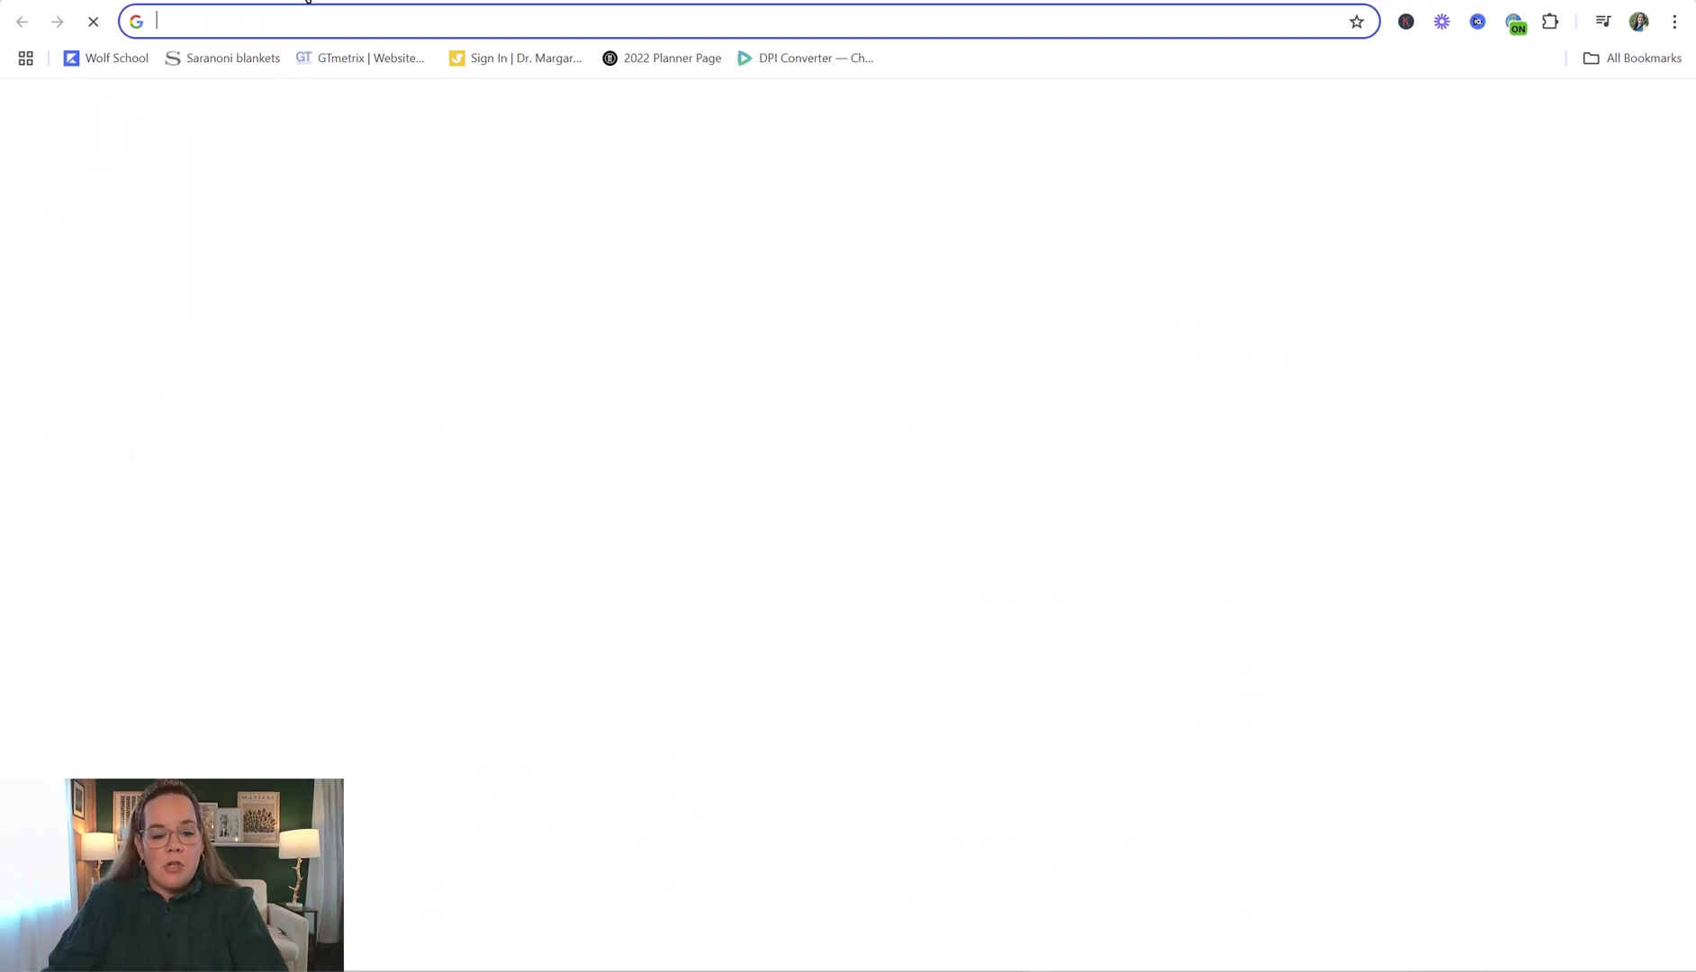
text(eve)
key(Return)
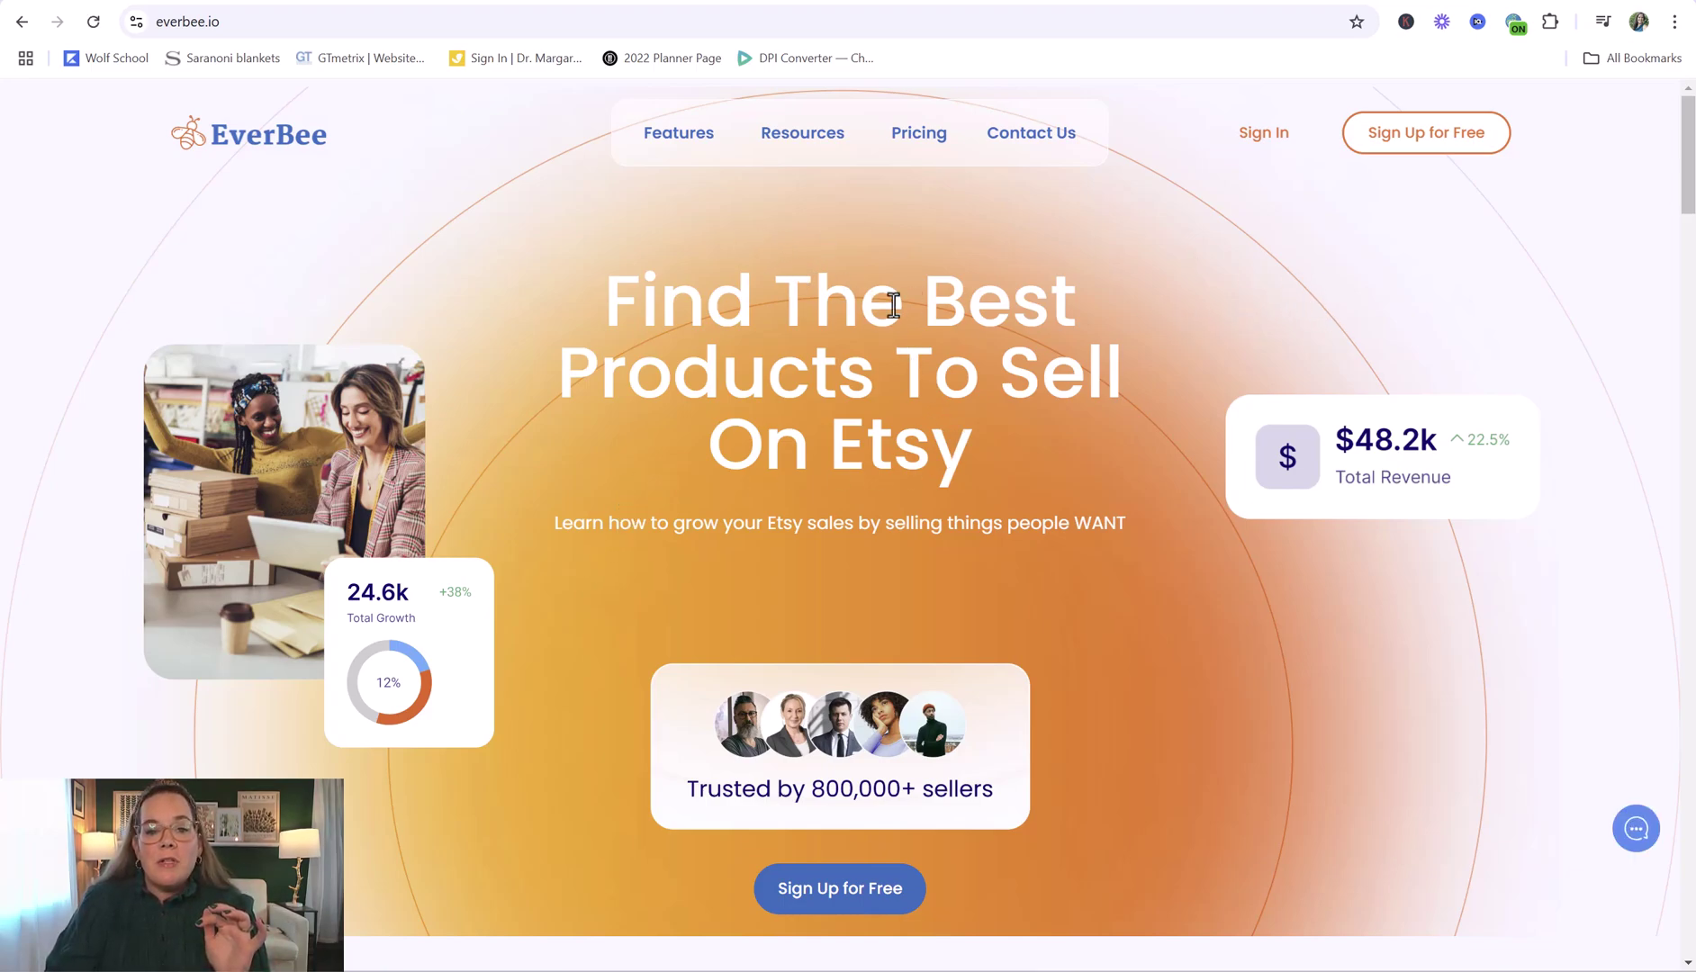
scroll(744, 373, down, 8)
scroll(747, 377, down, 4)
scroll(746, 378, up, 5)
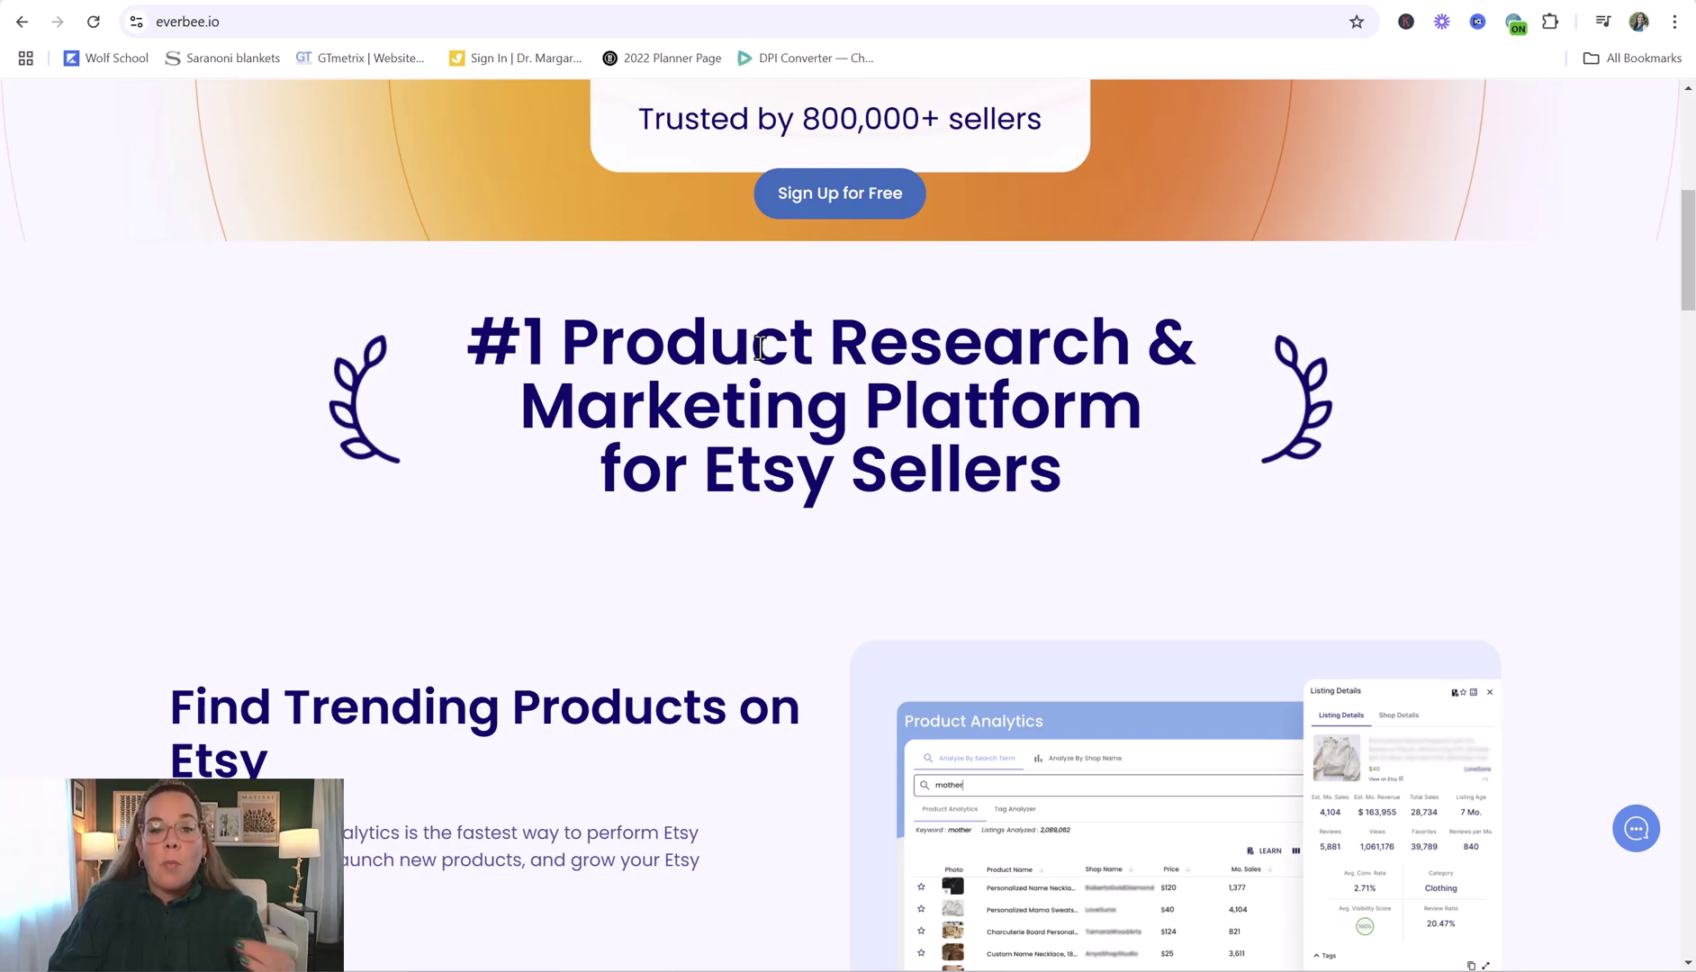
scroll(789, 349, down, 20)
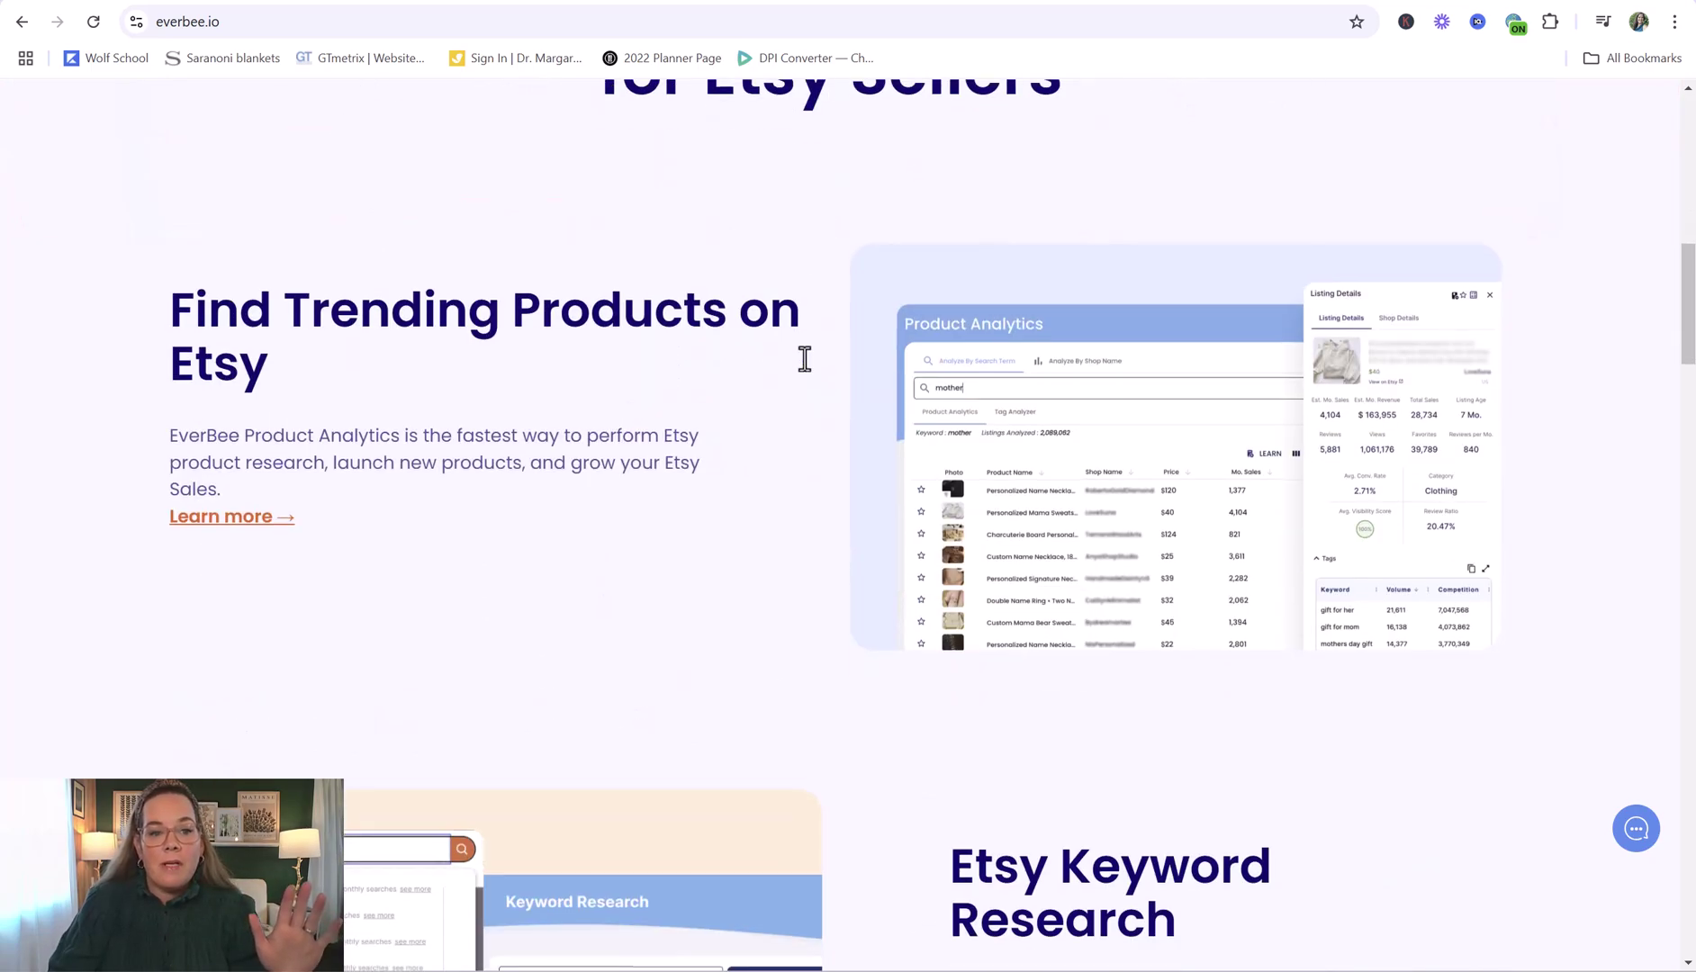
scroll(826, 360, up, 8)
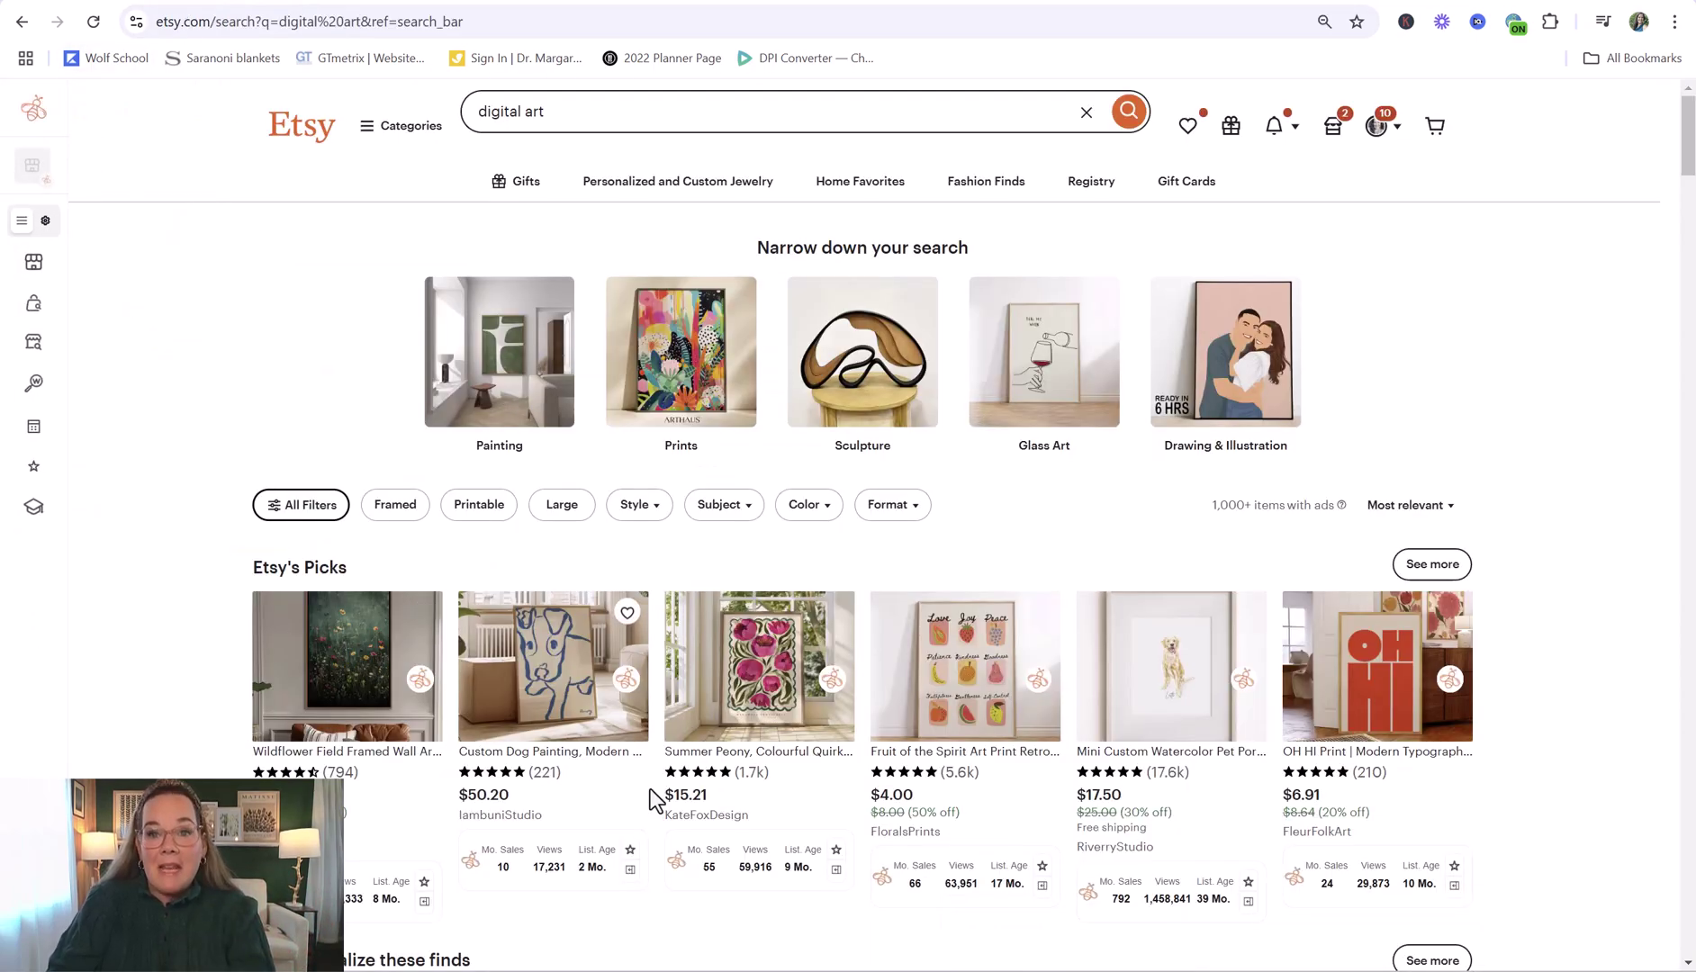
Step: Filter the digital art results to Star Seller shops and Digital downloads
click(585, 110)
click(367, 199)
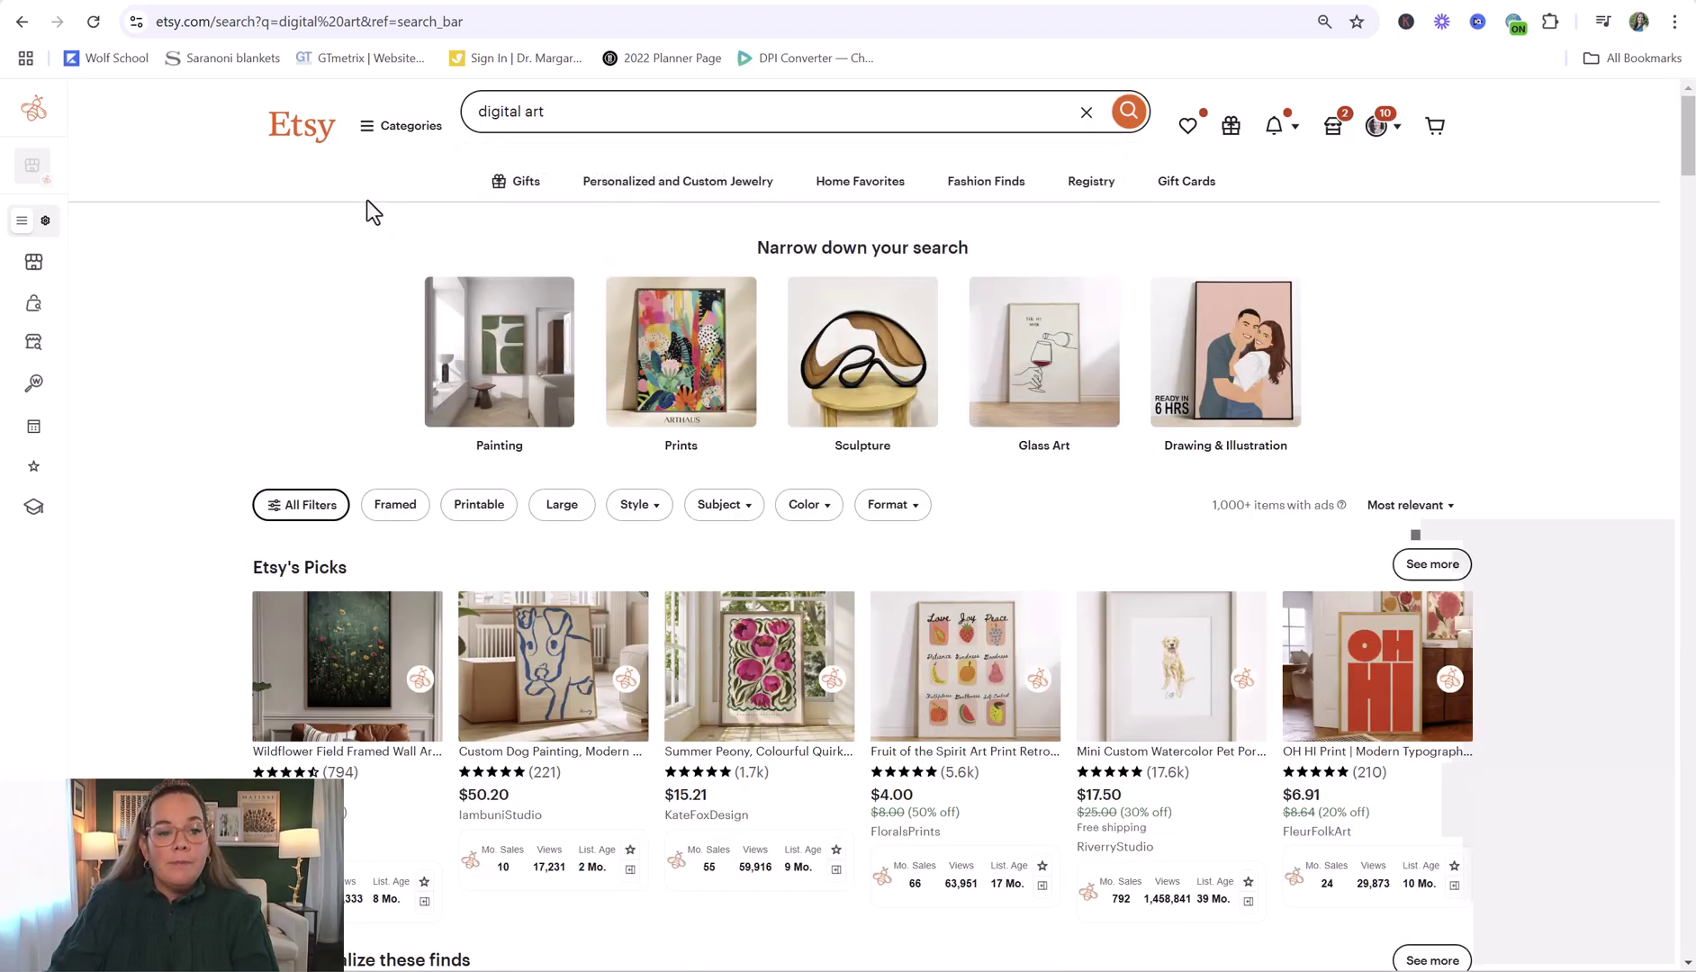
click(302, 507)
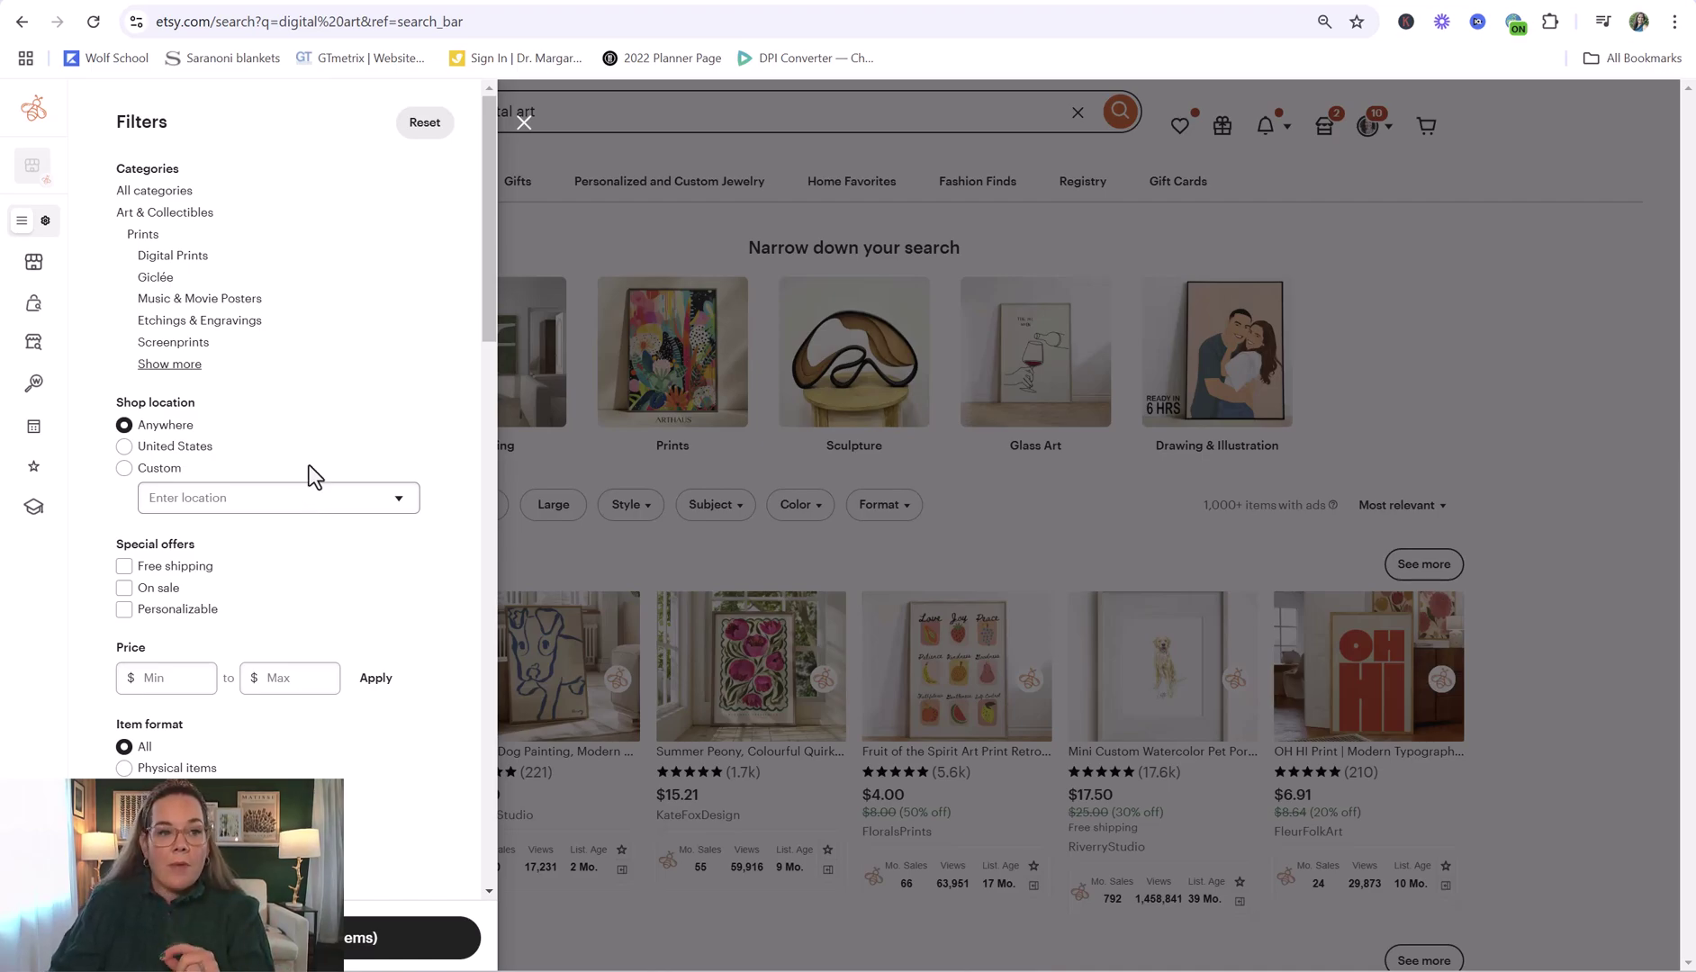
scroll(208, 642, down, 3)
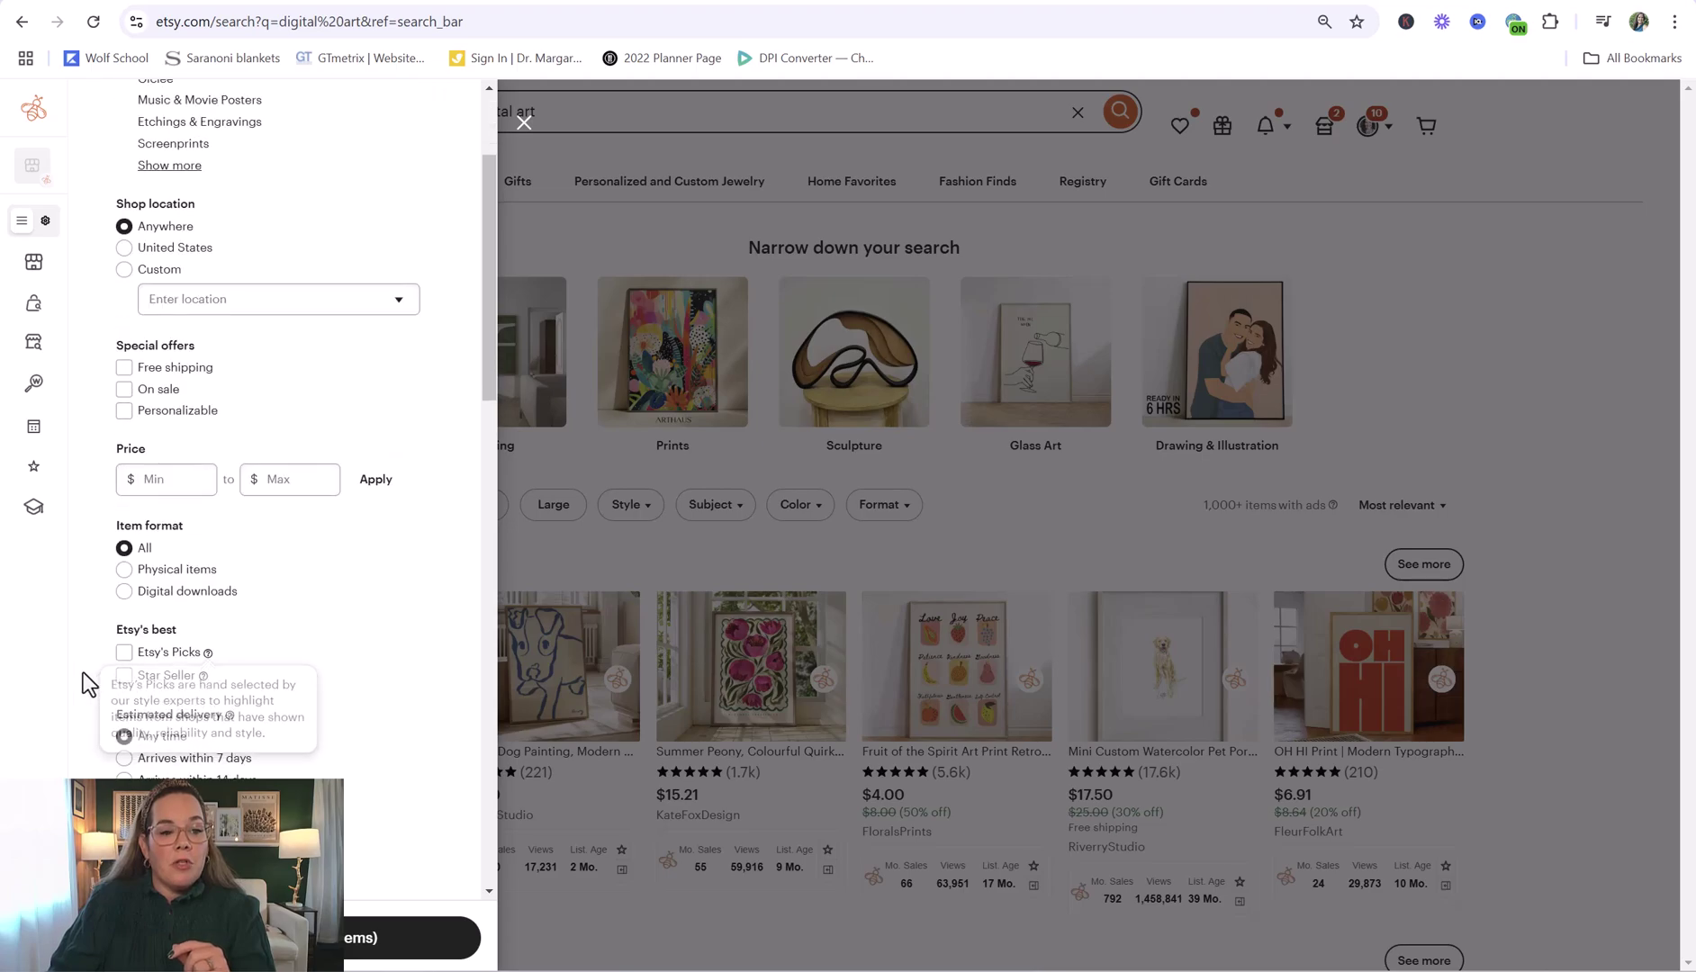
click(124, 675)
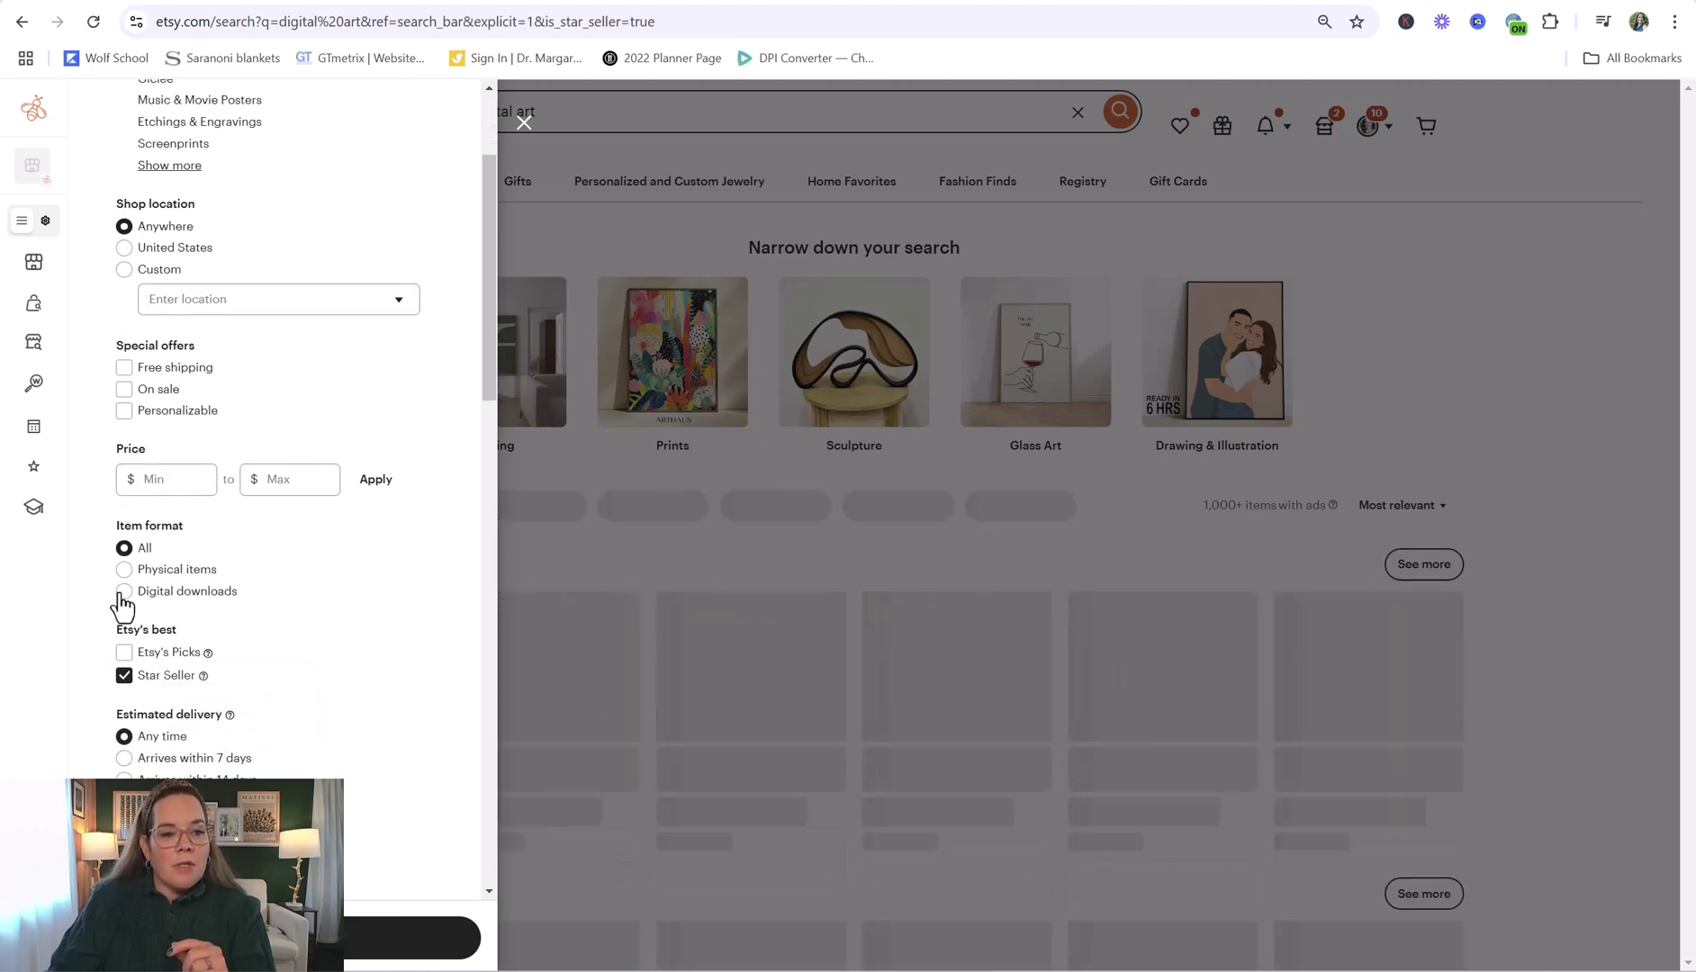
click(123, 591)
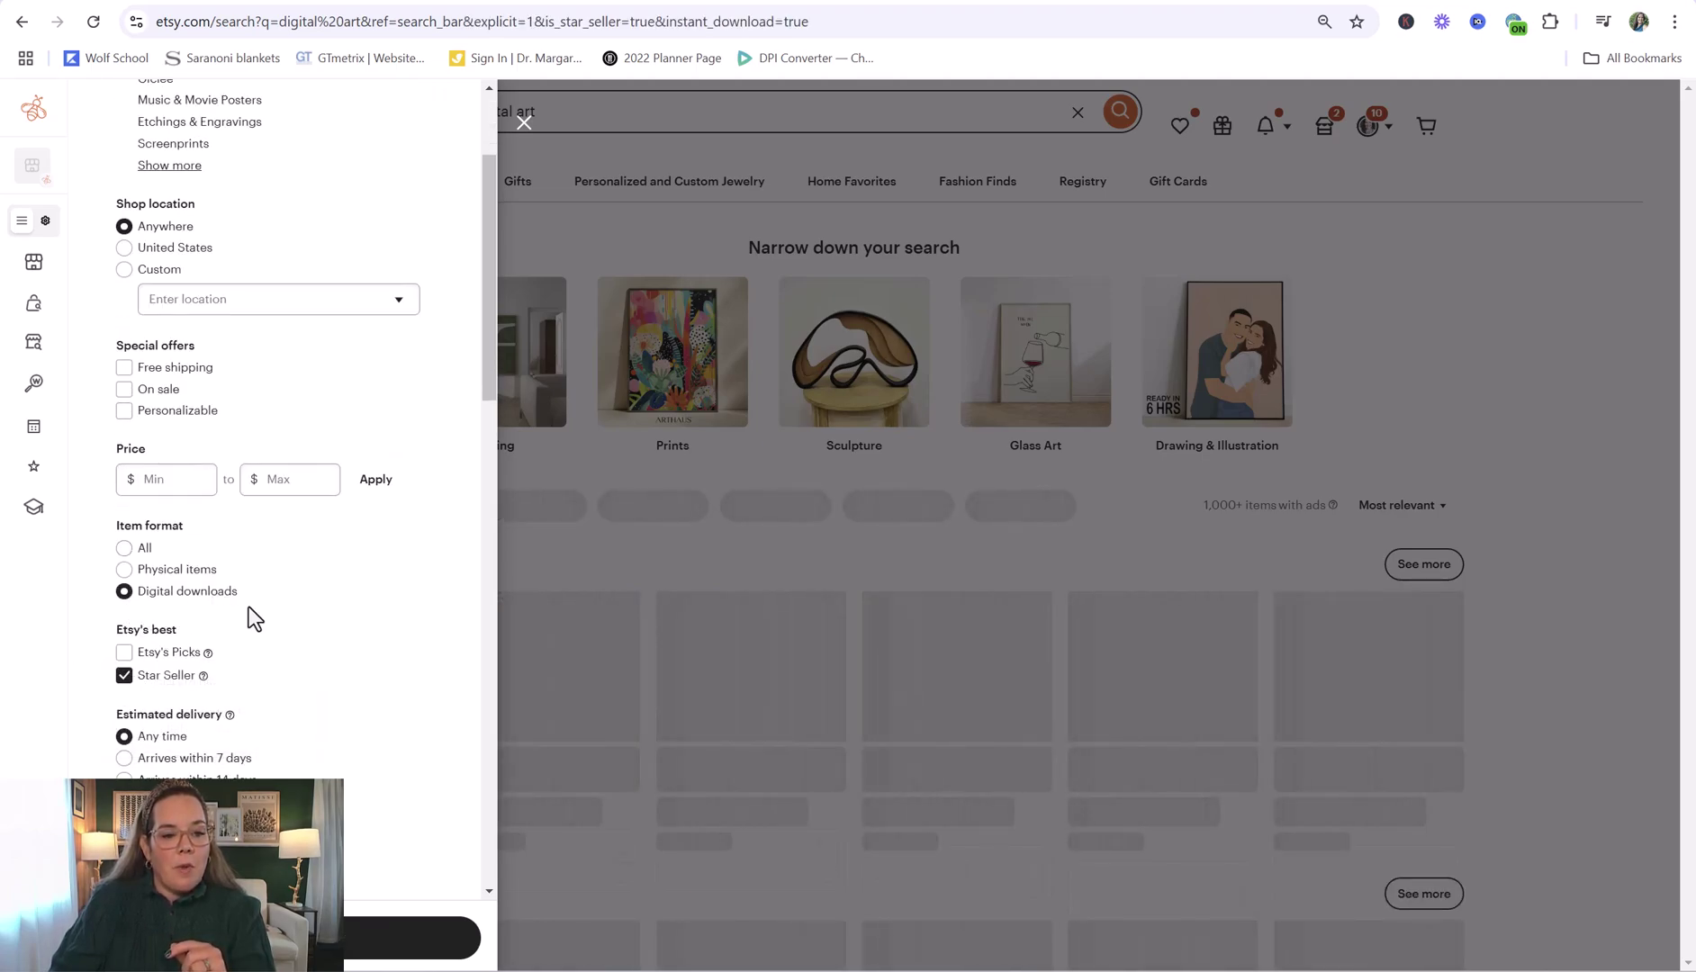
click(367, 937)
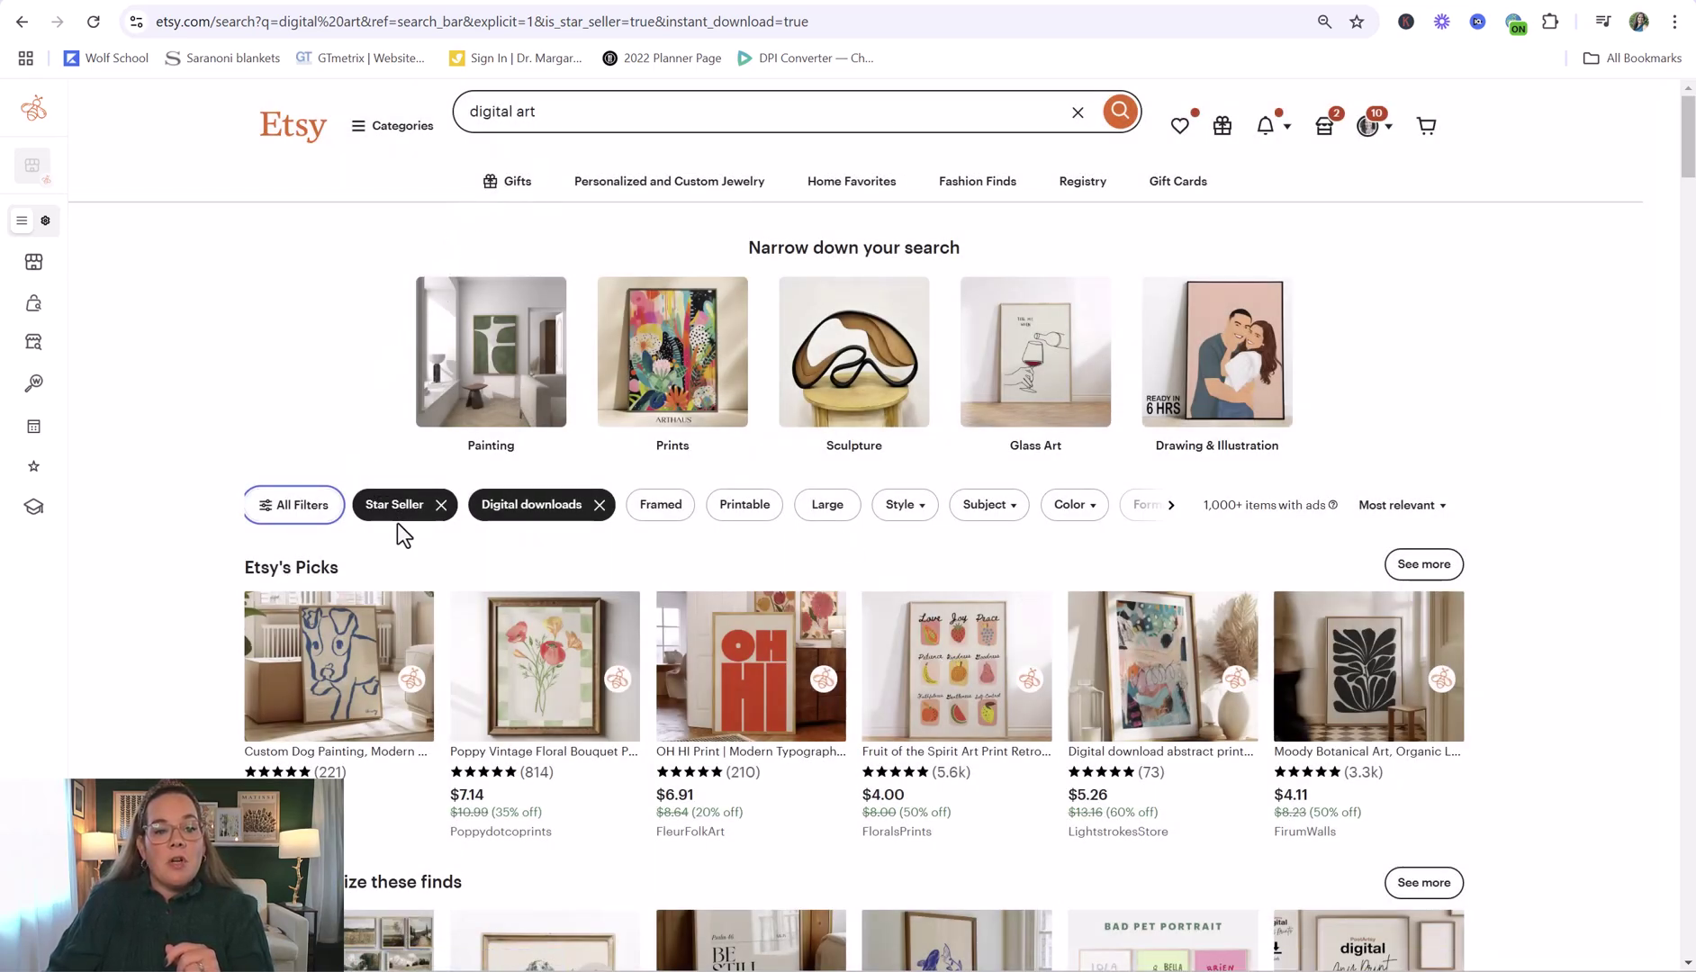
Step: Change is_star_seller to is_best_seller in the URL to show only bestseller listings
click(559, 24)
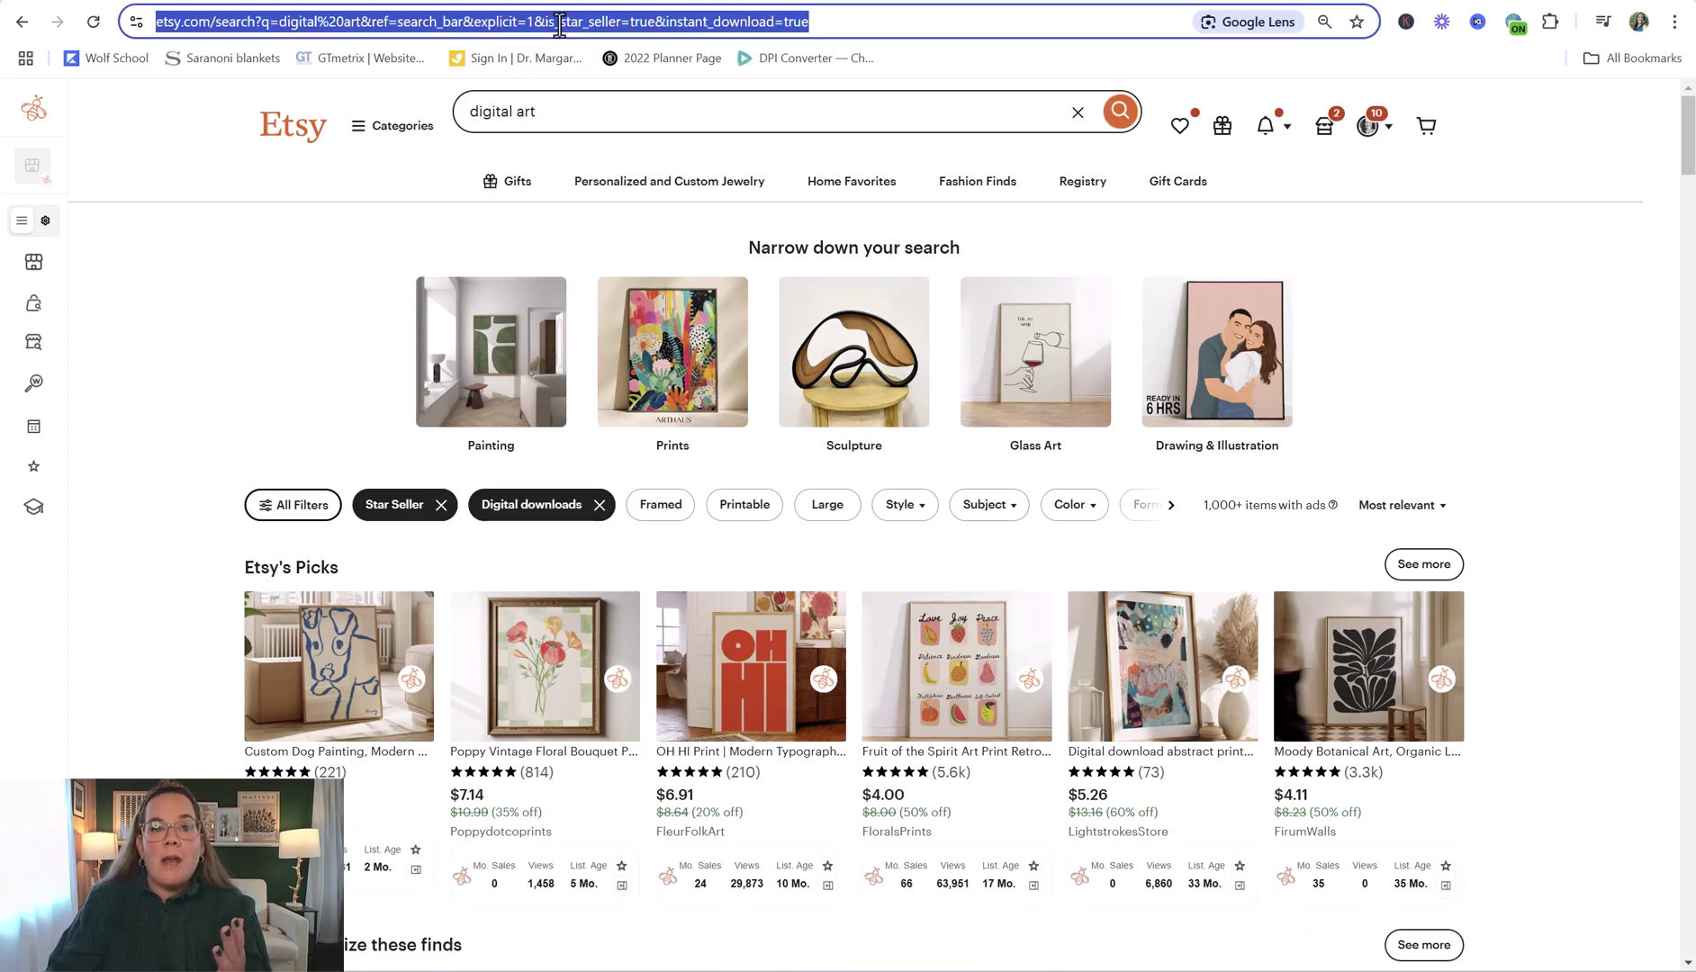
click(563, 23)
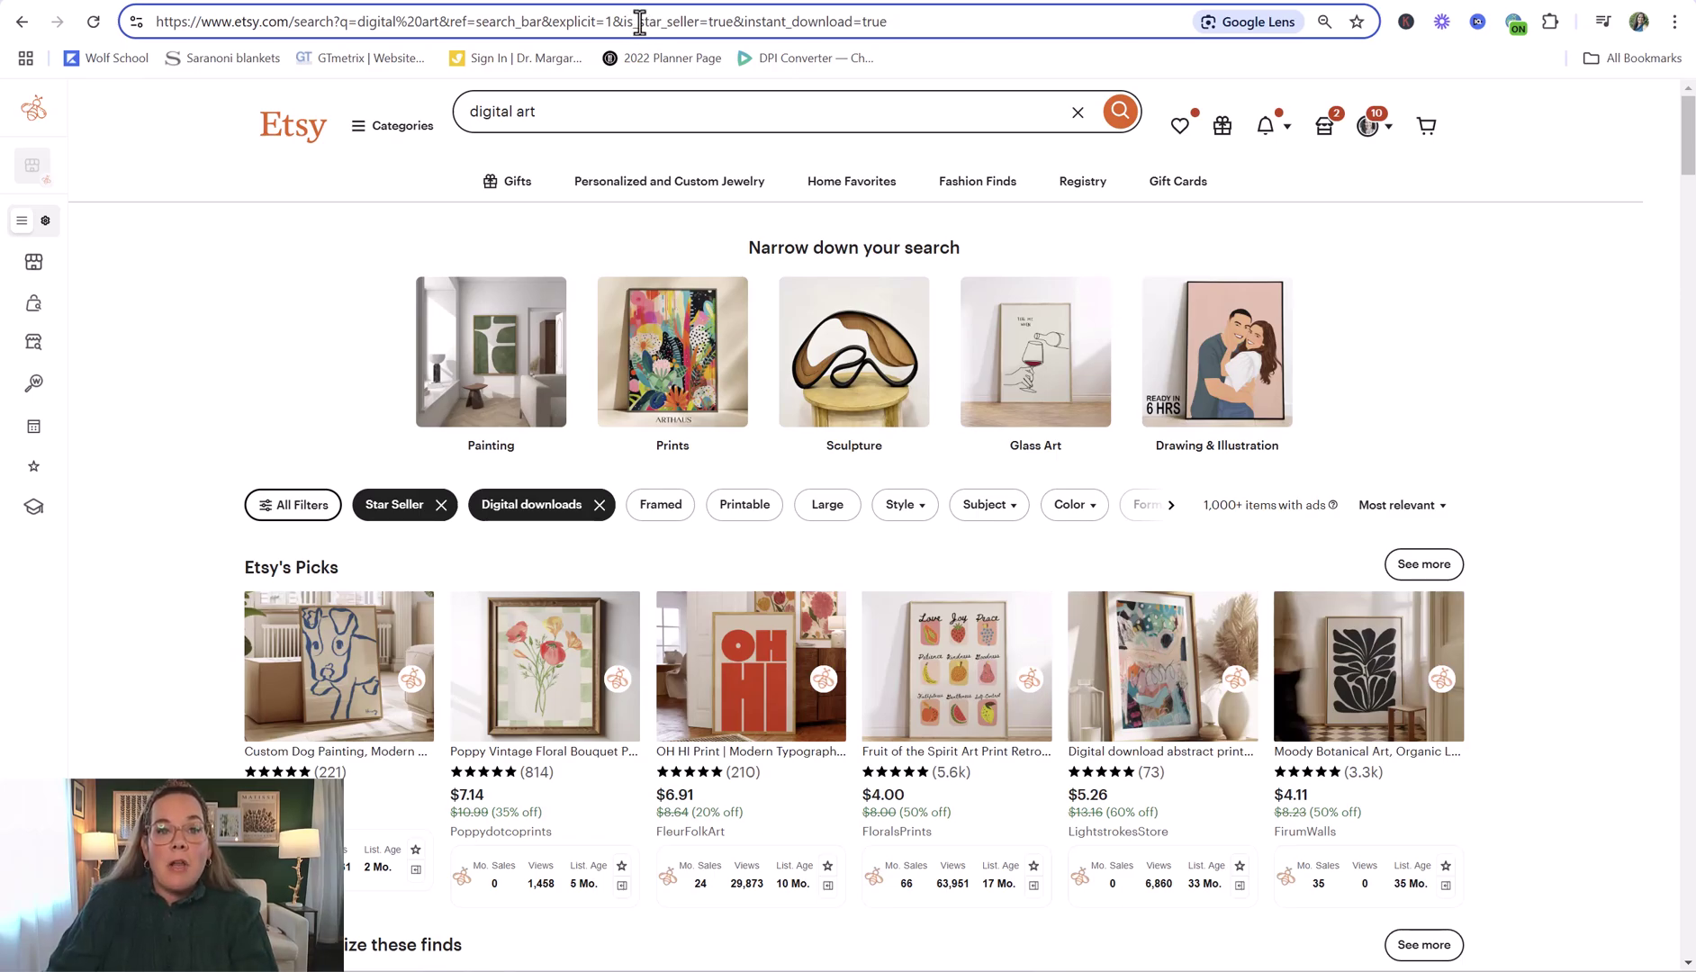
mouse_move(637, 21)
mouse_down()
mouse_move(659, 24)
mouse_move(639, 50)
mouse_move(631, 27)
mouse_move(665, 27)
mouse_up()
text(best)
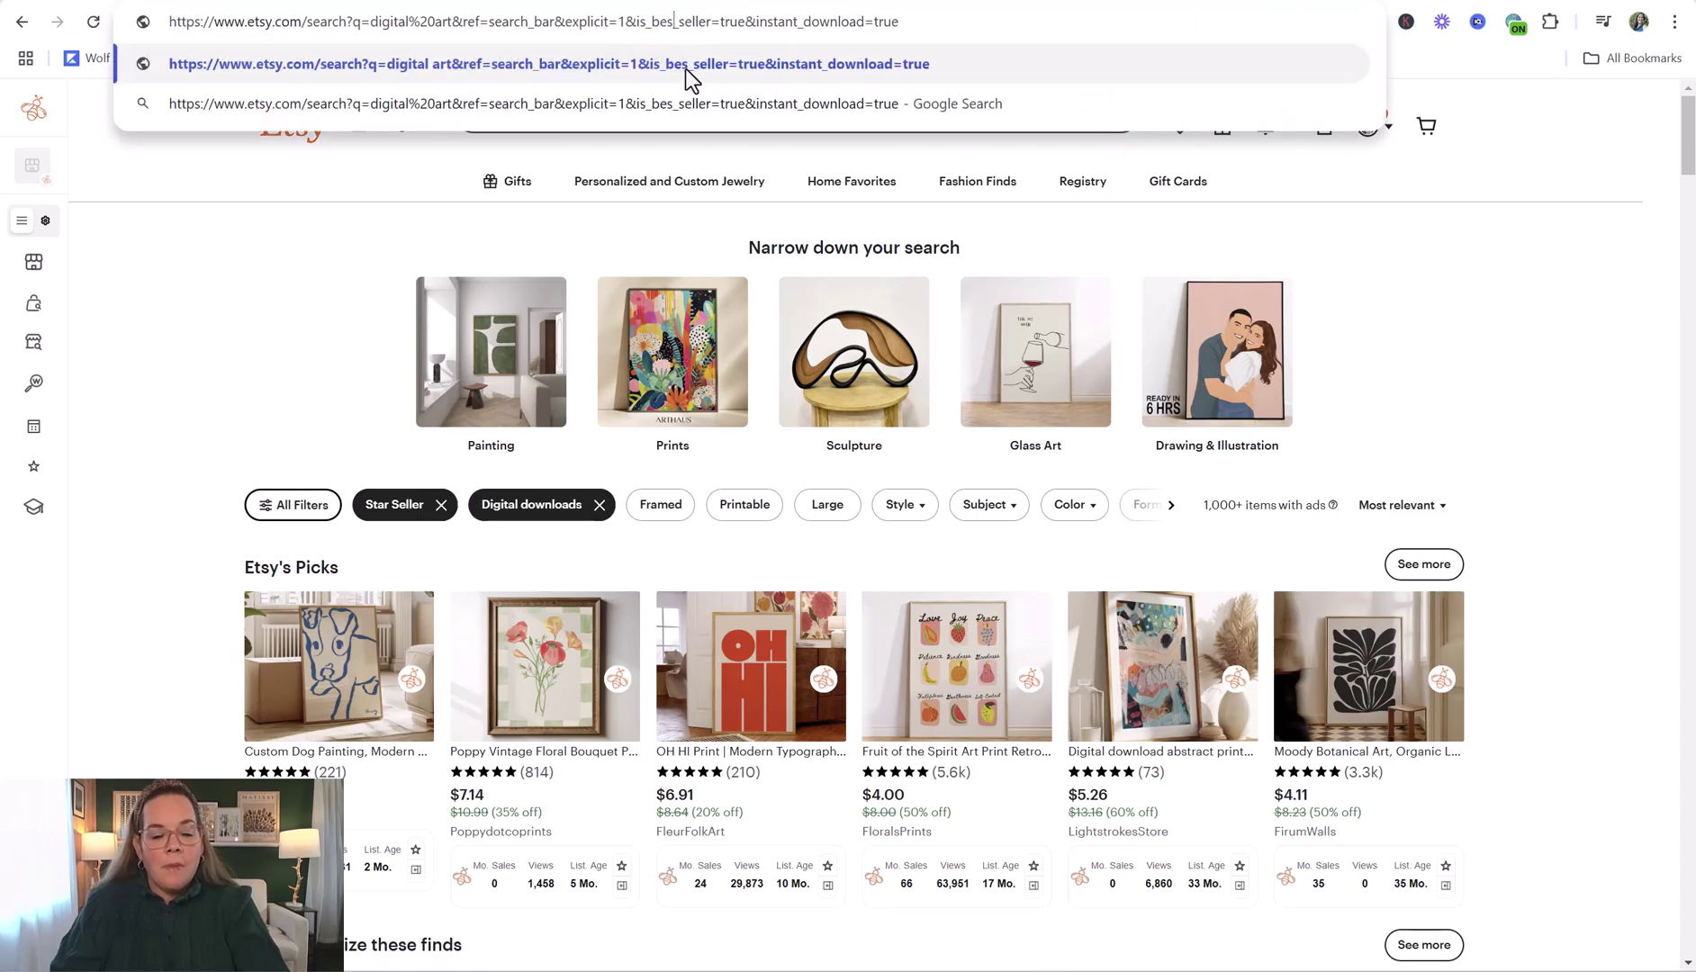
click(685, 67)
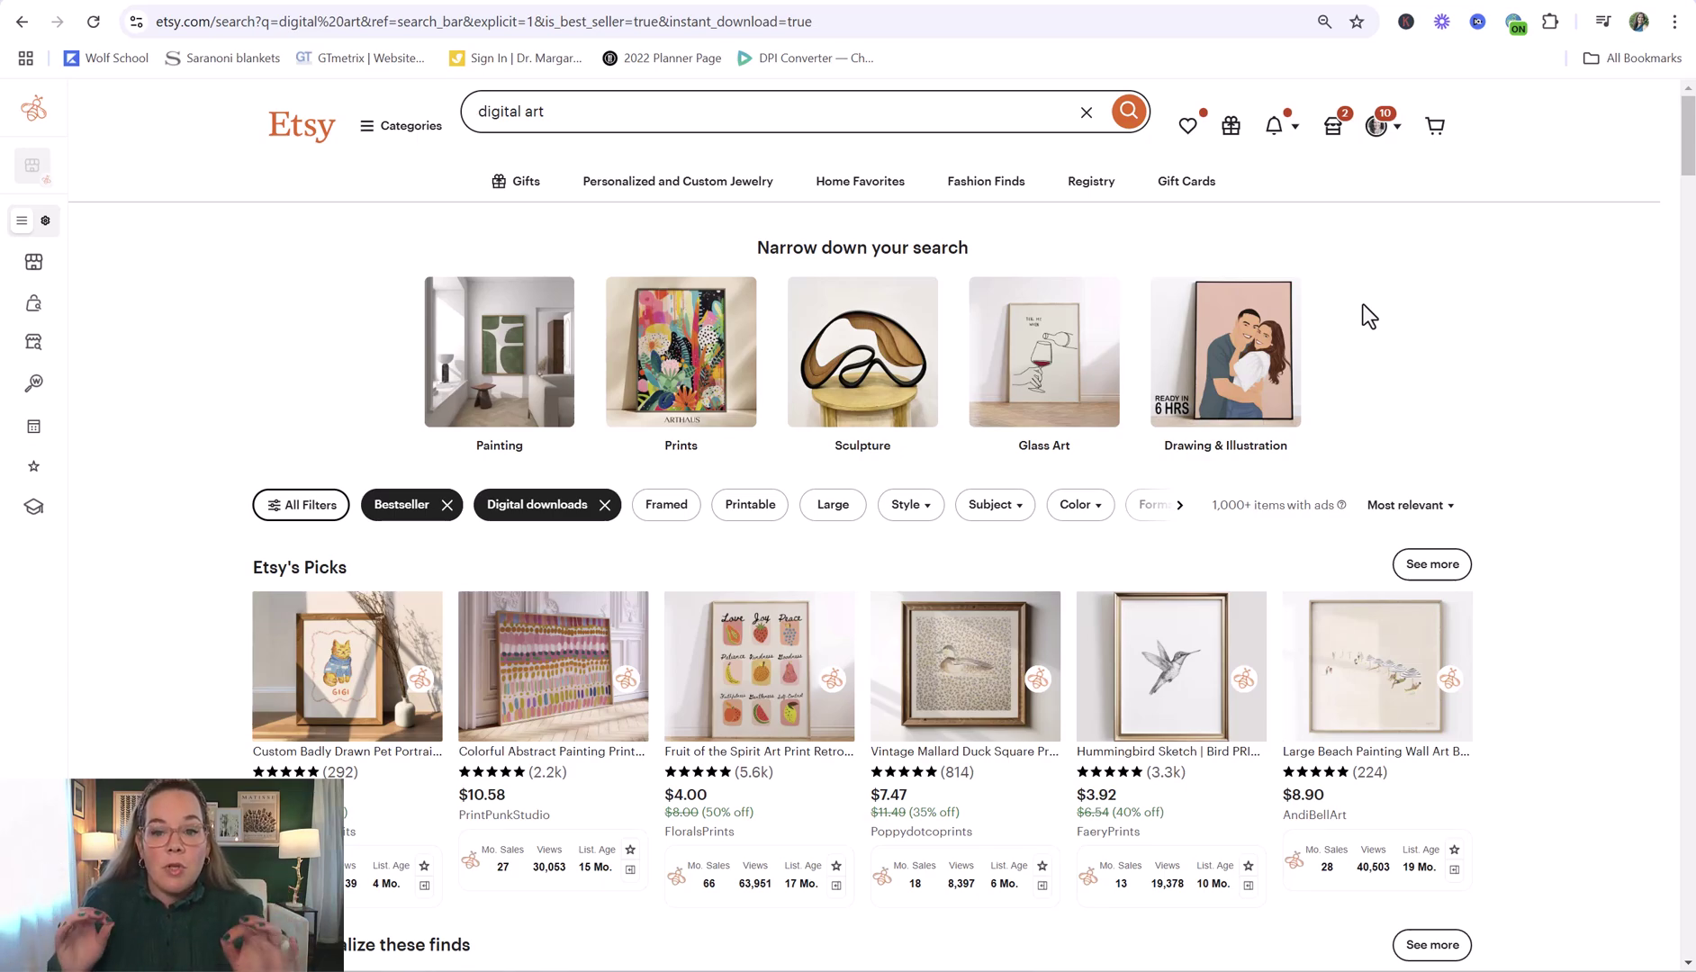
Step: Open EverBee details for the Custom Pet Portraits listing: 45 monthly sales, $405 revenue, 237 total
scroll(471, 409, down, 8)
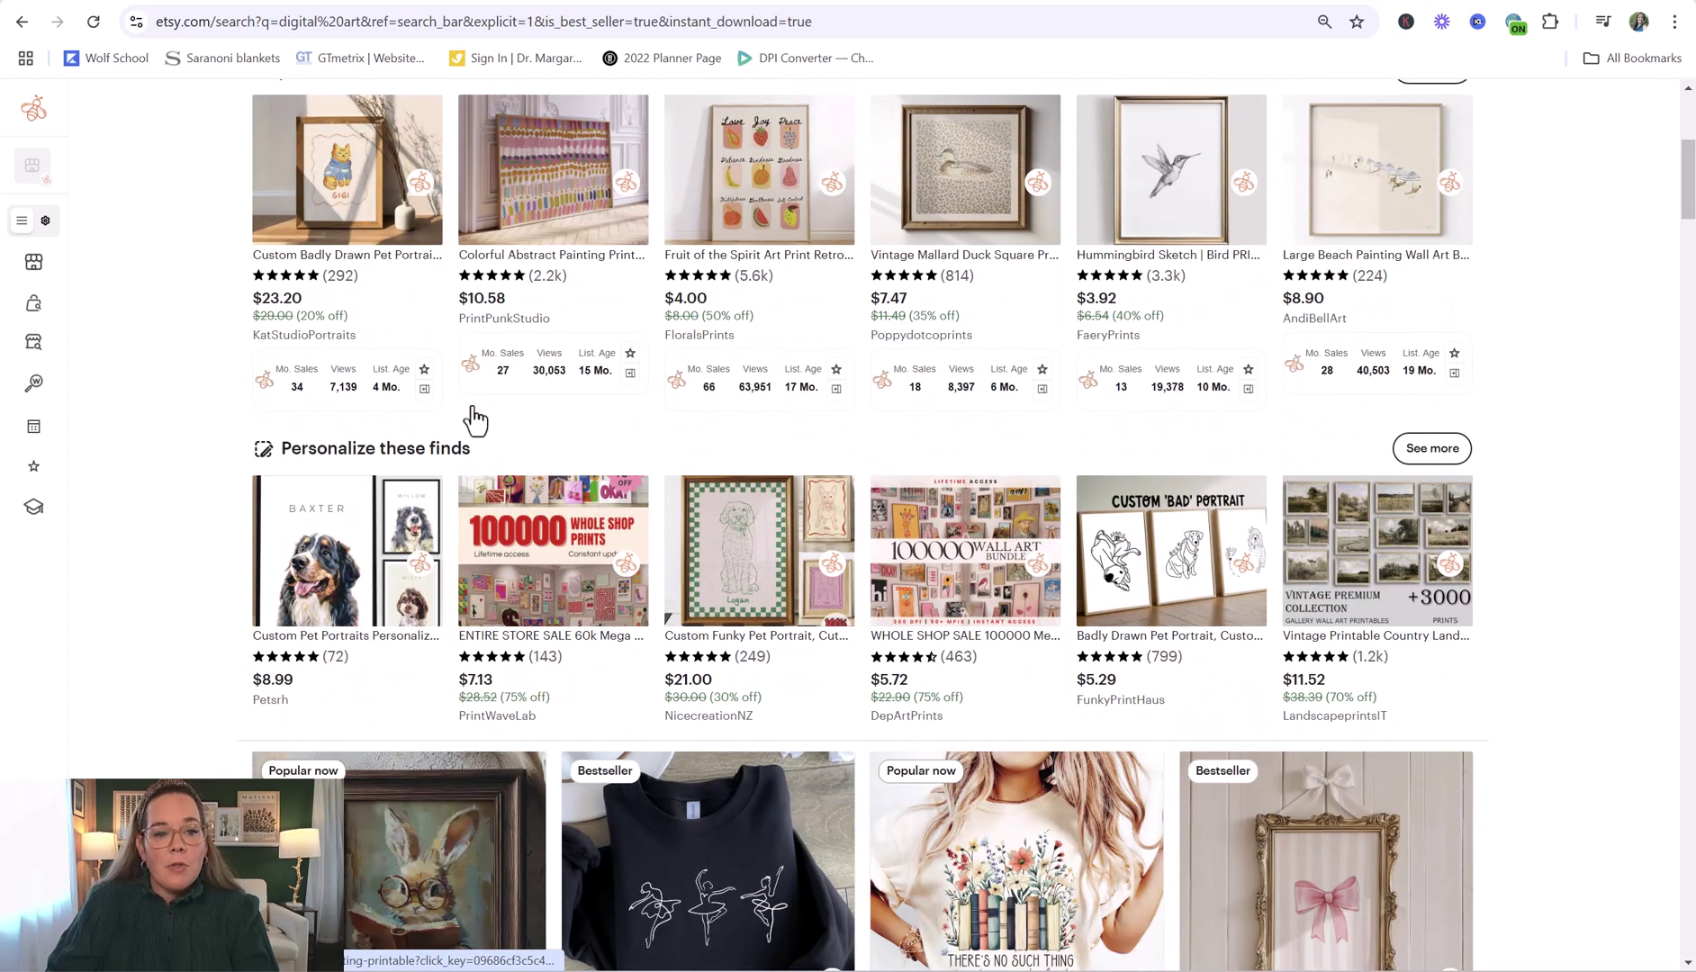
scroll(374, 423, down, 6)
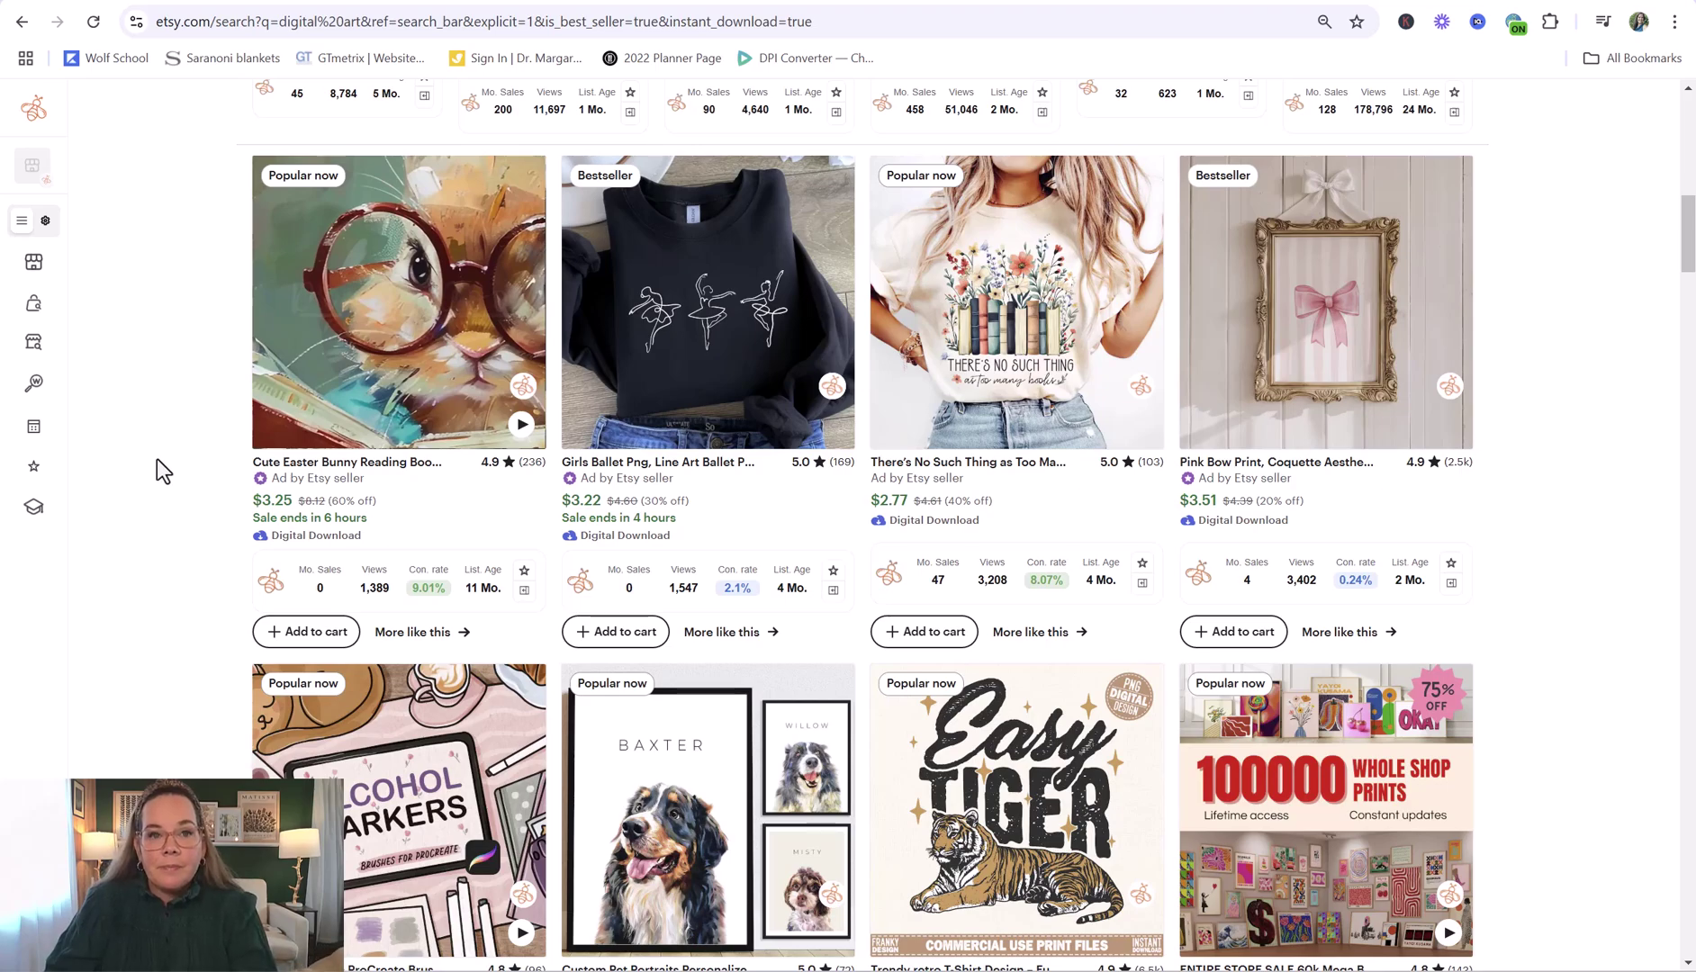
scroll(140, 475, down, 2)
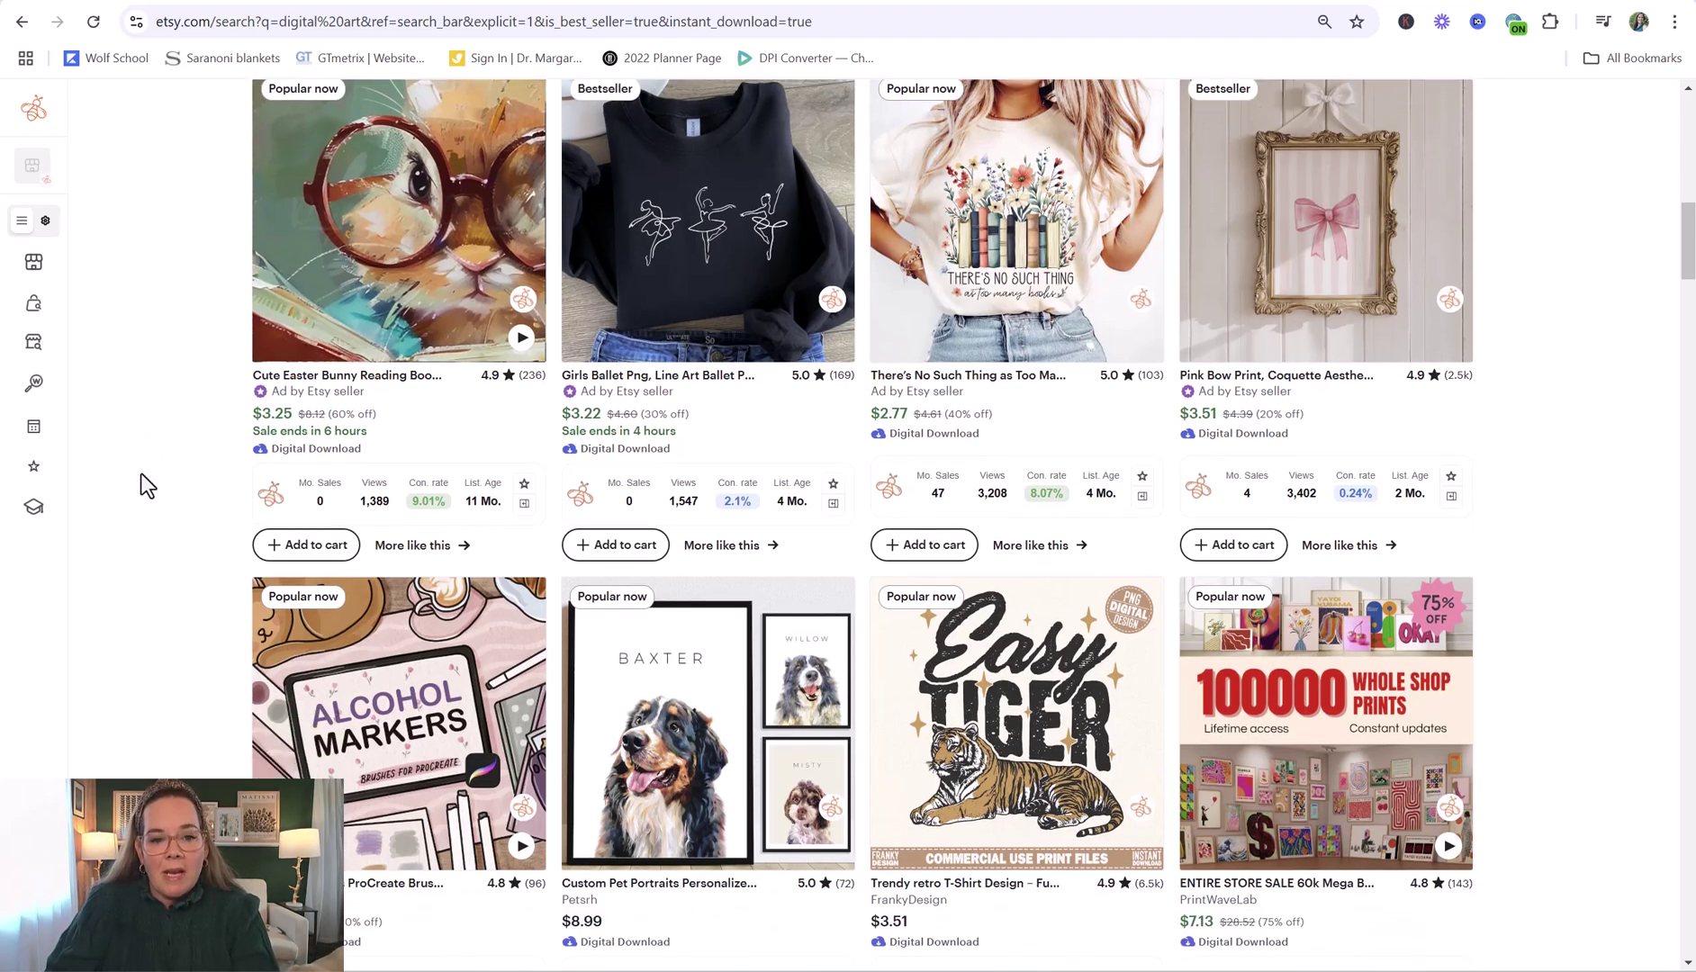
scroll(185, 483, up, 1)
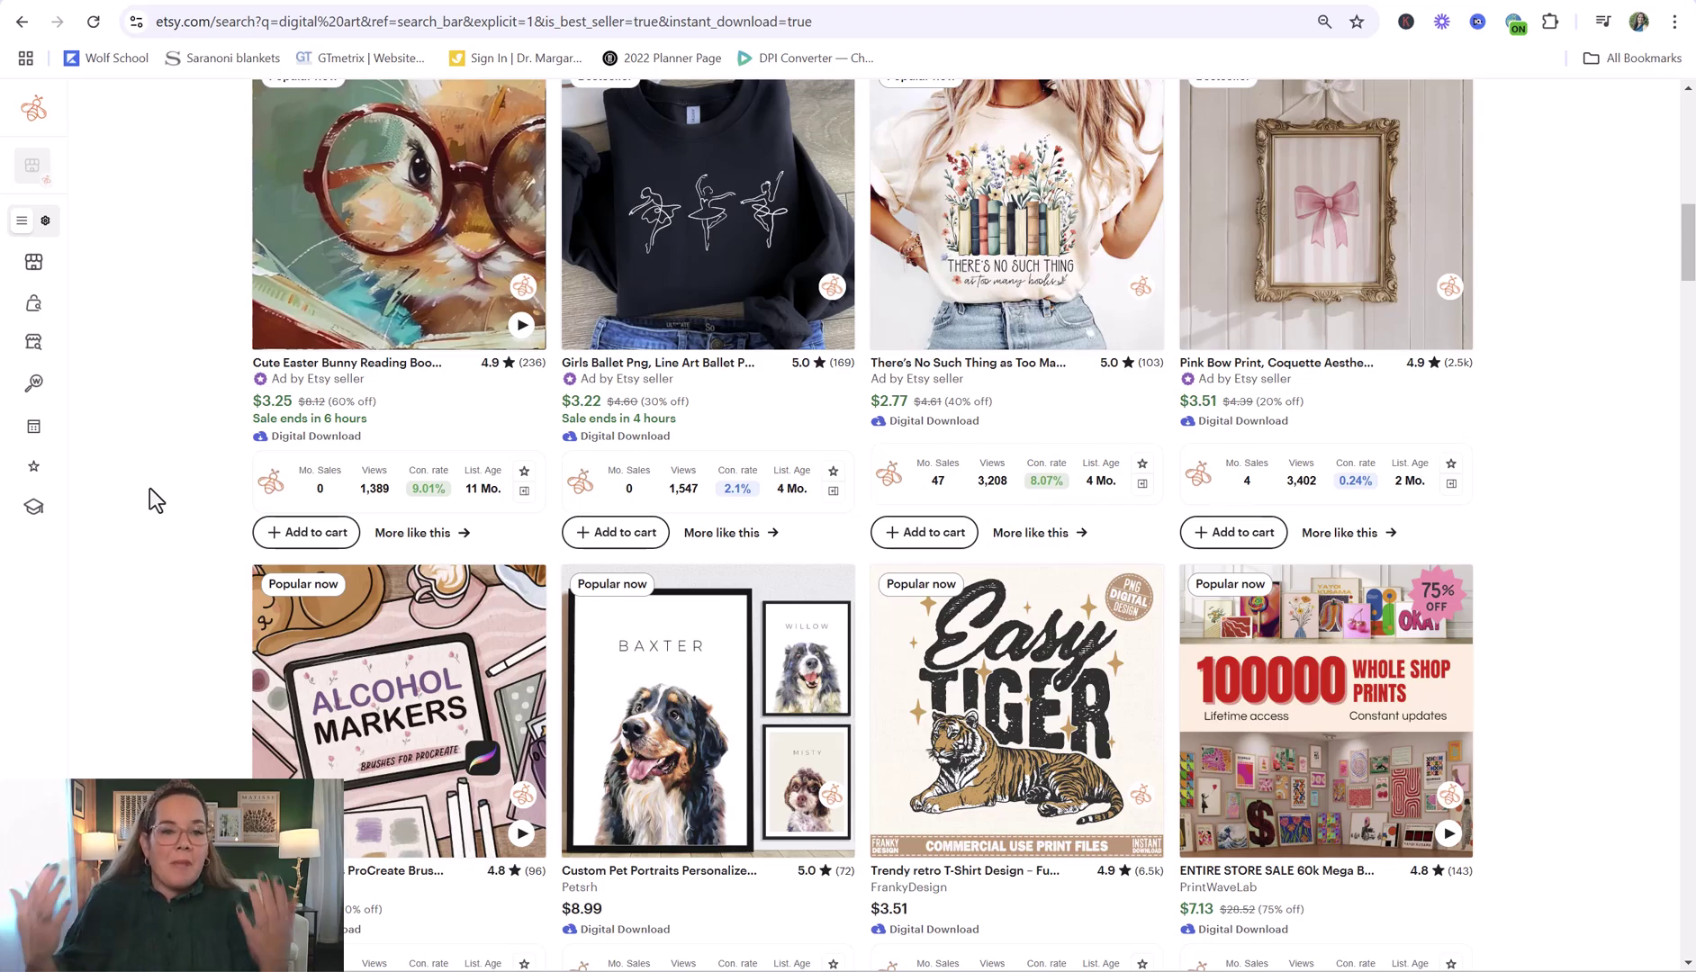
scroll(142, 310, up, 1)
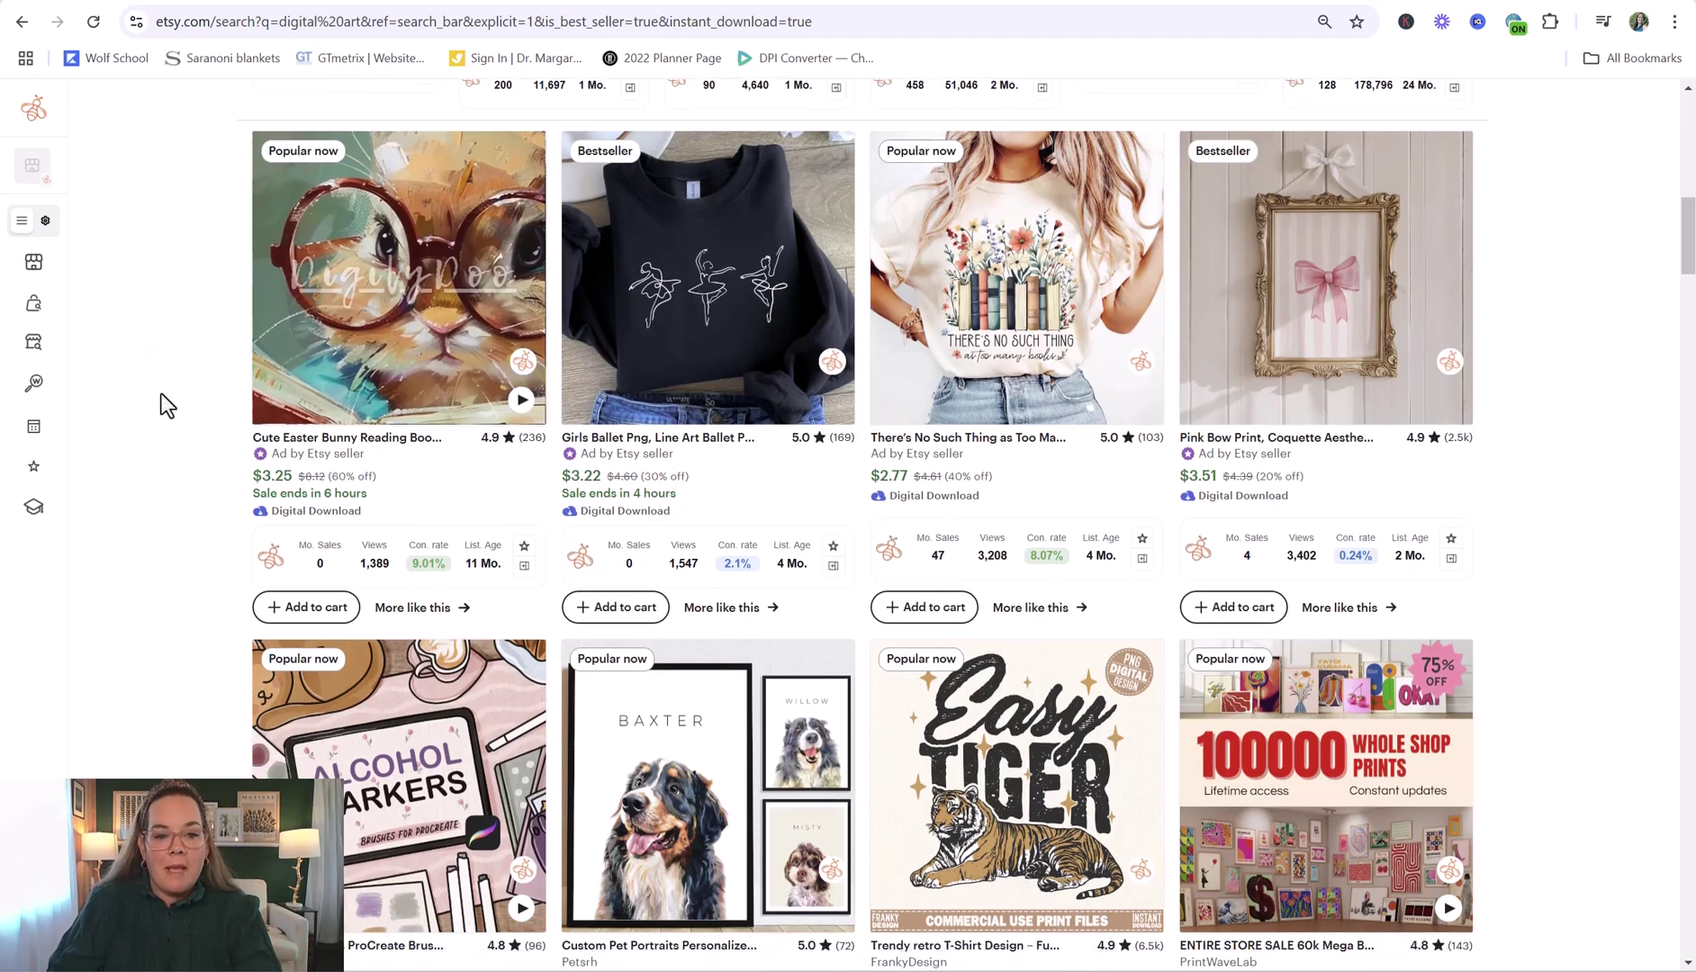
scroll(162, 396, down, 4)
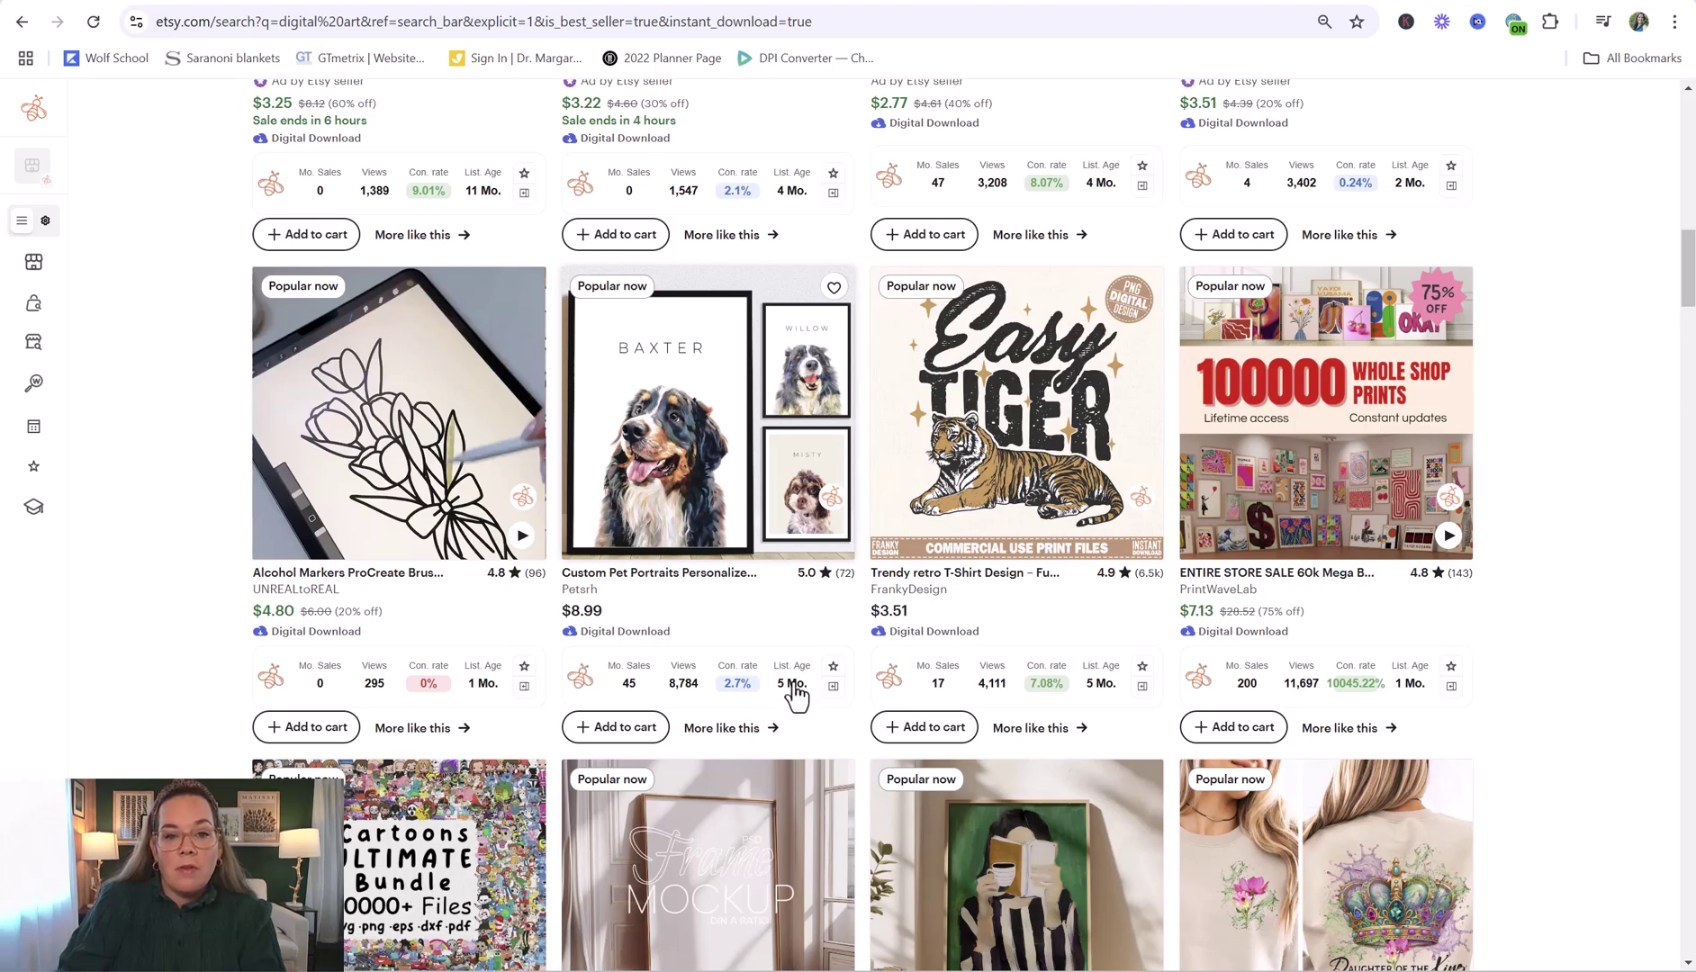
click(828, 501)
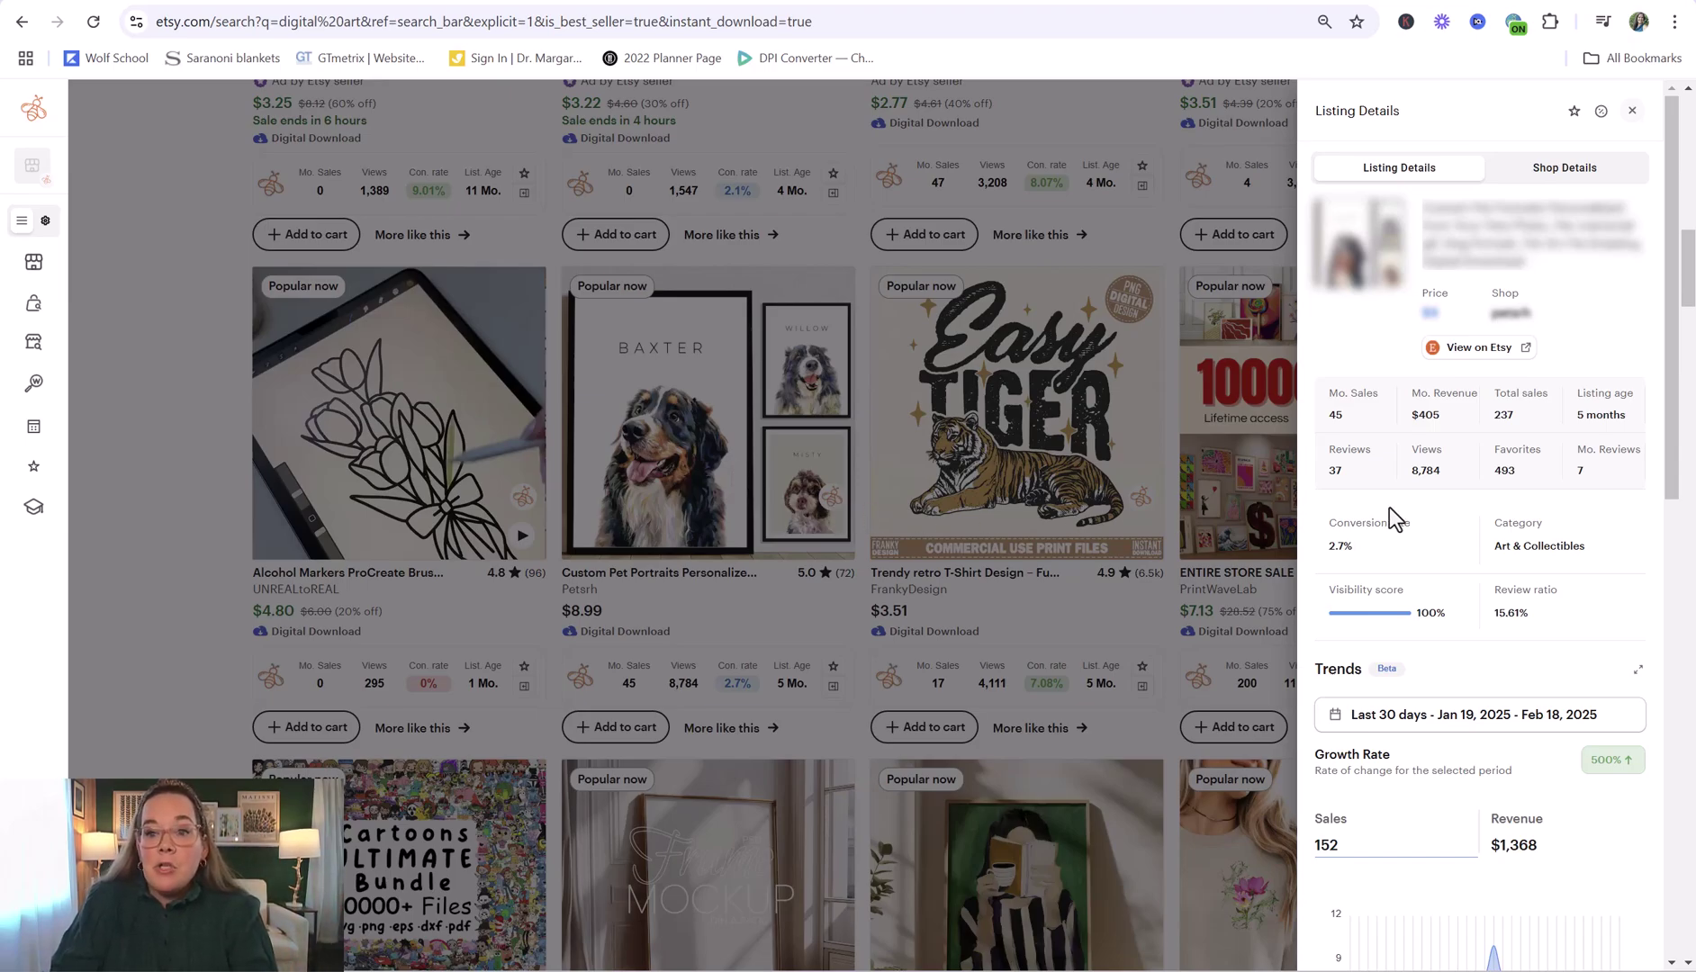
Step: Check the shop stats, then return to the listing's tags and copy the 'cat lovers gift' tag
scroll(1486, 571, down, 1)
scroll(1490, 540, up, 1)
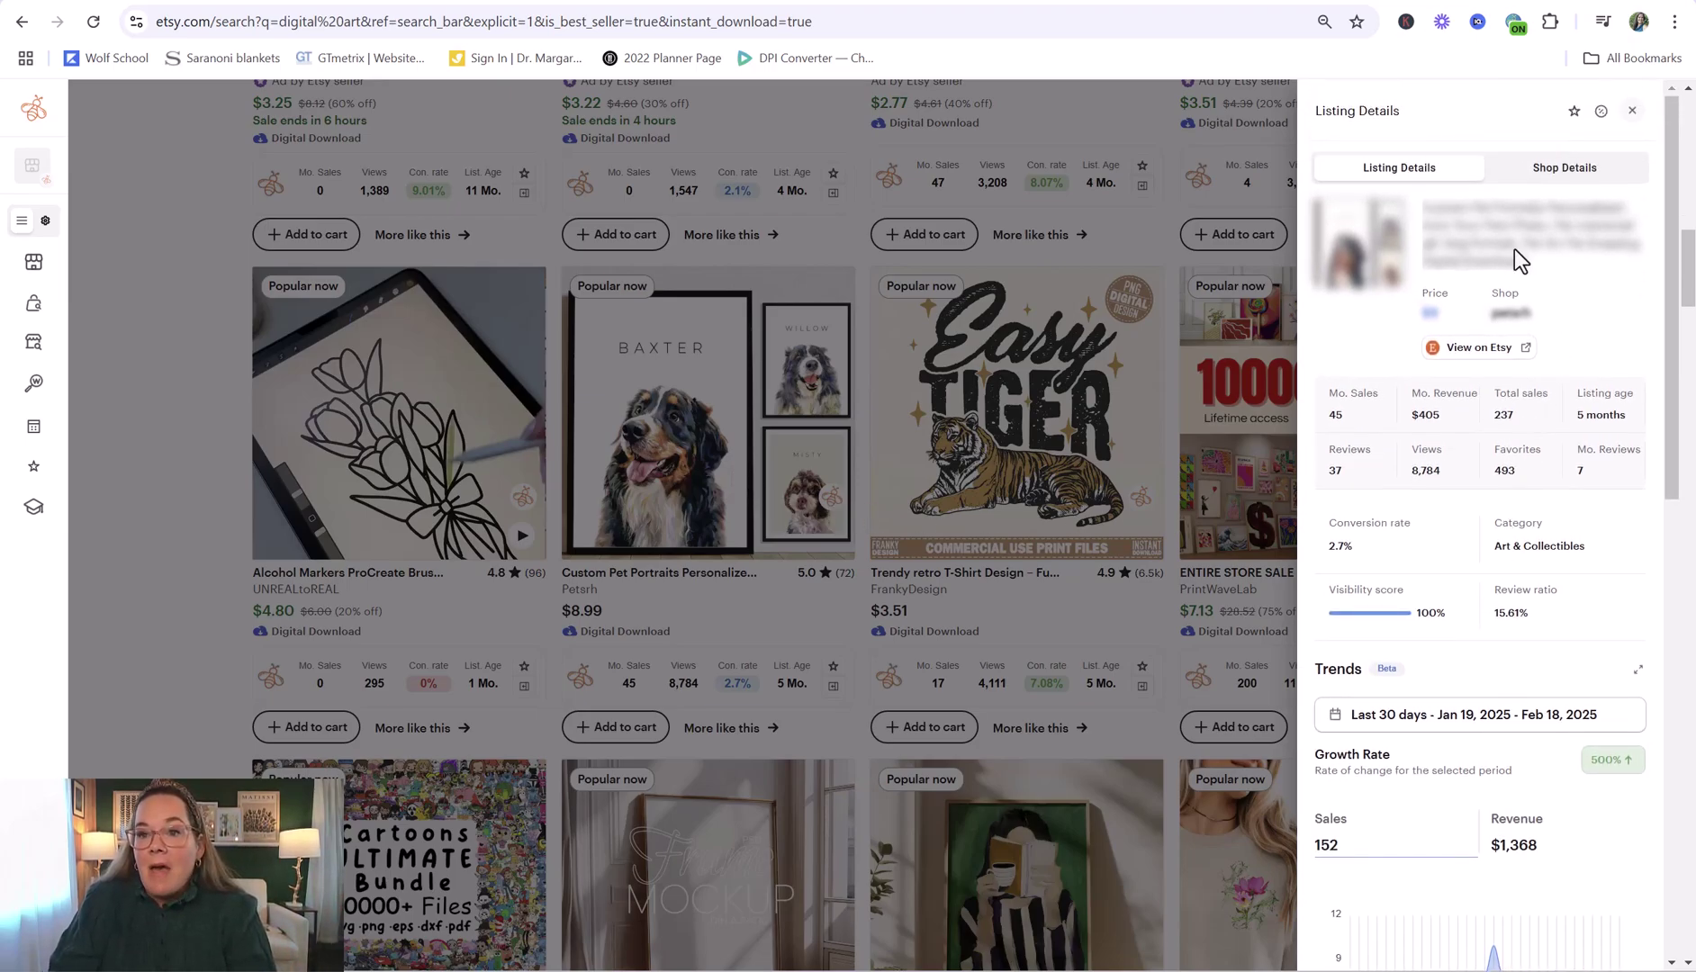
click(1552, 171)
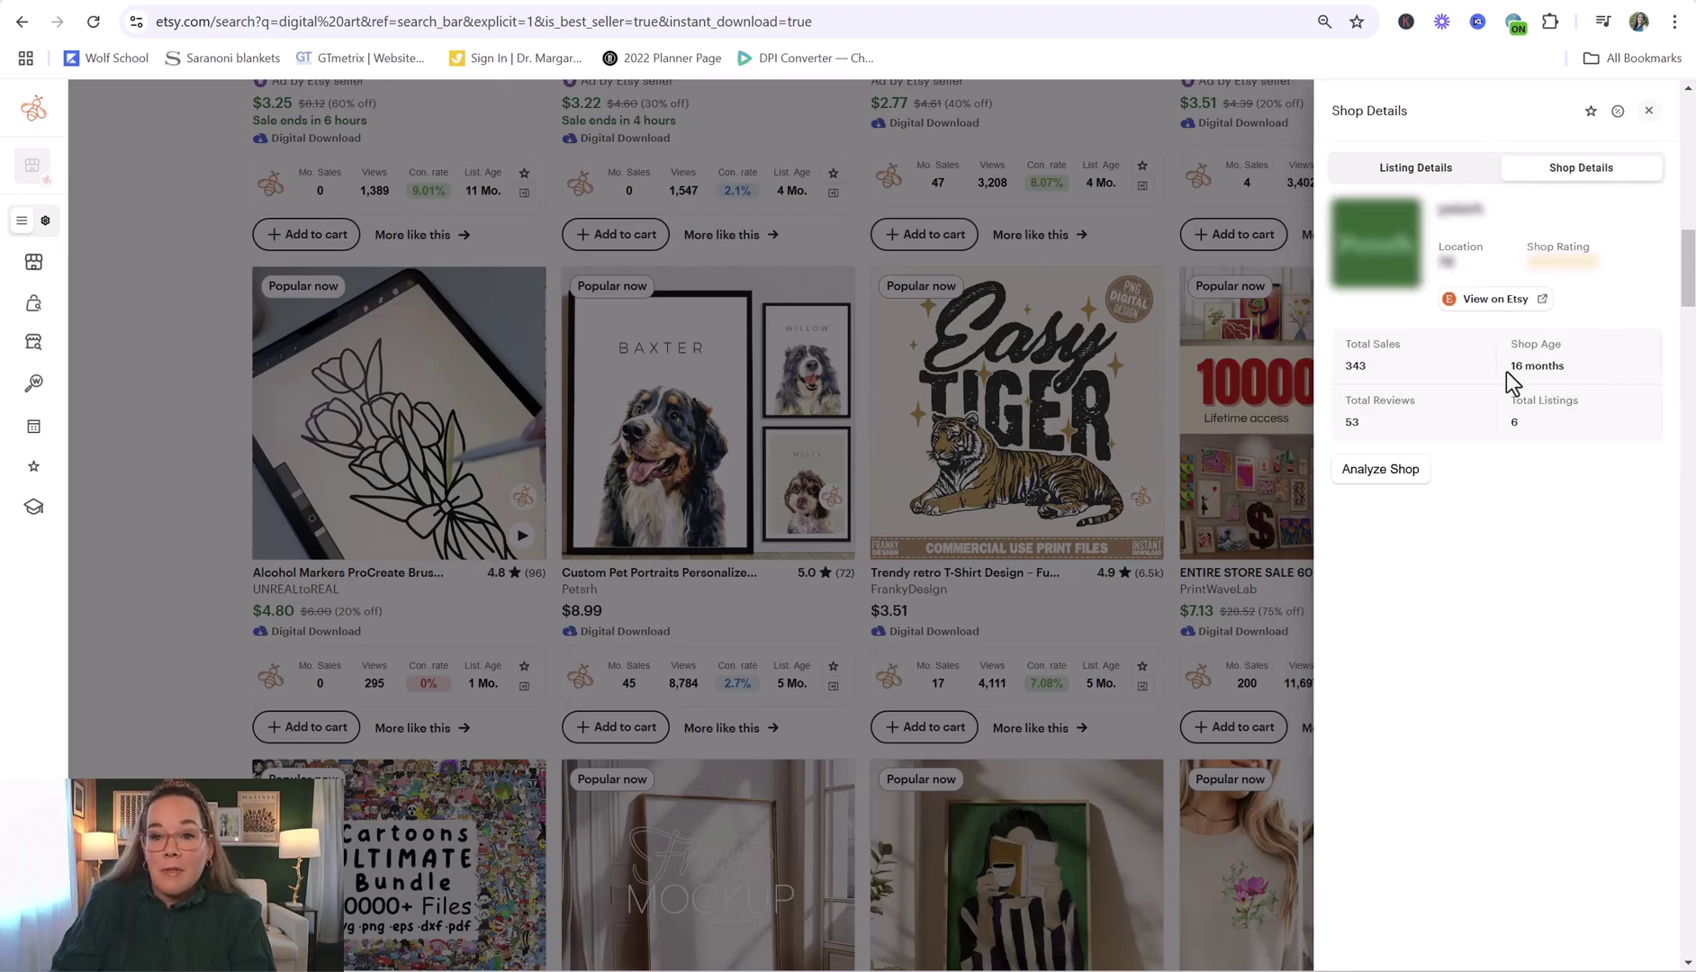
click(1406, 167)
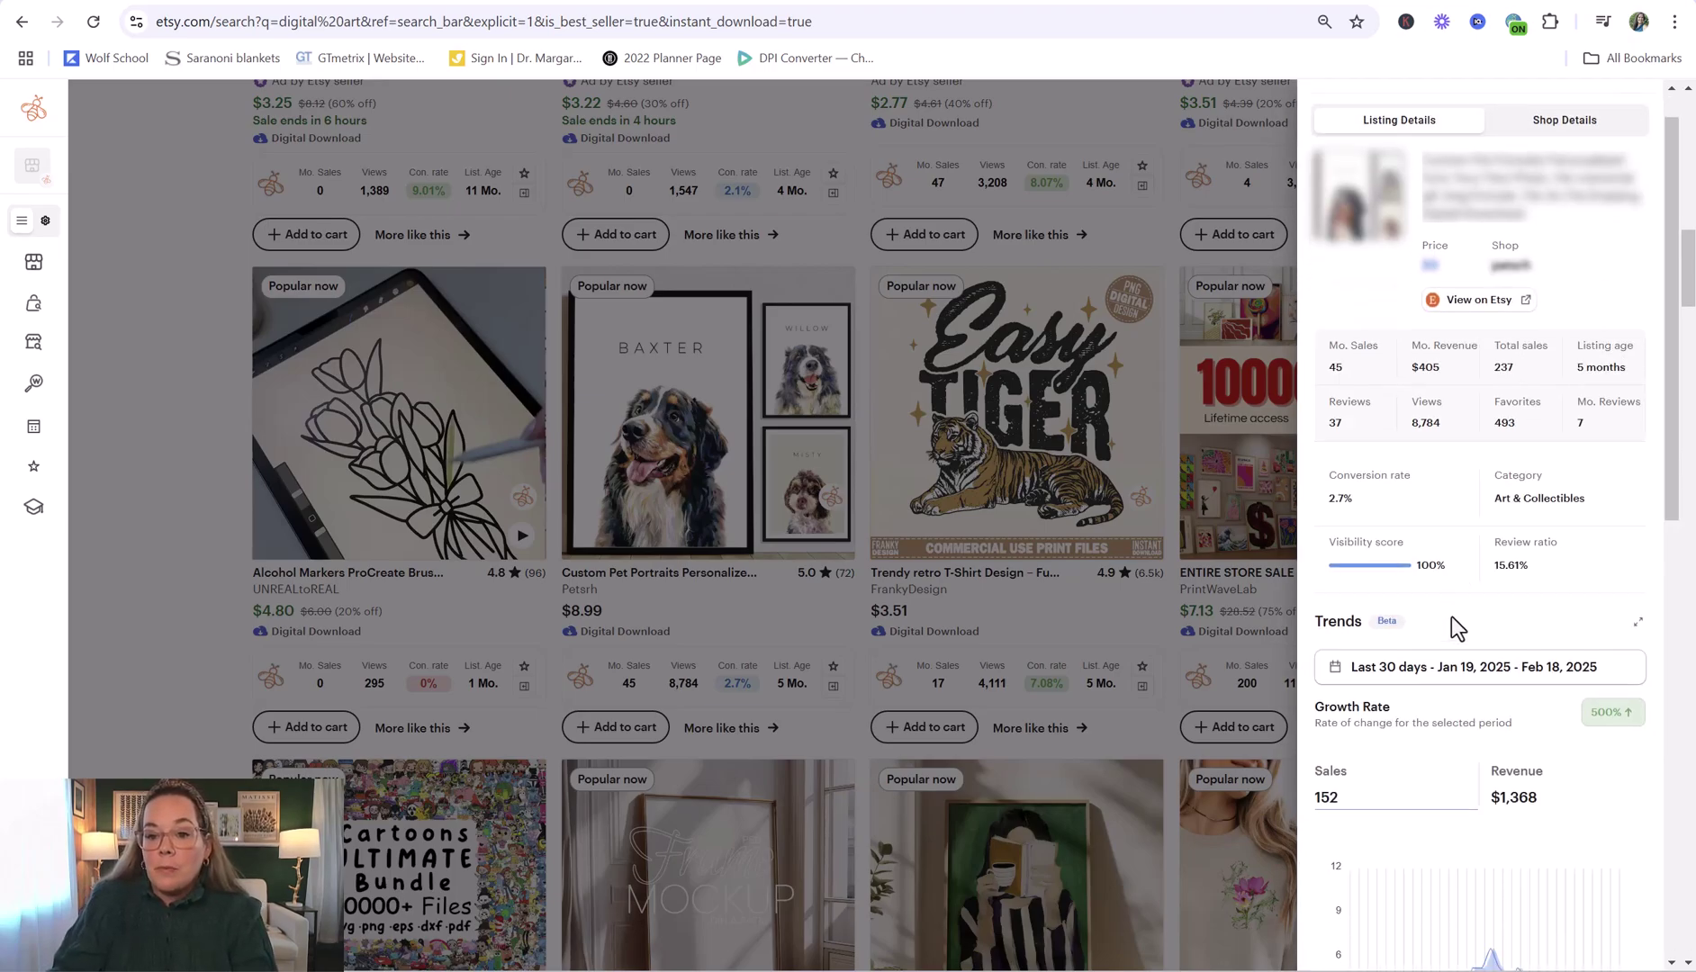
scroll(1451, 616, down, 7)
scroll(1445, 616, down, 3)
scroll(1530, 599, up, 3)
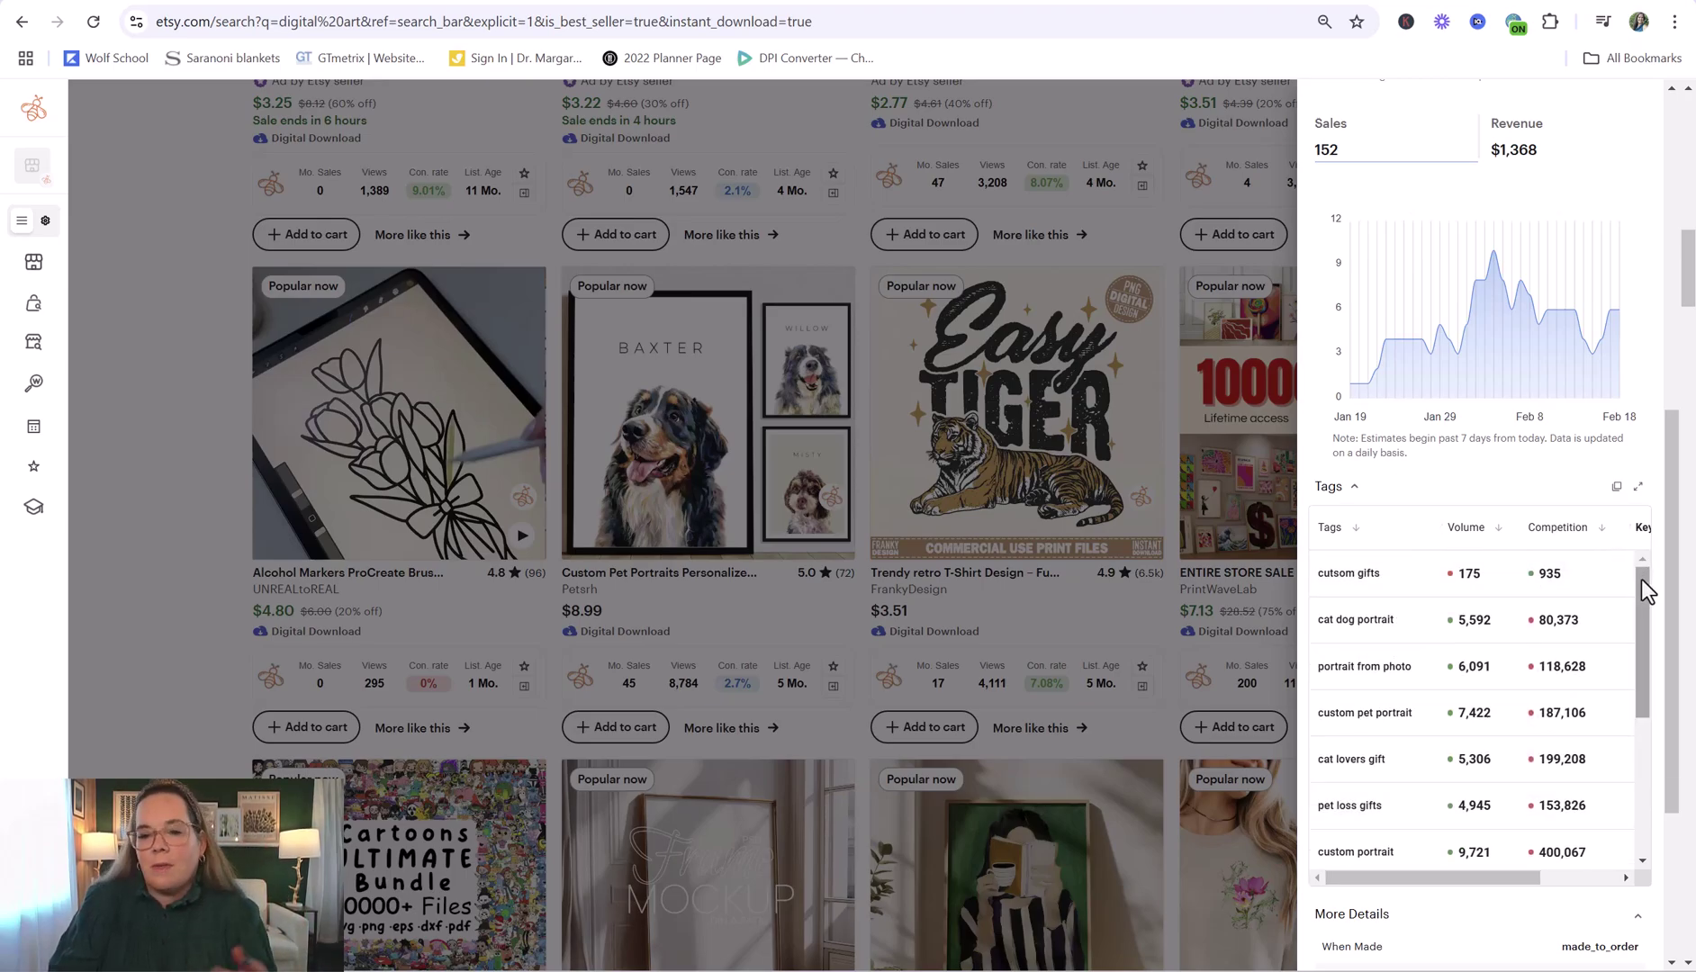
drag(1674, 558, 1667, 637)
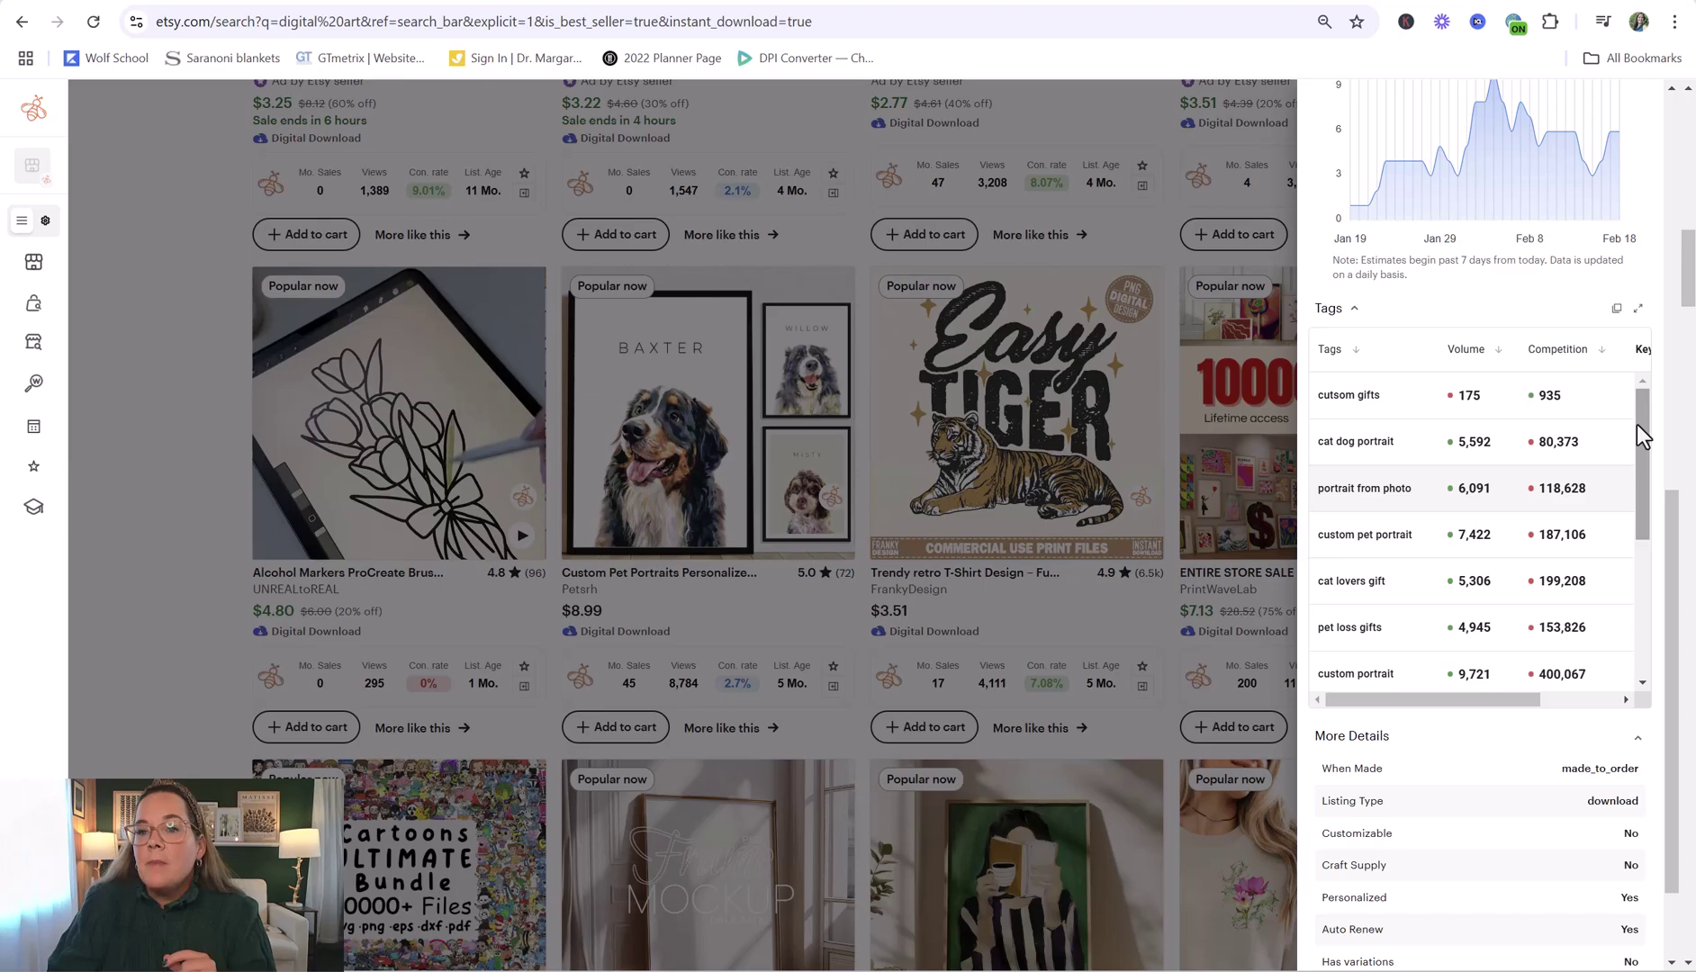
click(1364, 587)
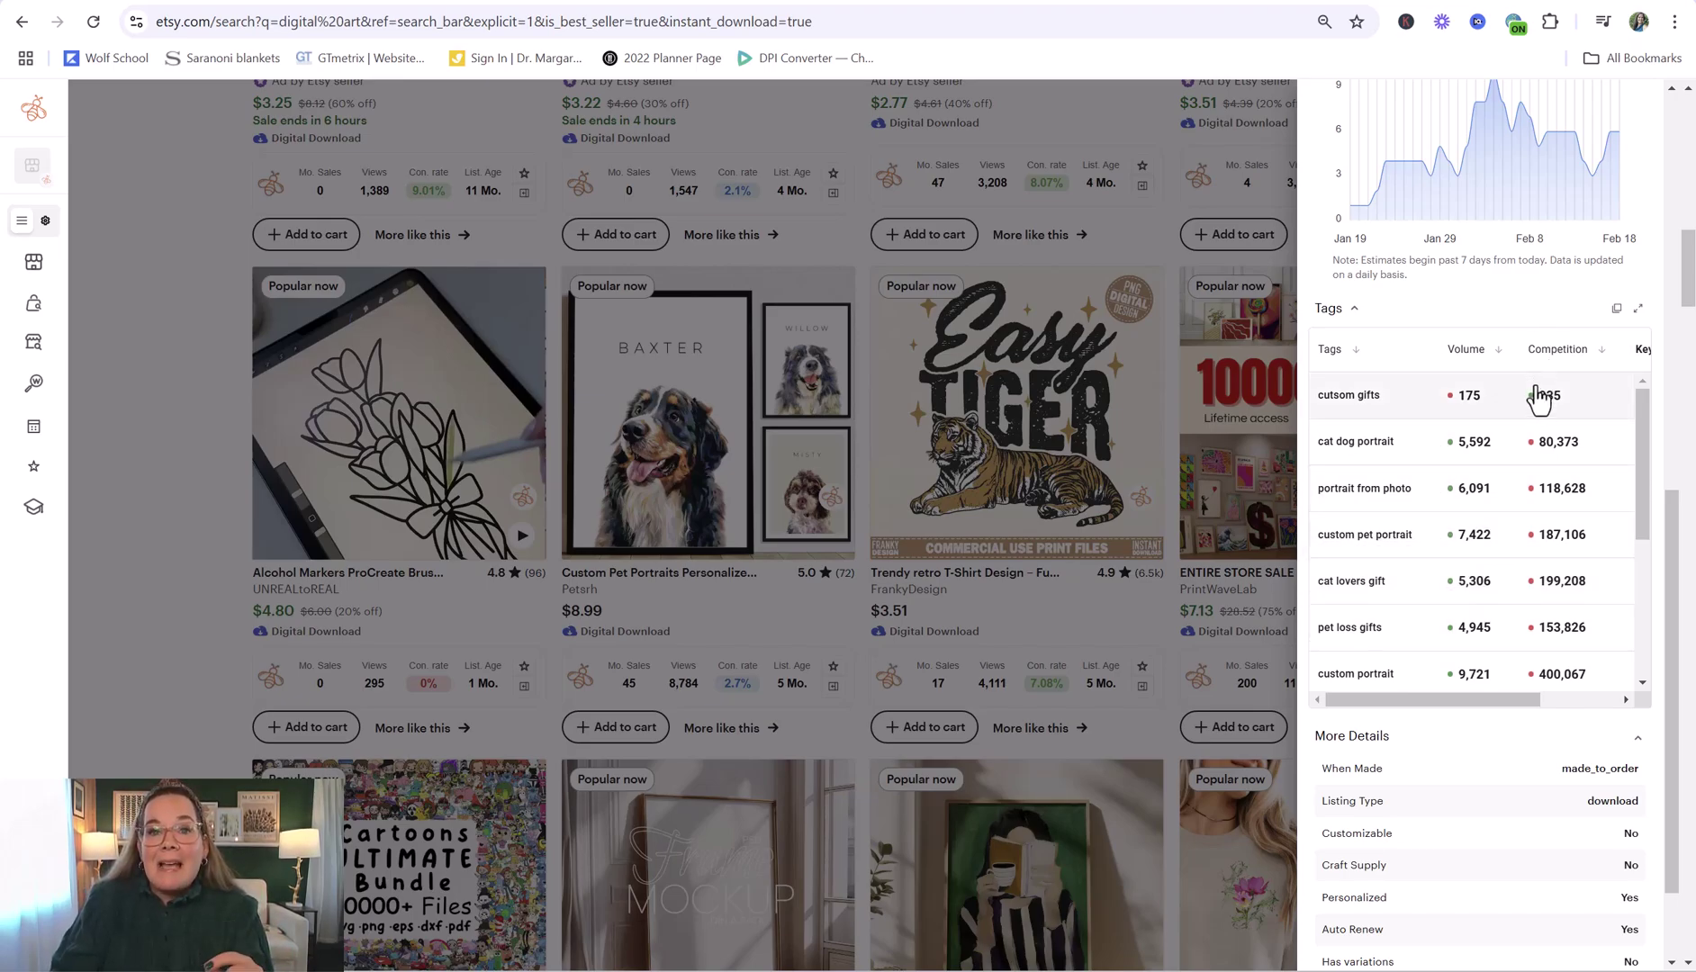
Step: Sort the pet portrait's tags by lowest competition first, then close the details panel
click(1601, 353)
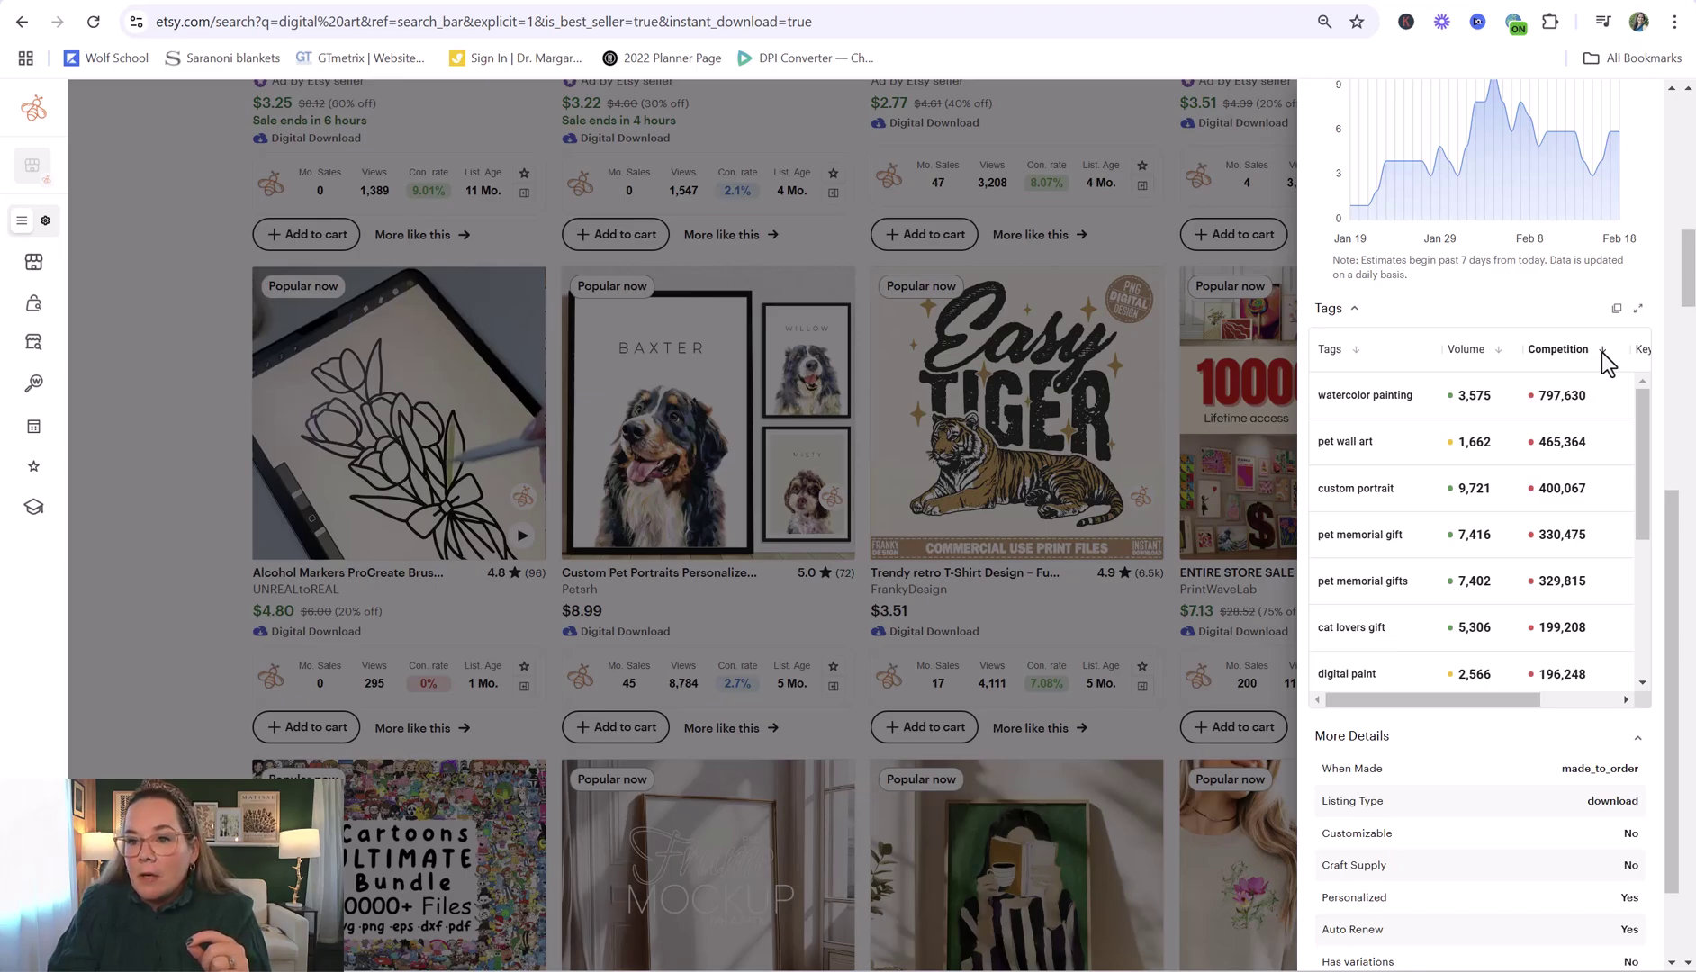
click(1602, 353)
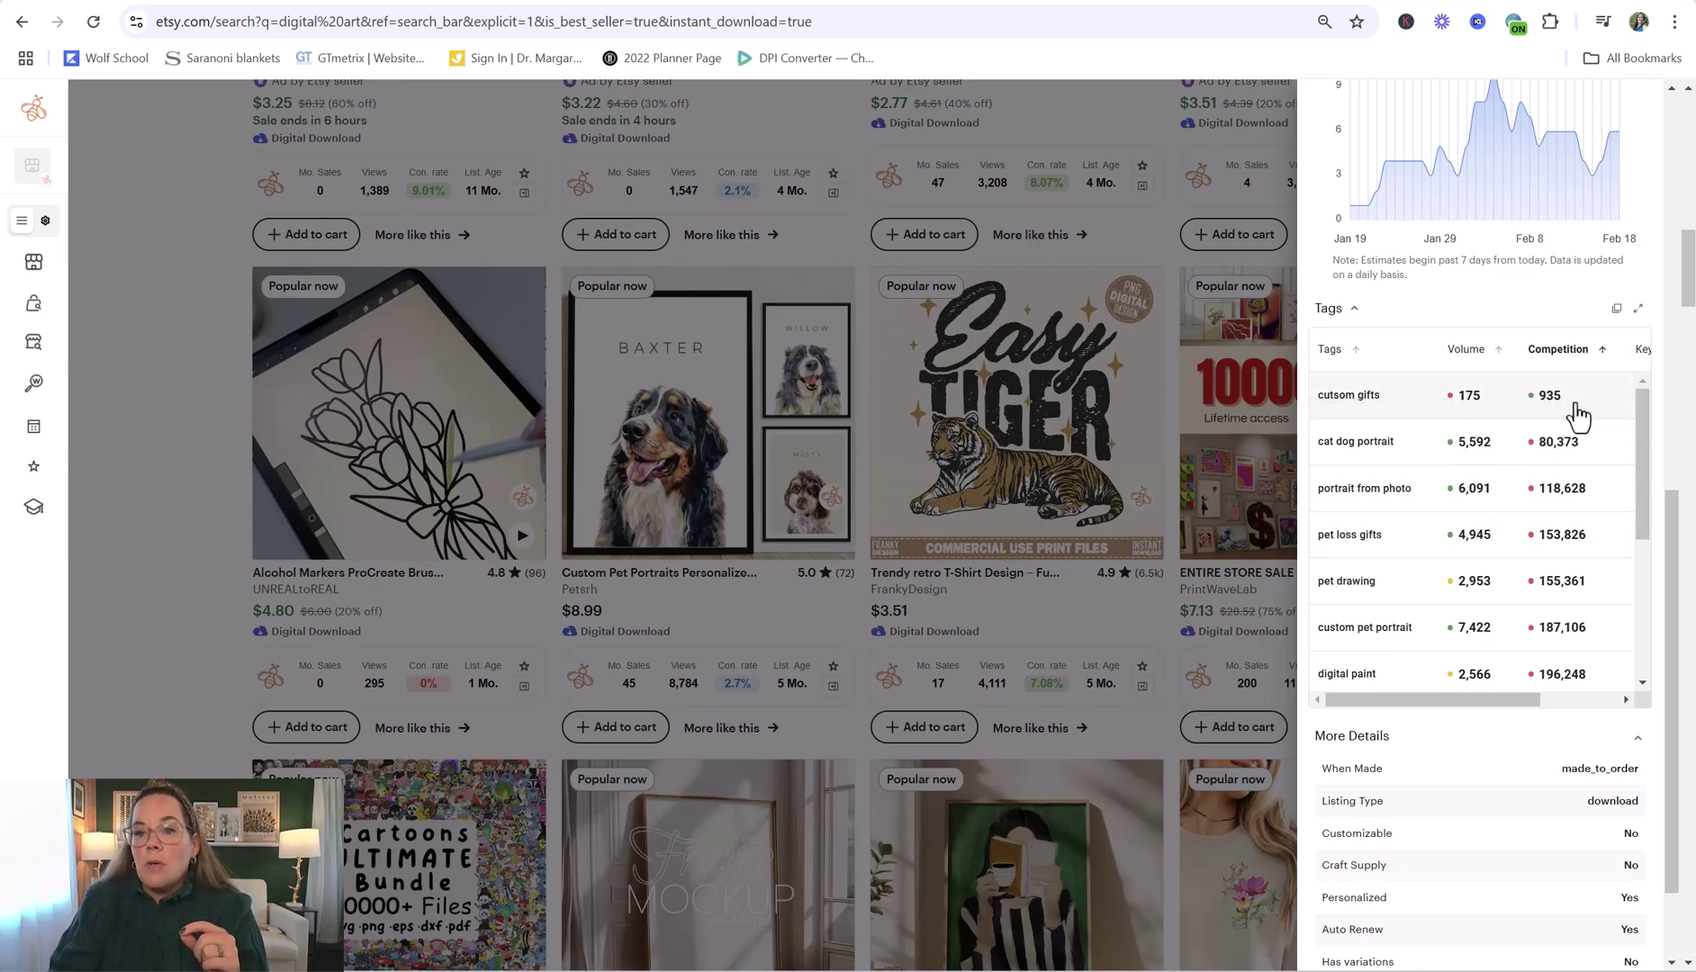
scroll(1566, 400, down, 5)
scroll(1567, 558, up, 8)
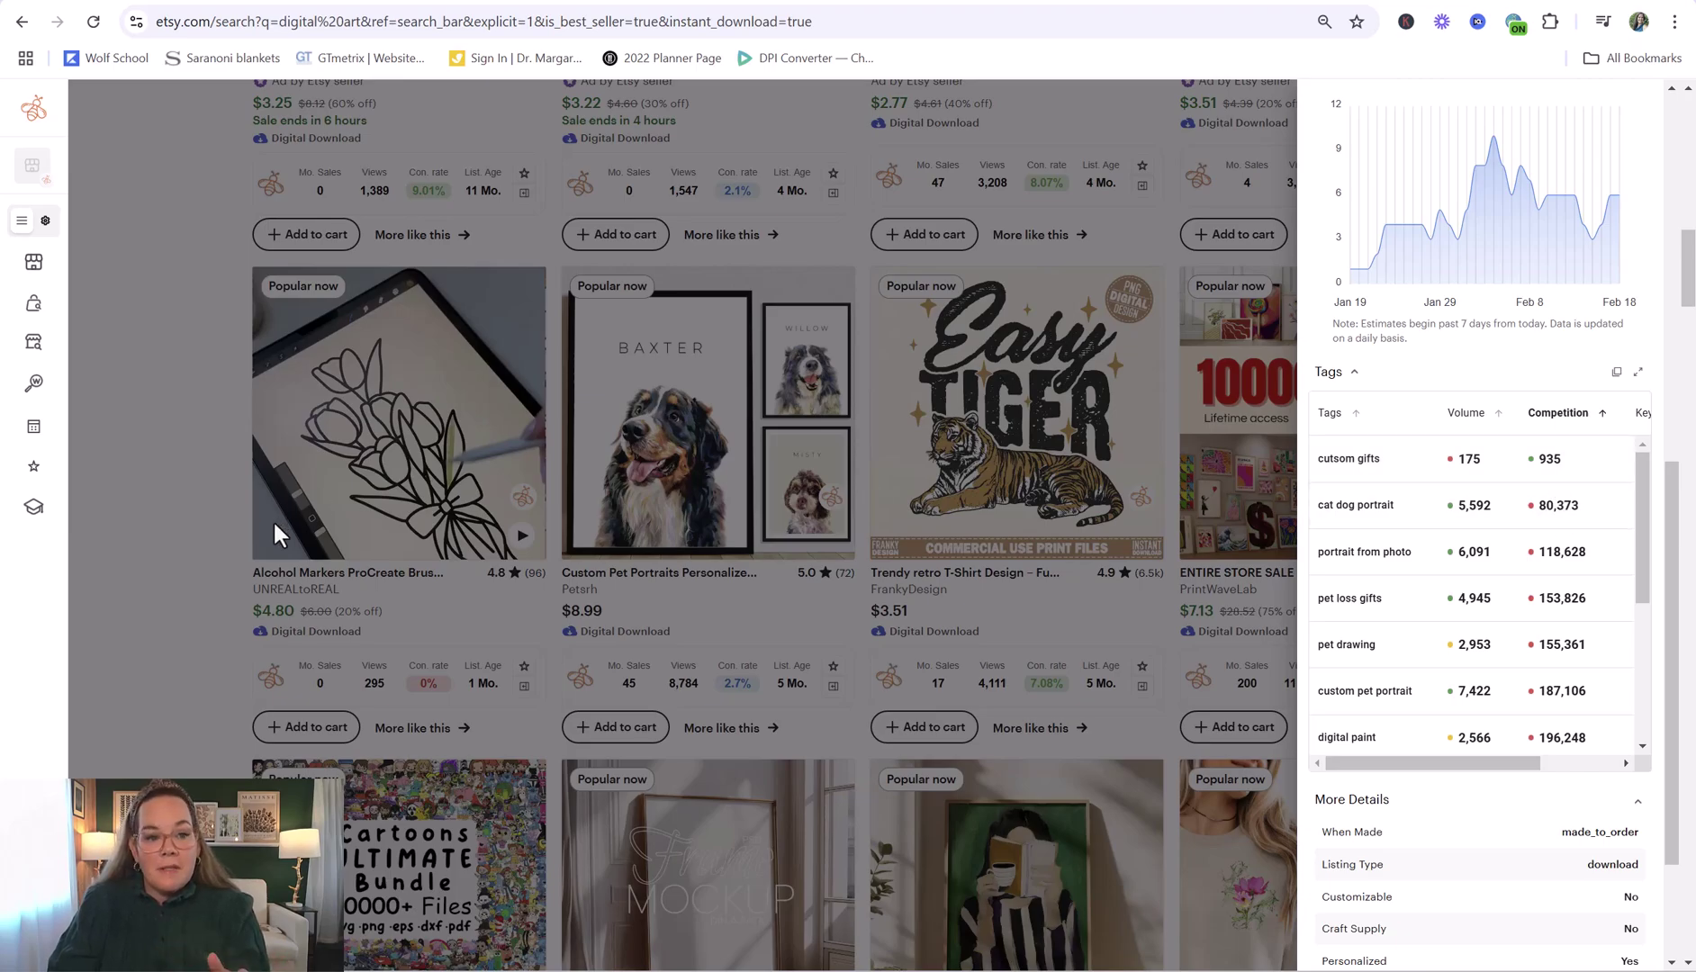
click(160, 595)
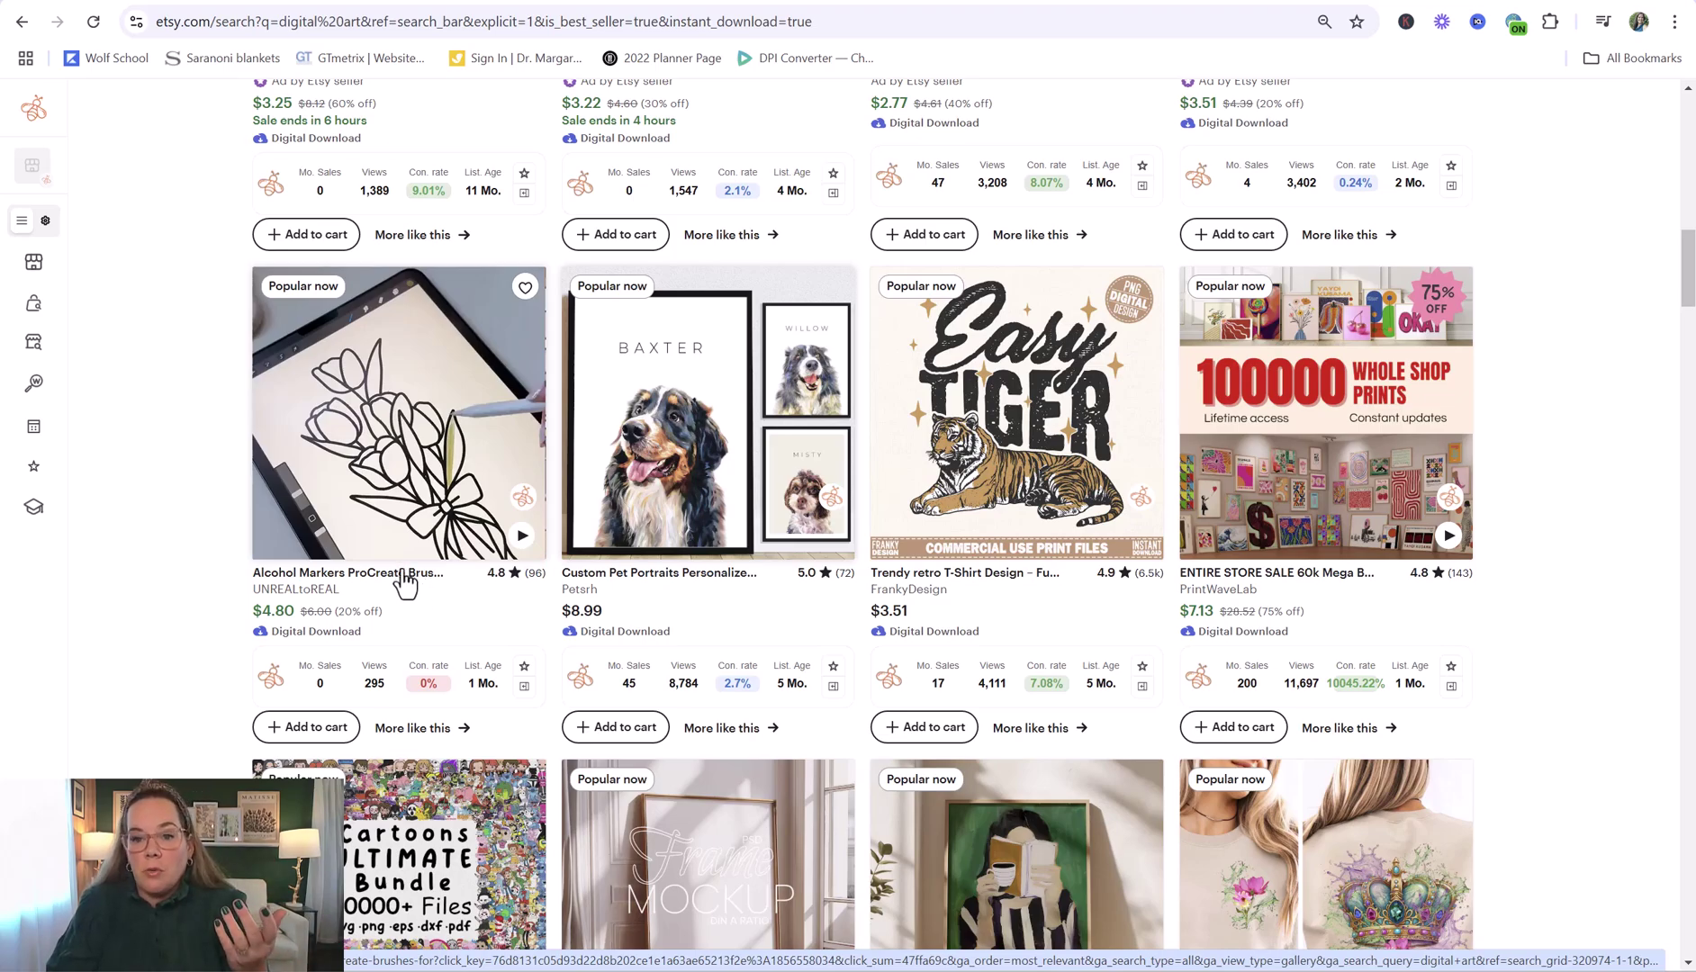
Step: Open EverBee shop stats for the Emerald Green reading print: 6,505 sales, 384 reviews, 1,094 listings
scroll(405, 583, down, 5)
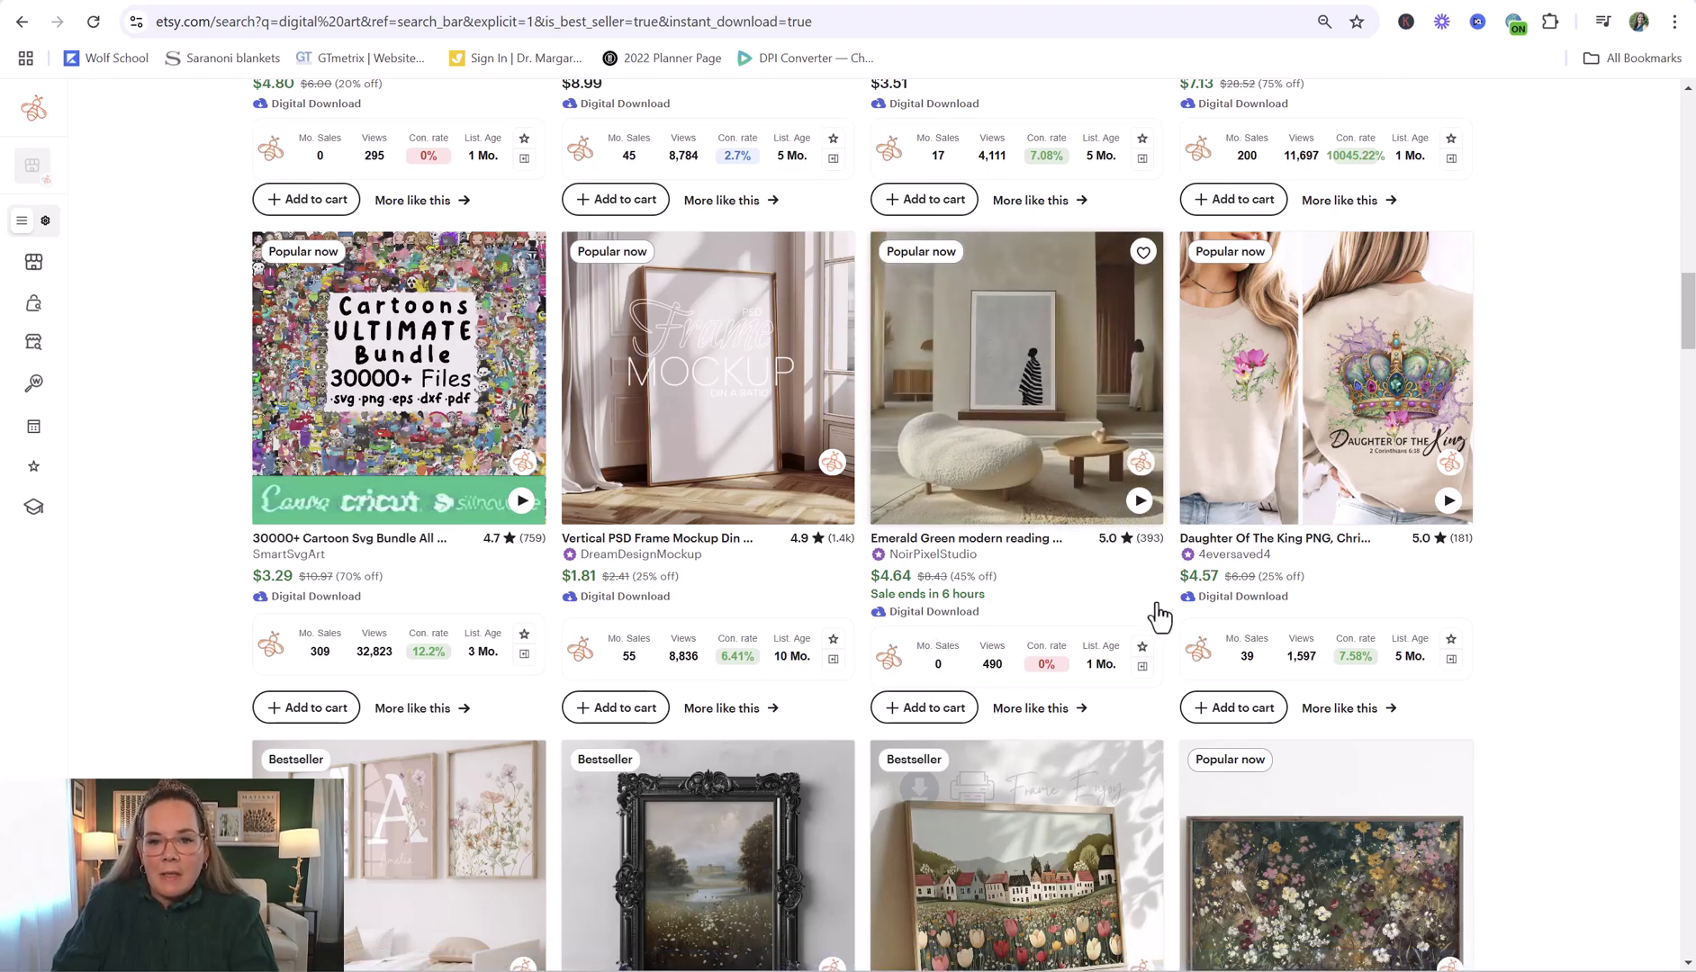
click(1140, 462)
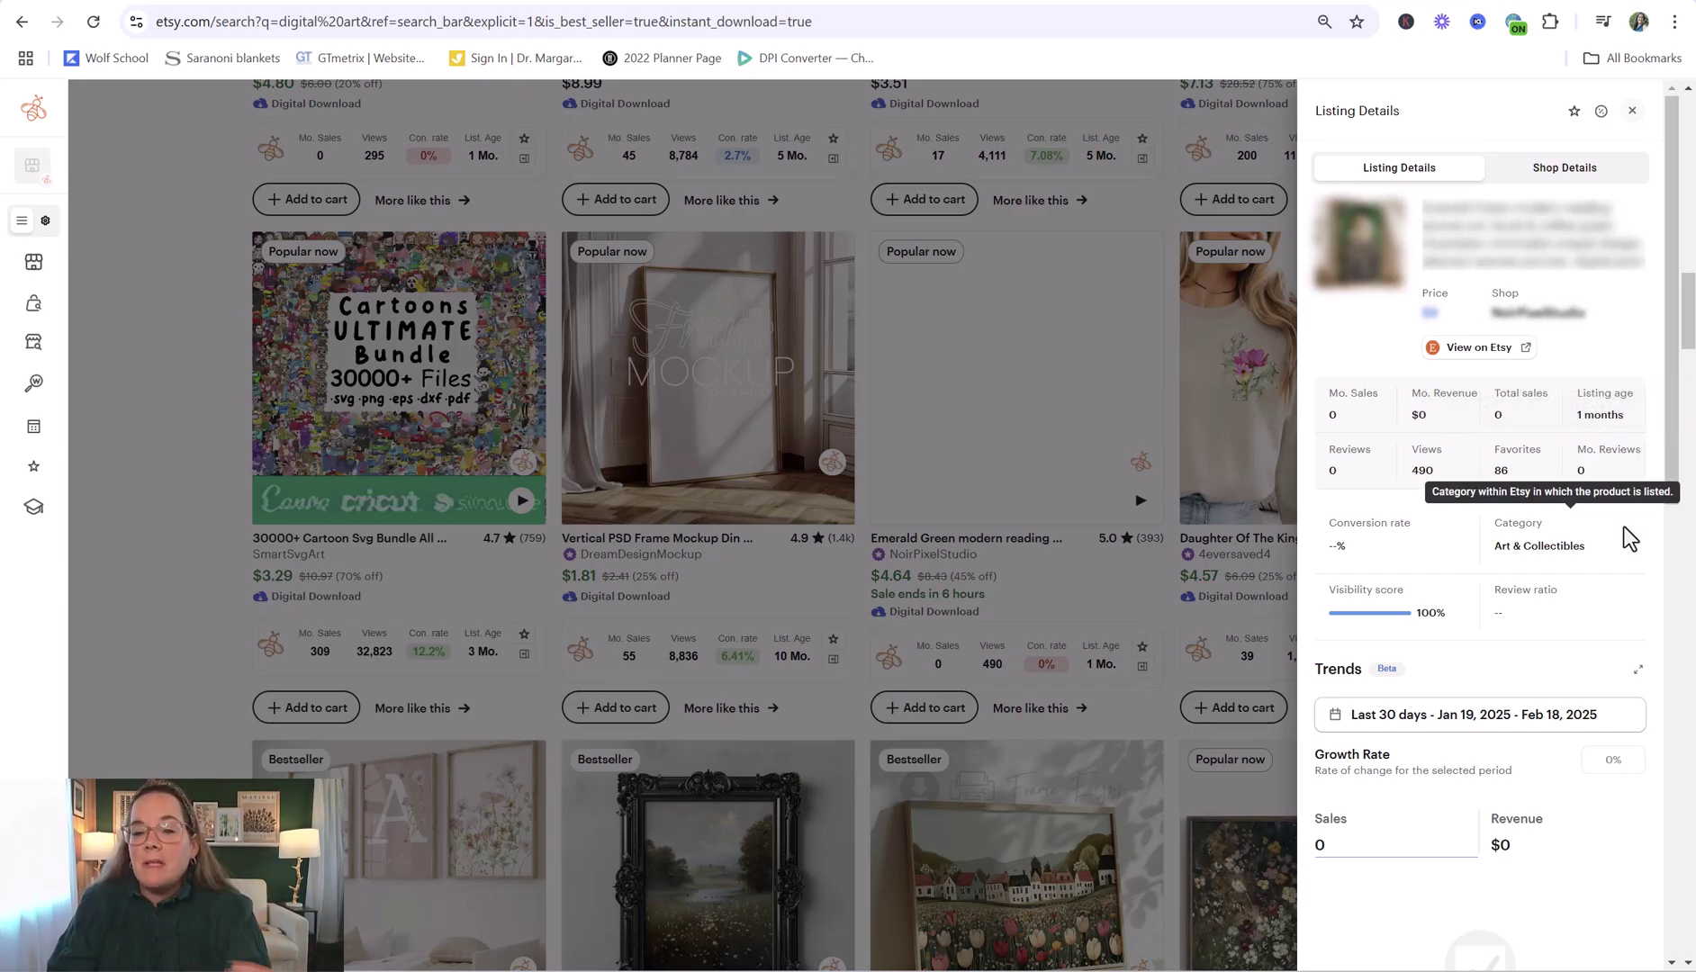
click(1561, 172)
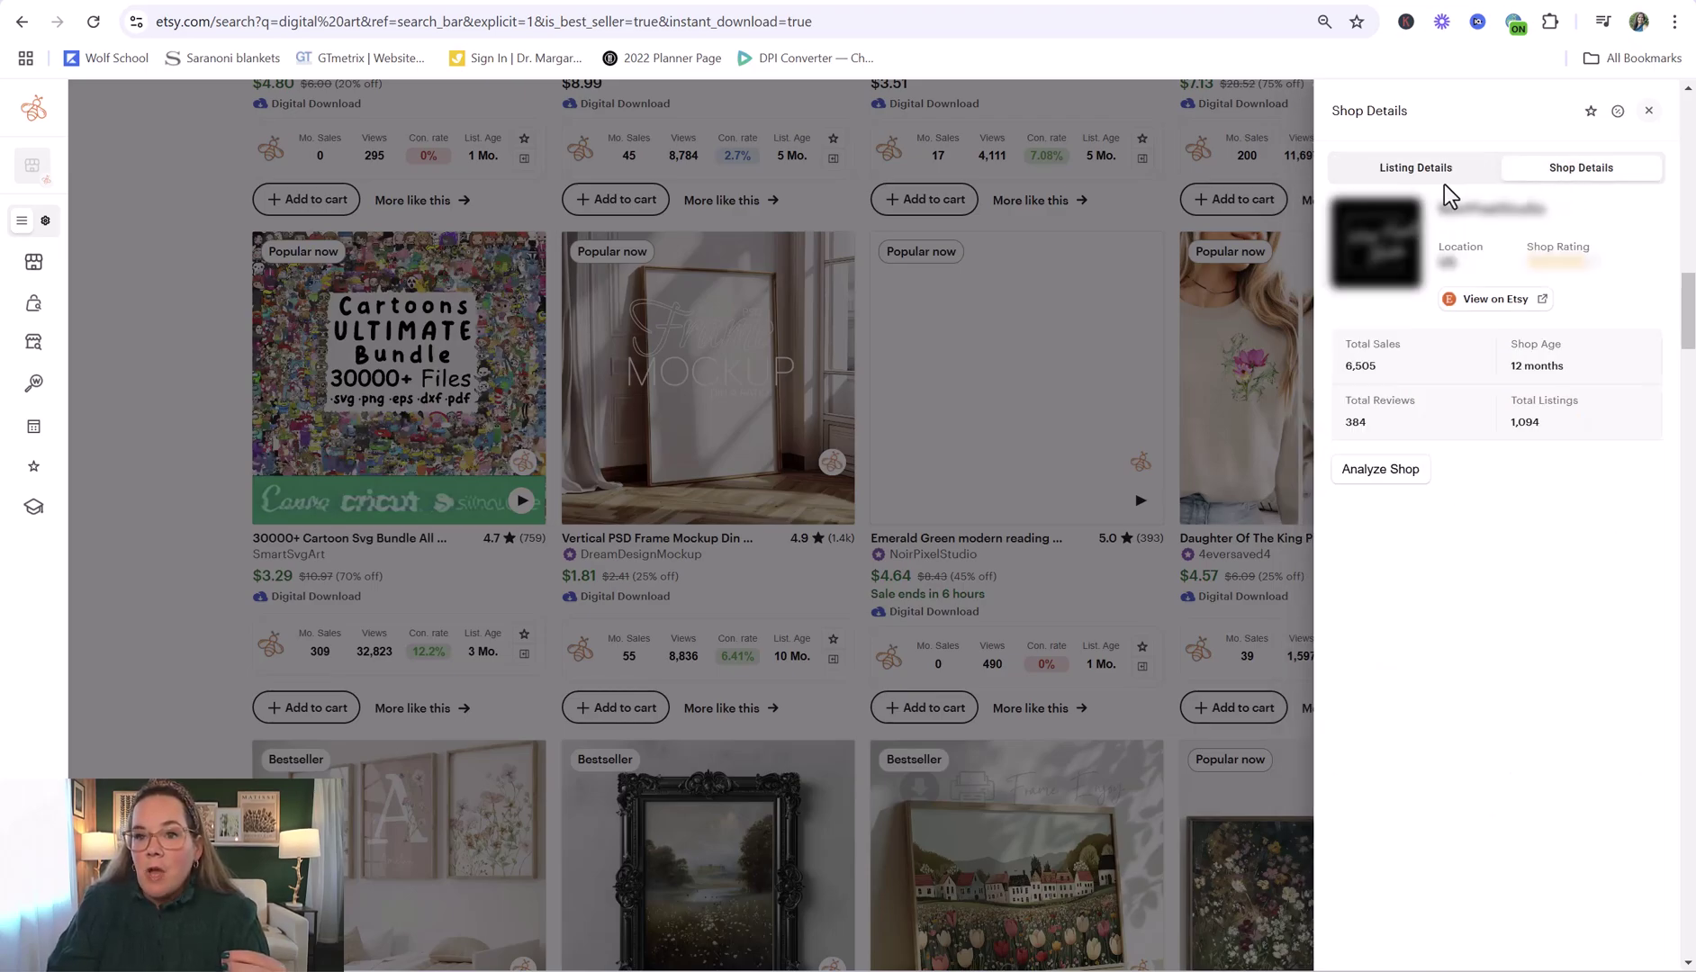
Step: Return to the reading print's Listing Details and sort its tags by ascending competition
click(1414, 171)
scroll(1584, 502, down, 2)
scroll(1586, 502, down, 5)
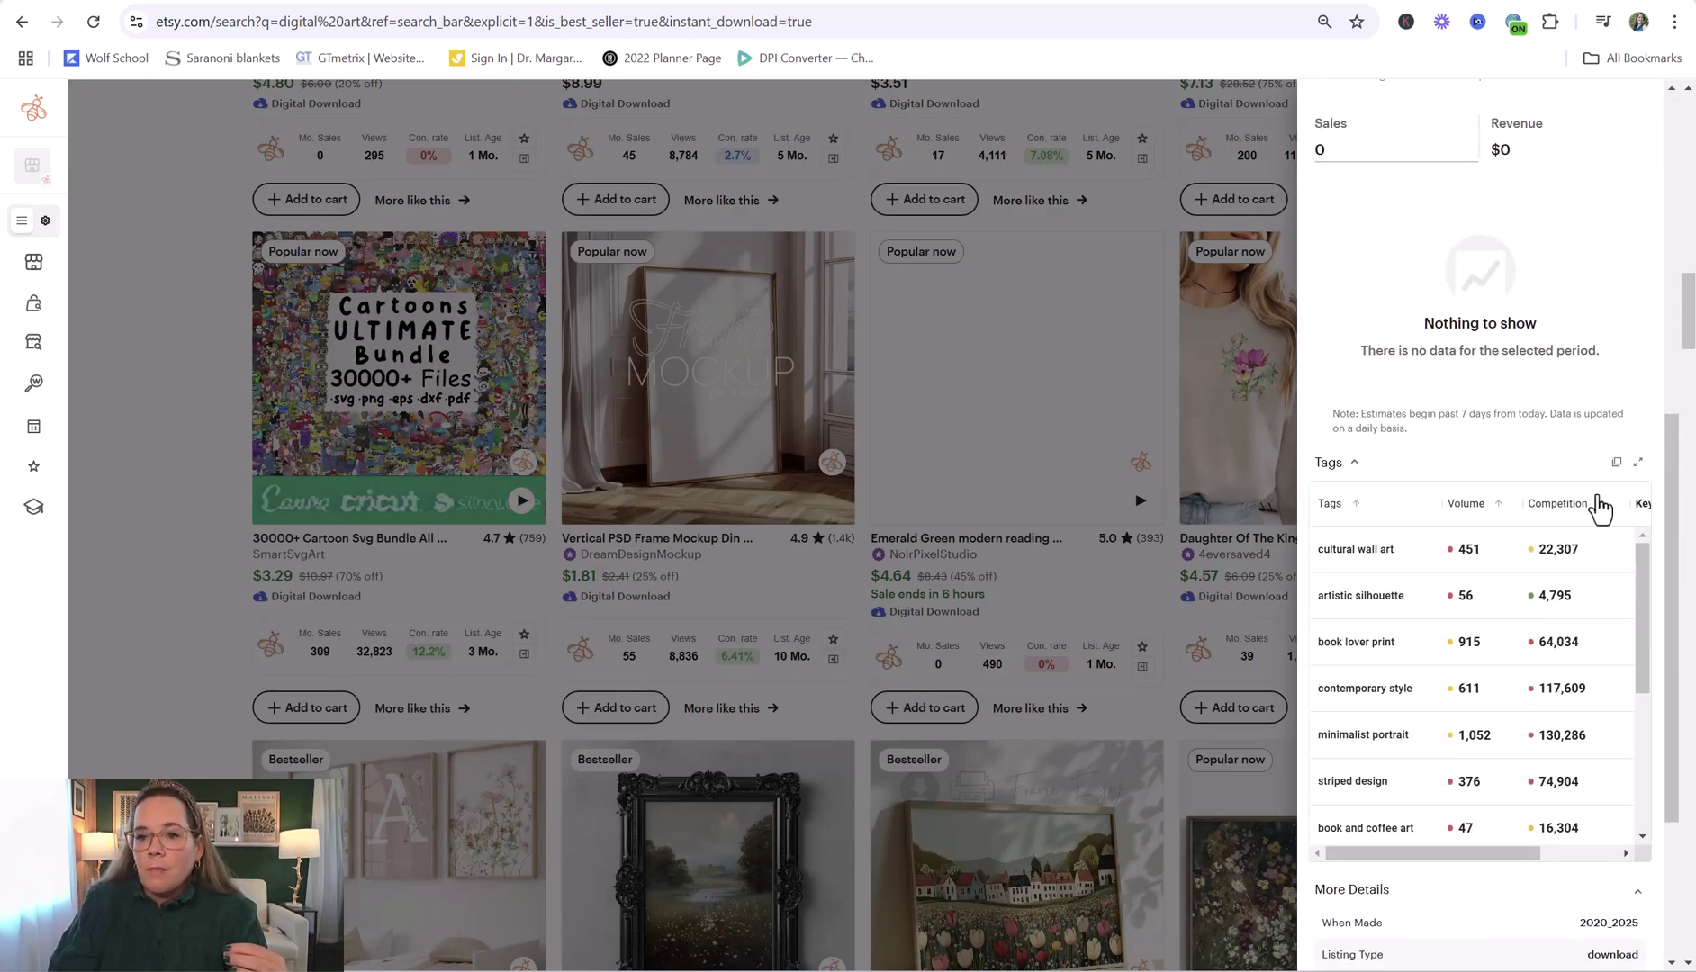
click(1603, 510)
click(1600, 512)
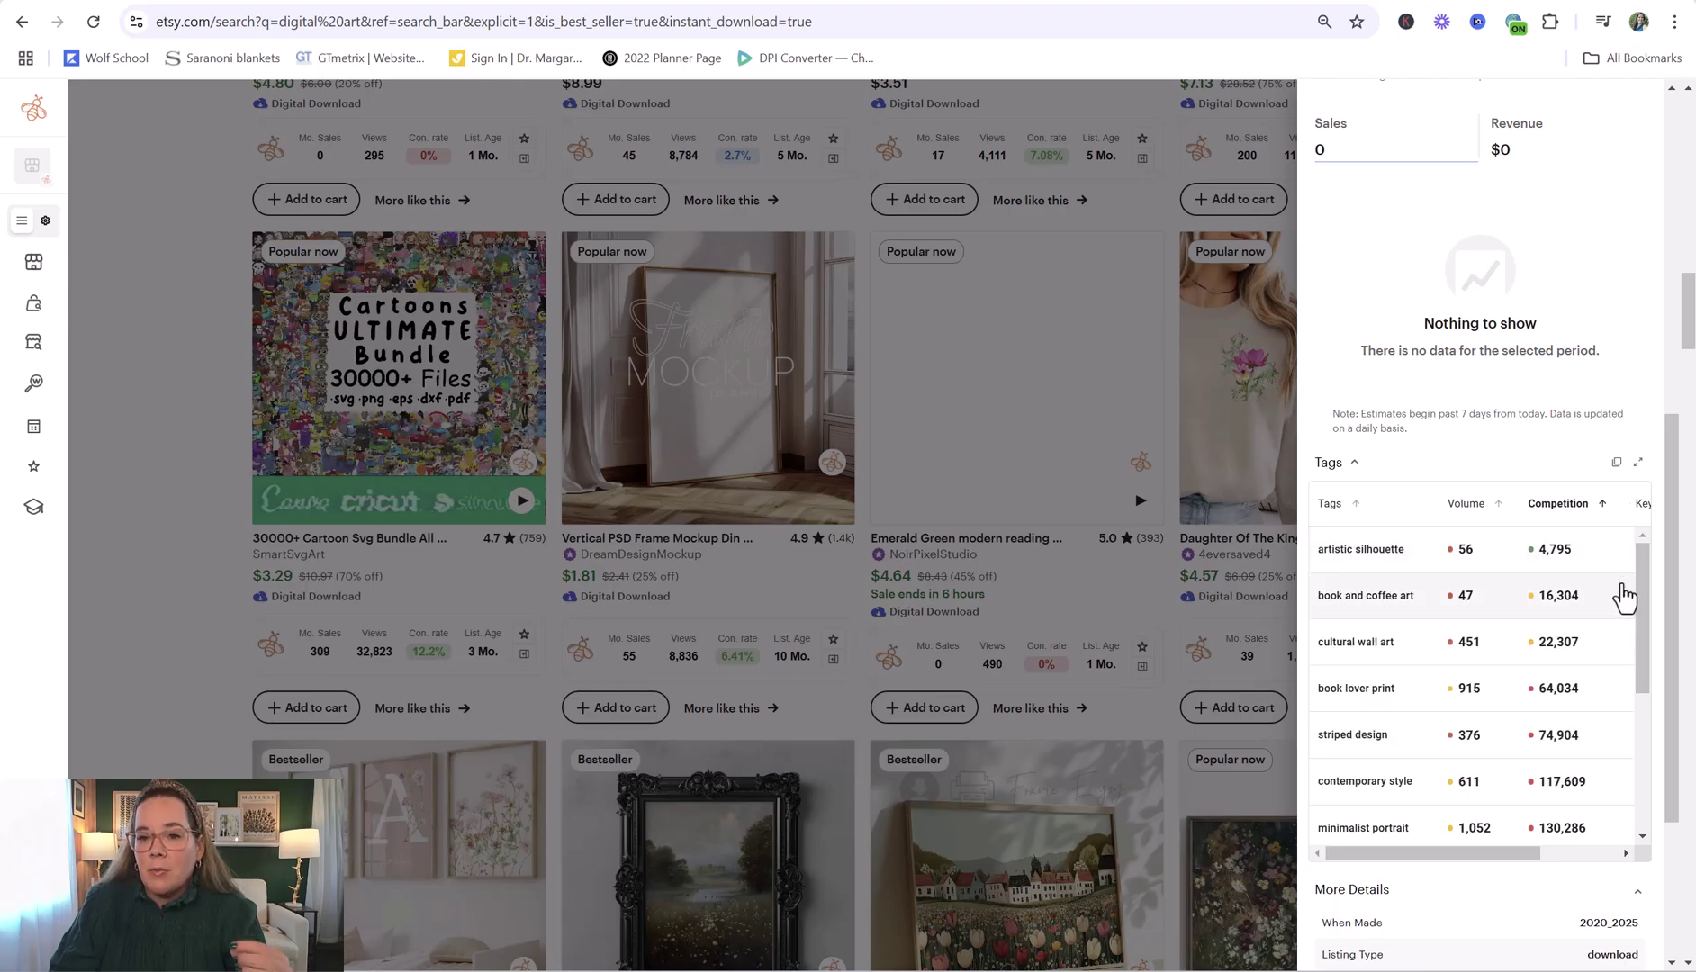
Step: Scroll the sorted tag table to check Keyword Score, topped by artistic silhouette at 4,795
scroll(1586, 603, down, 1)
scroll(1587, 598, up, 1)
drag(1665, 503, 1665, 567)
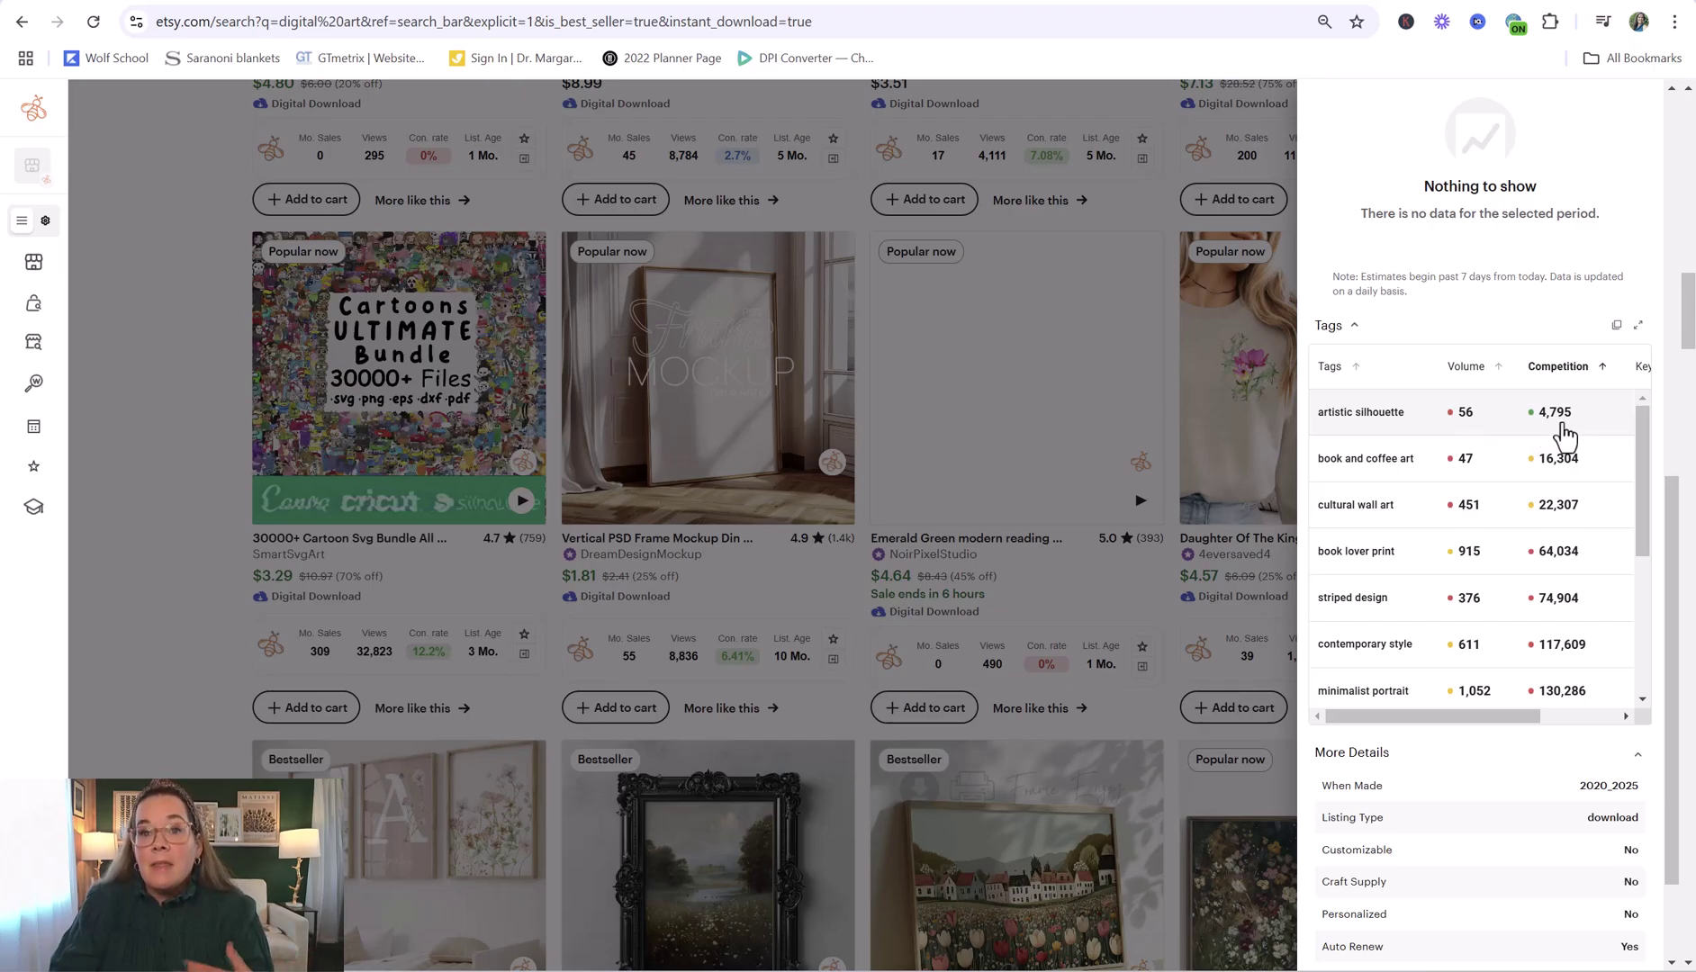
drag(1647, 457, 1635, 521)
scroll(1651, 531, left, 3)
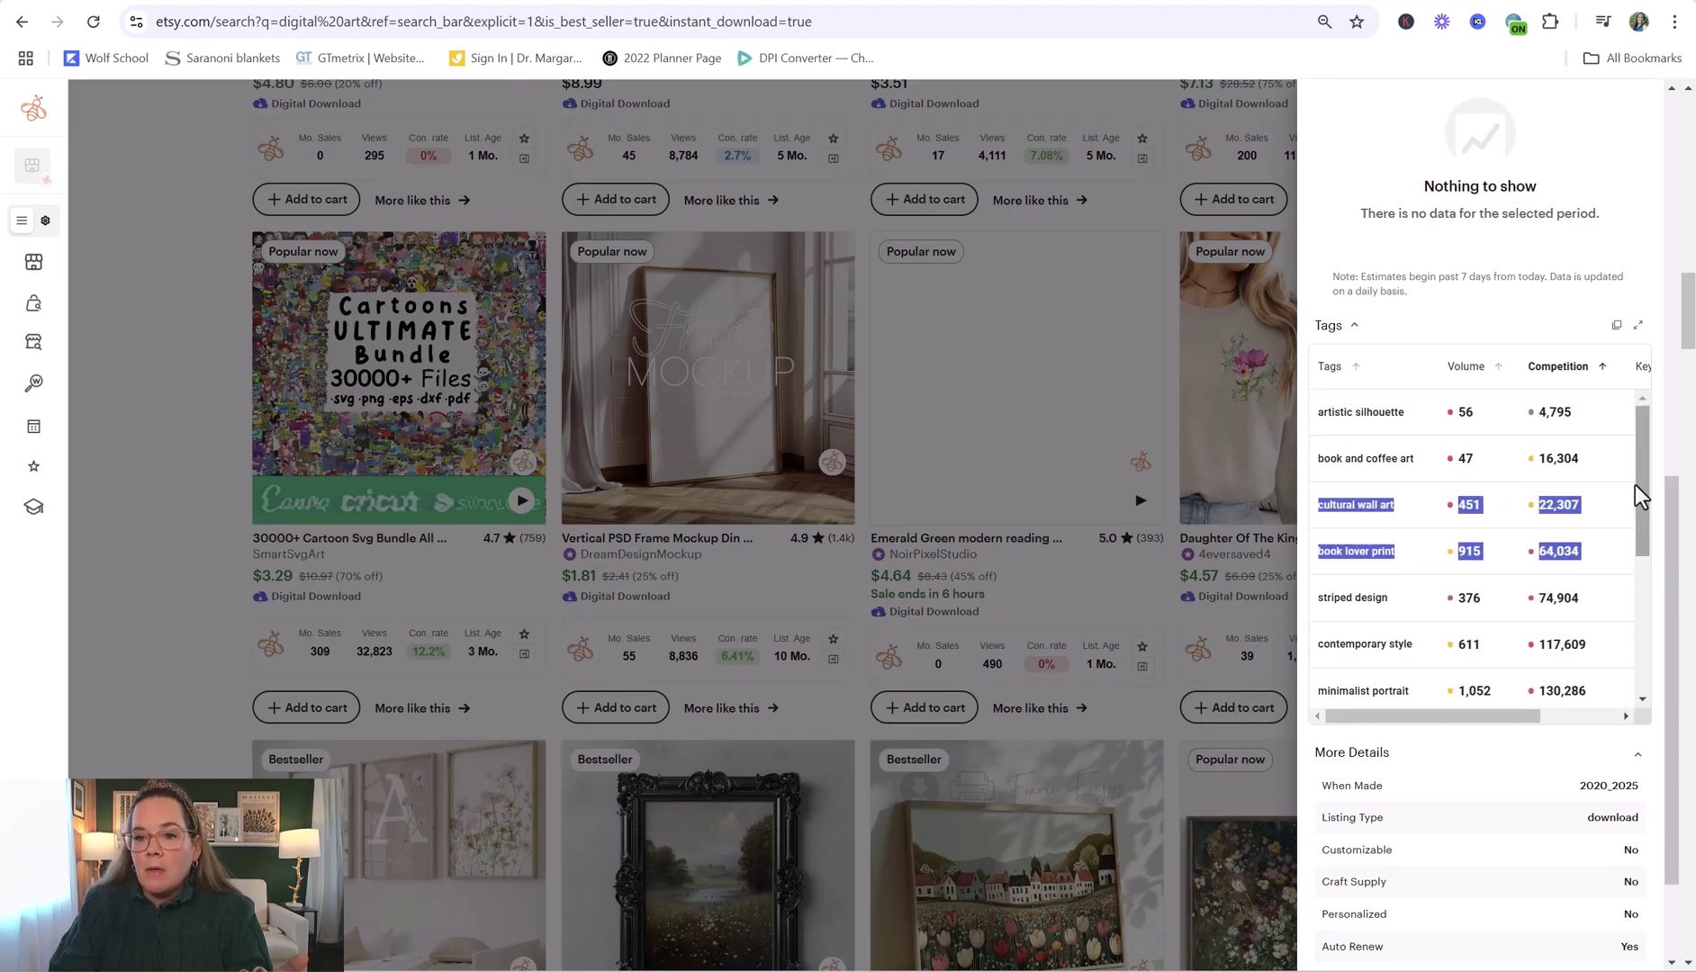
click(1528, 567)
drag(1485, 719, 1625, 720)
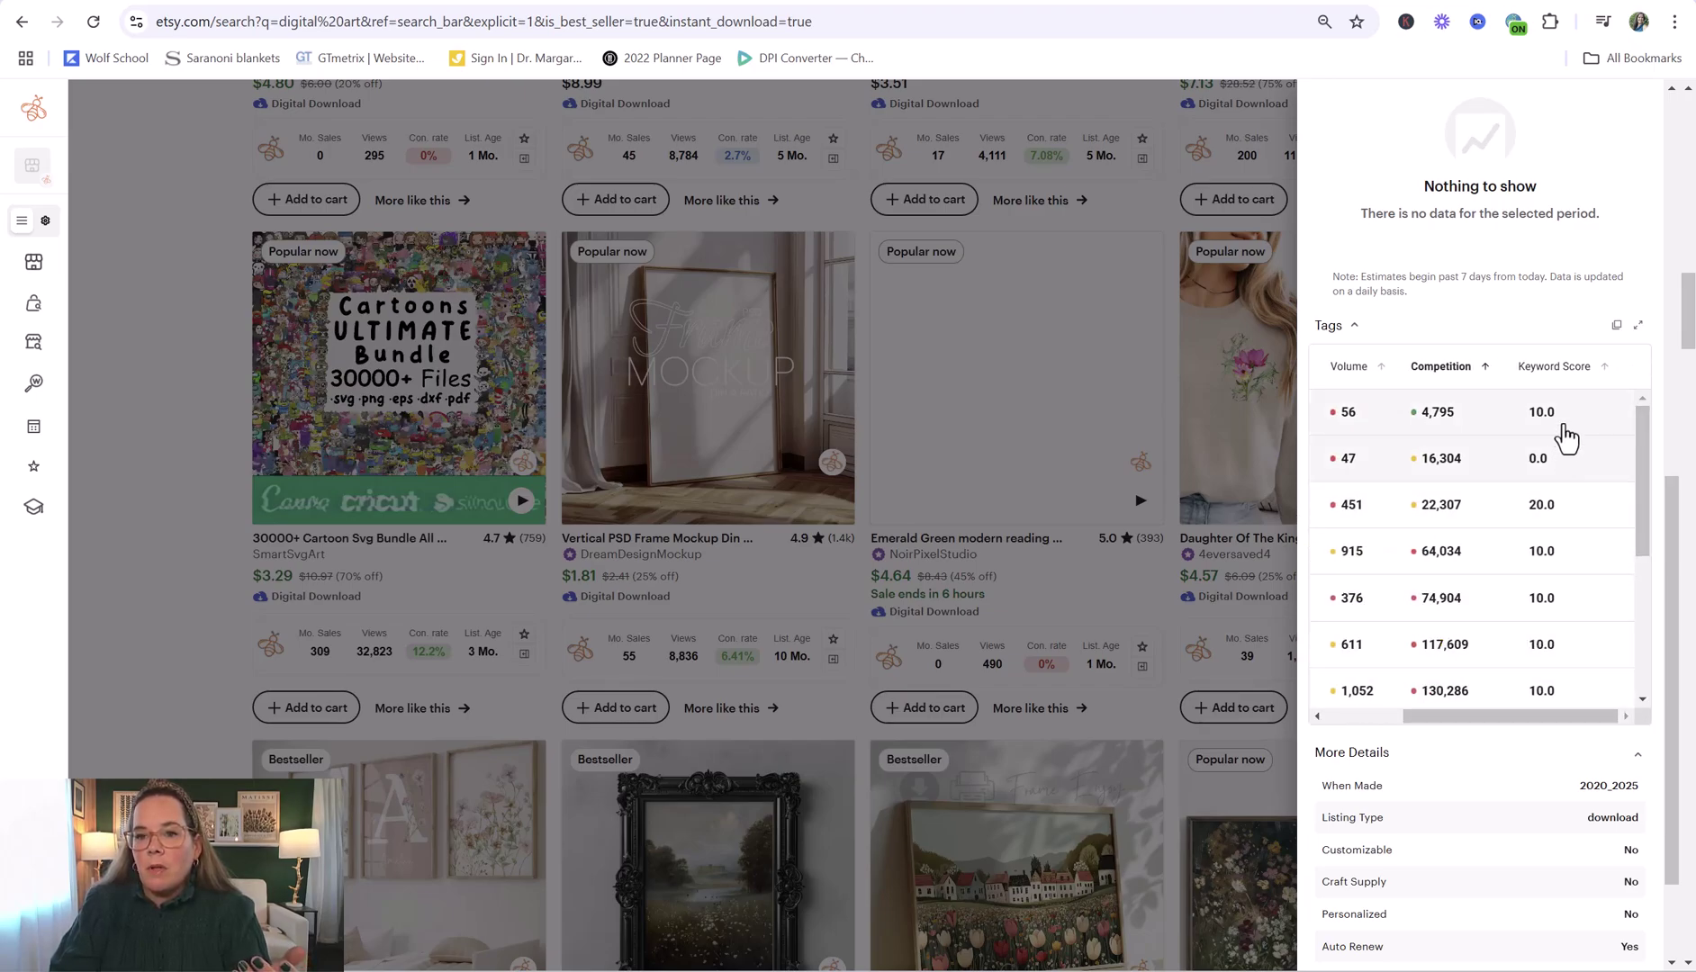
scroll(1521, 718, left, 3)
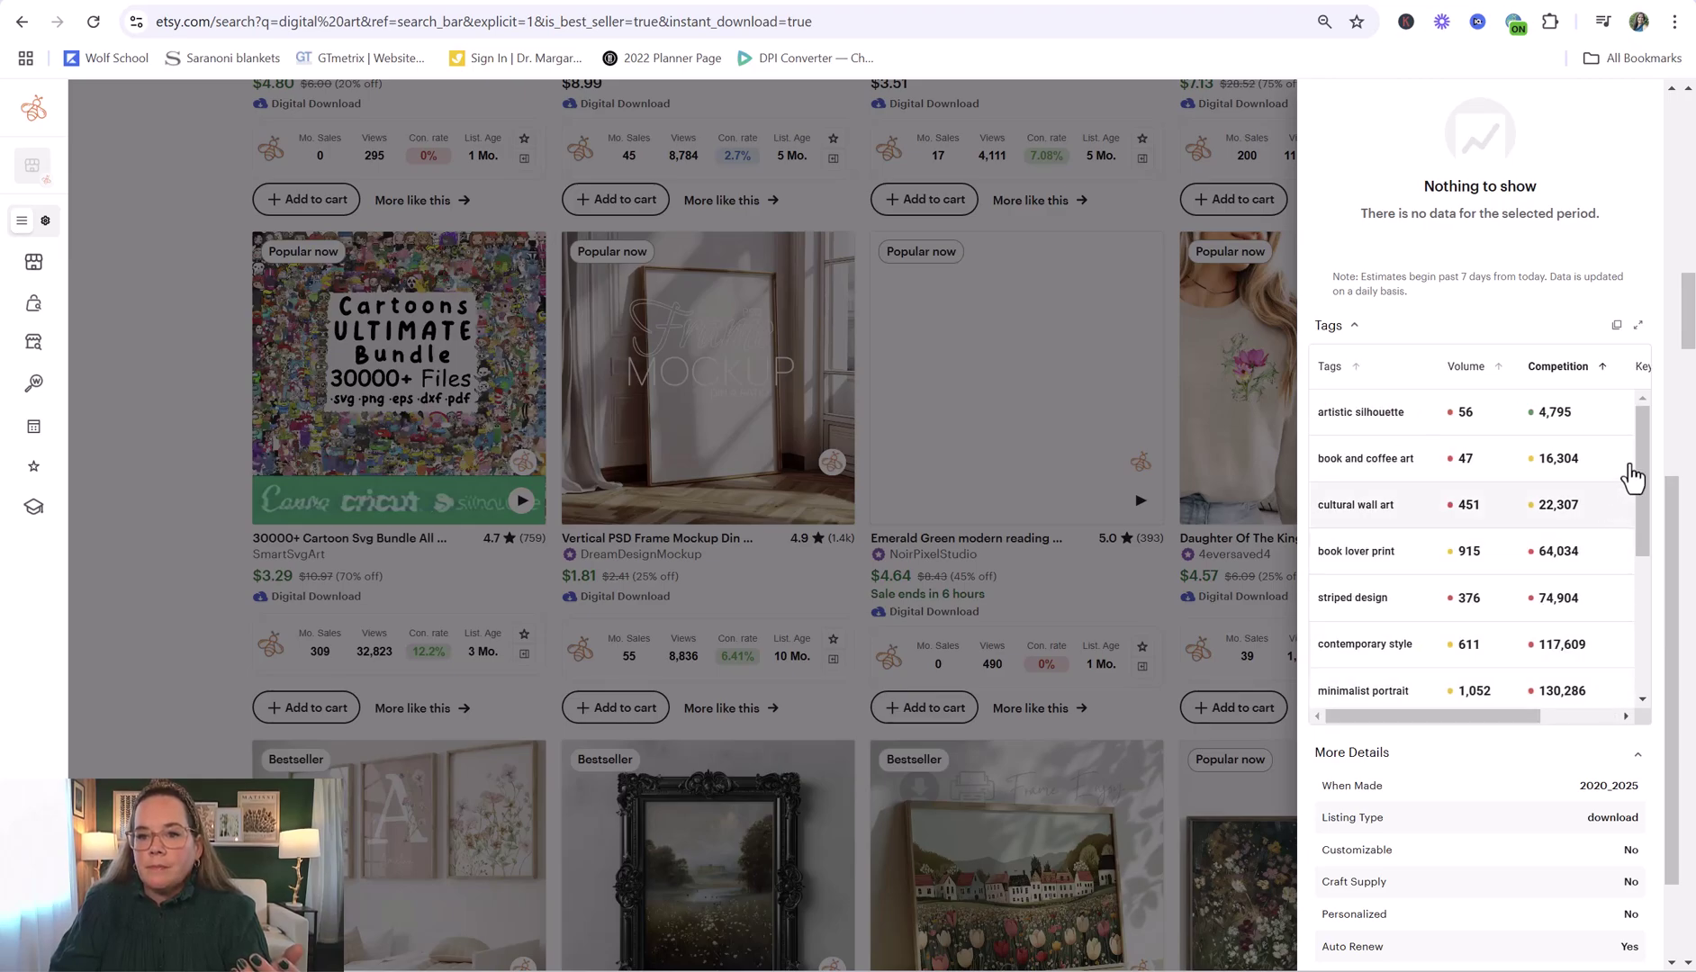
drag(1635, 472, 1631, 643)
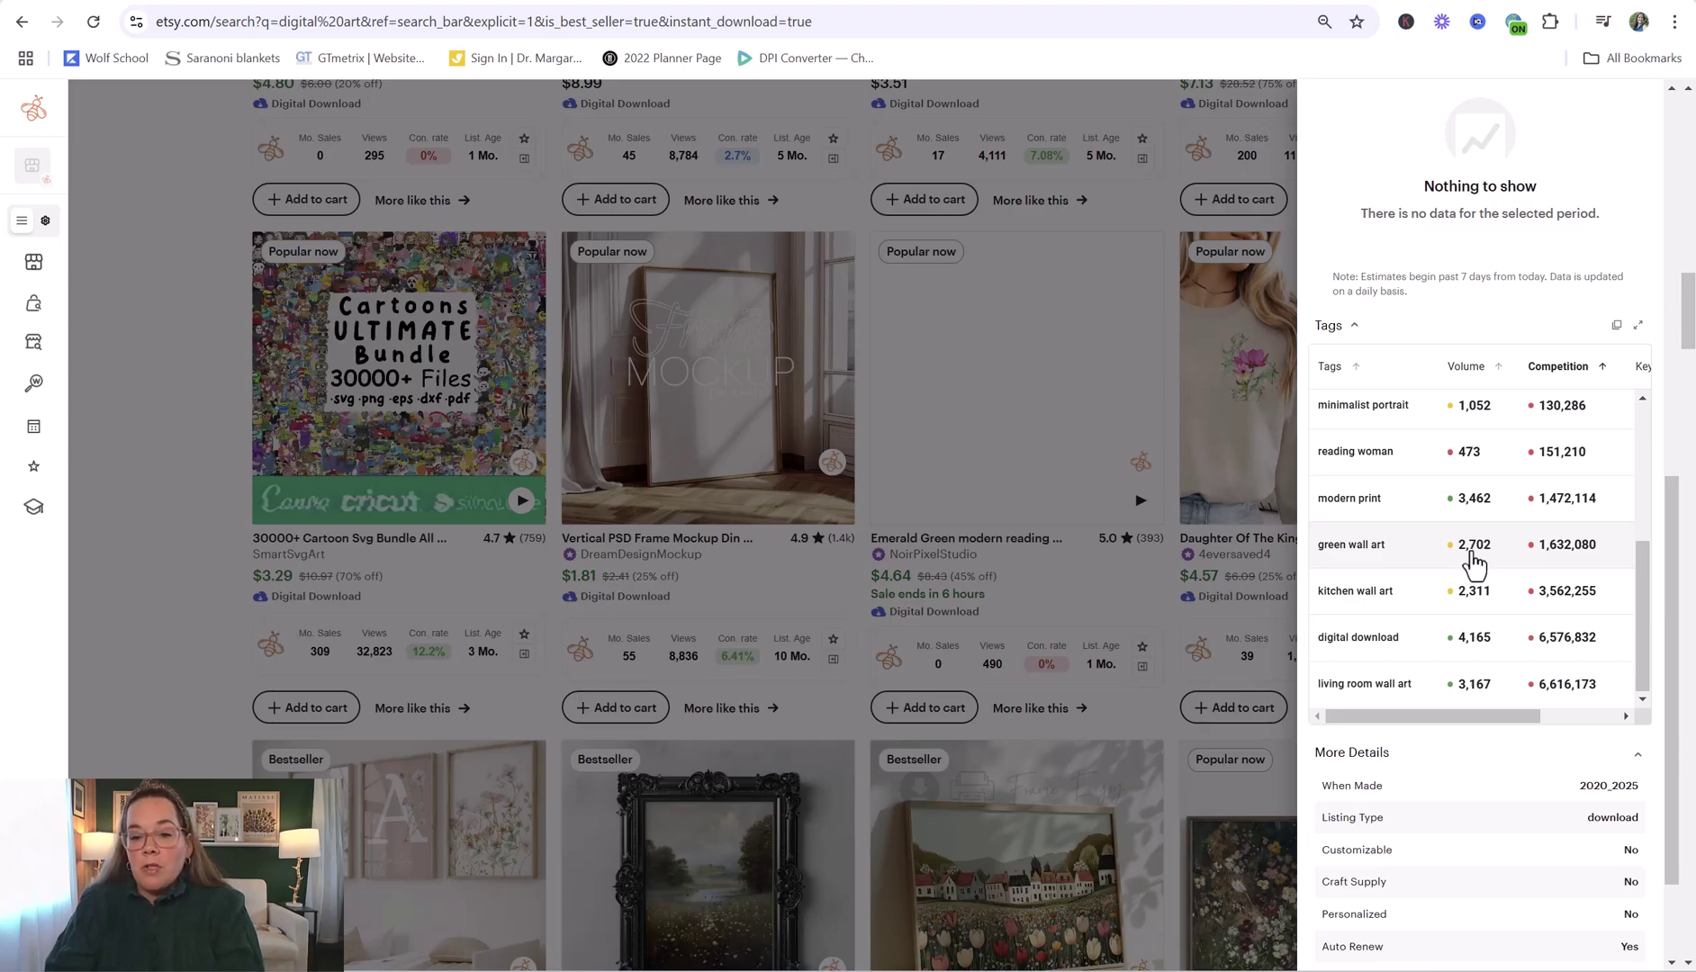
scroll(1556, 558, up, 3)
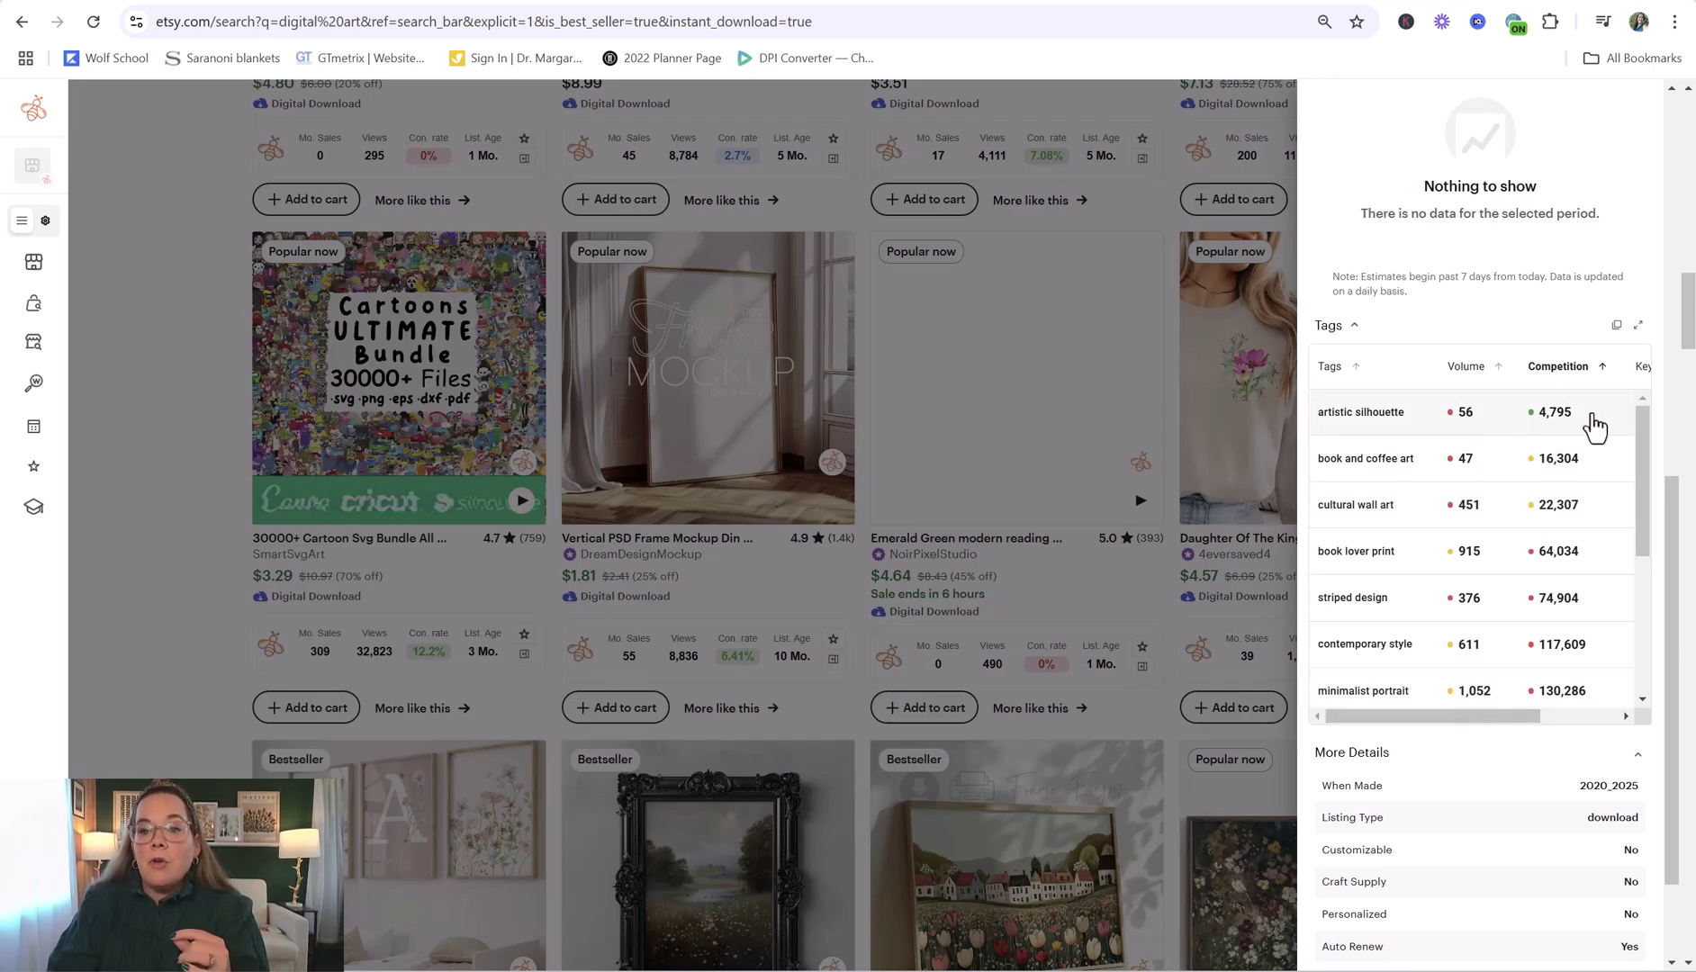
Step: Close the panel and open EverBee details for the original Wildflower Nursery print ($530 monthly revenue)
click(192, 724)
scroll(200, 720, down, 5)
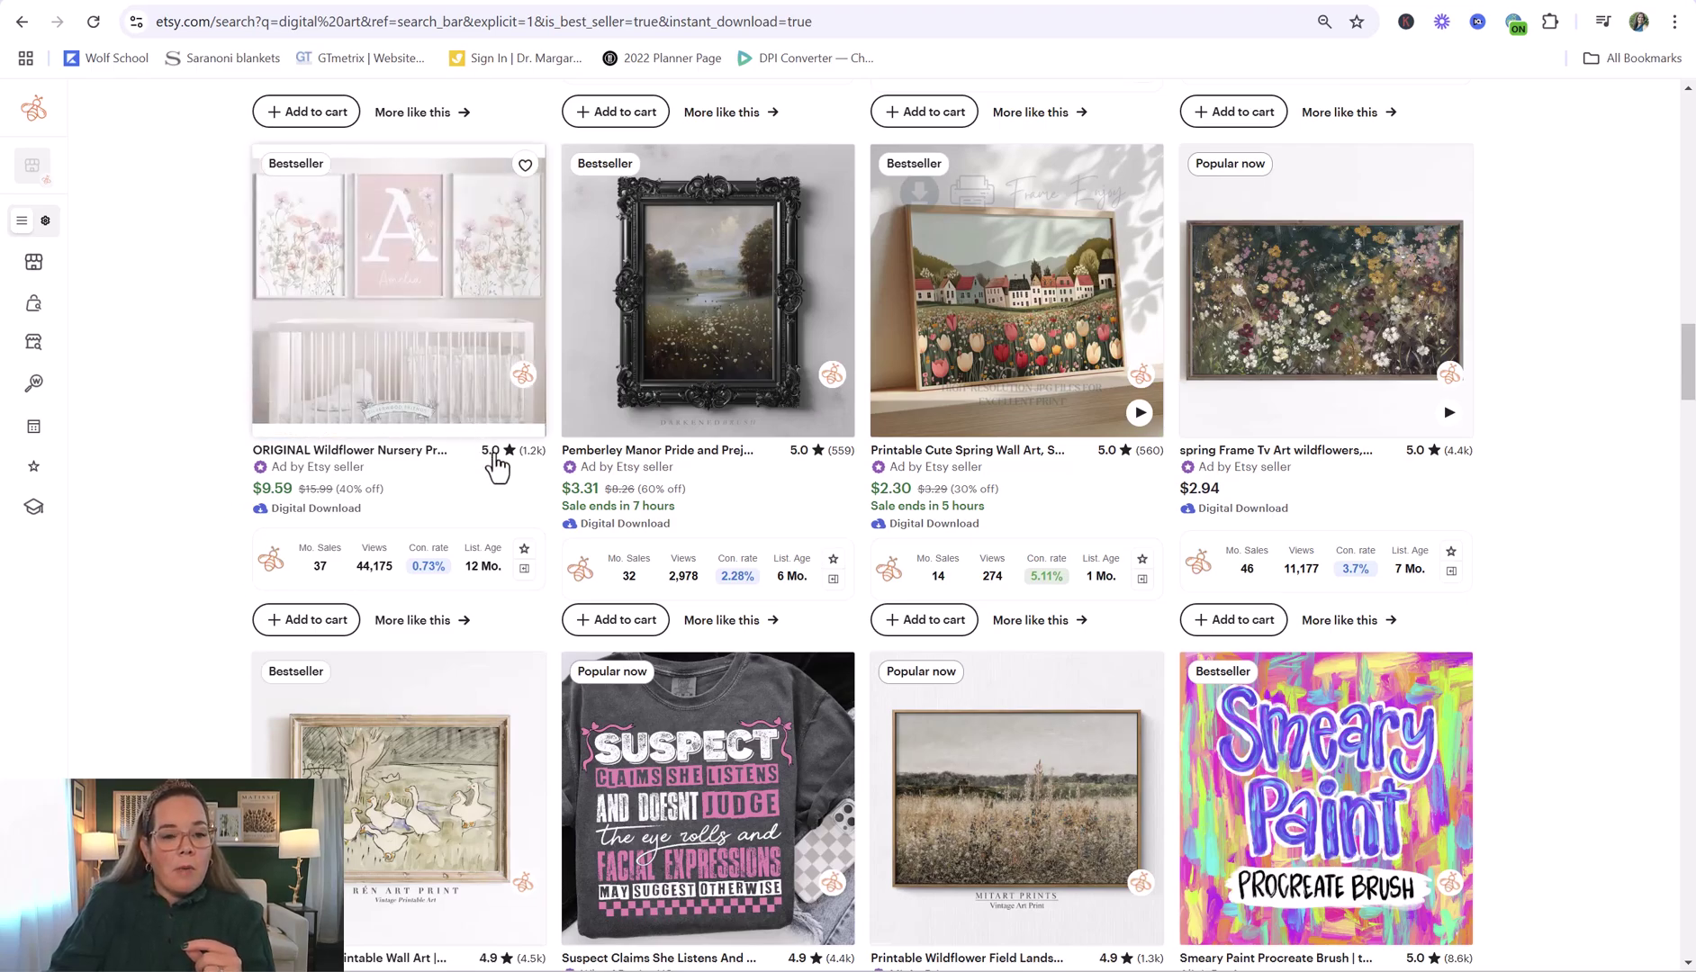
scroll(526, 477, up, 1)
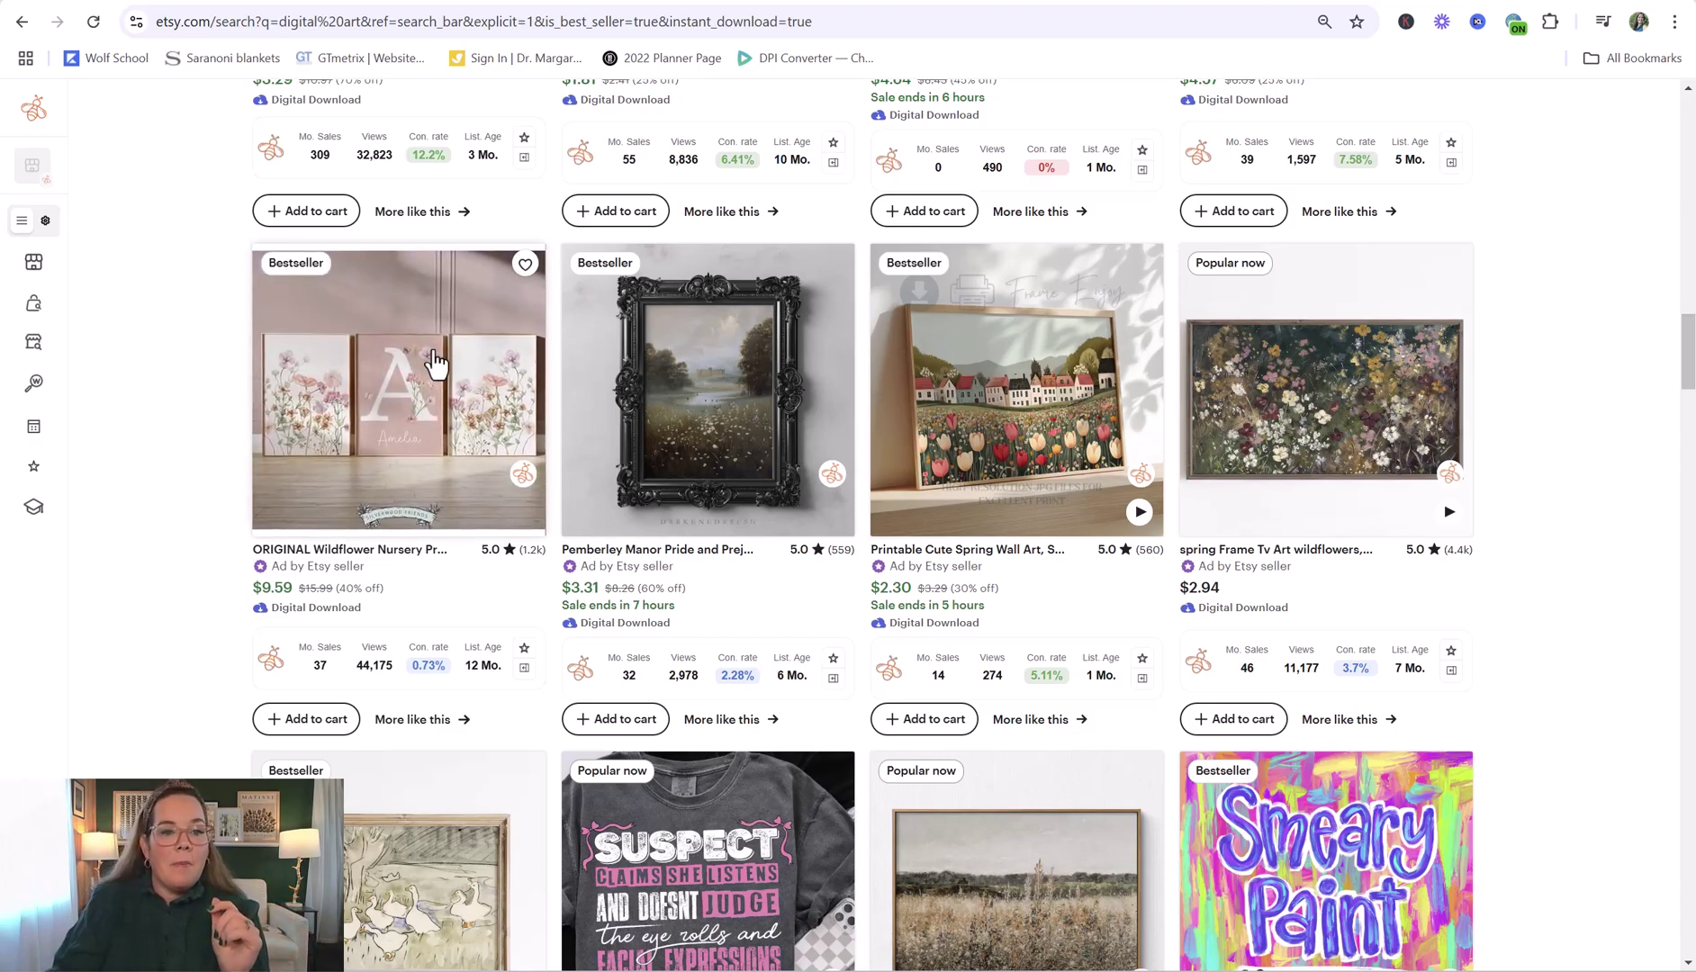
click(521, 475)
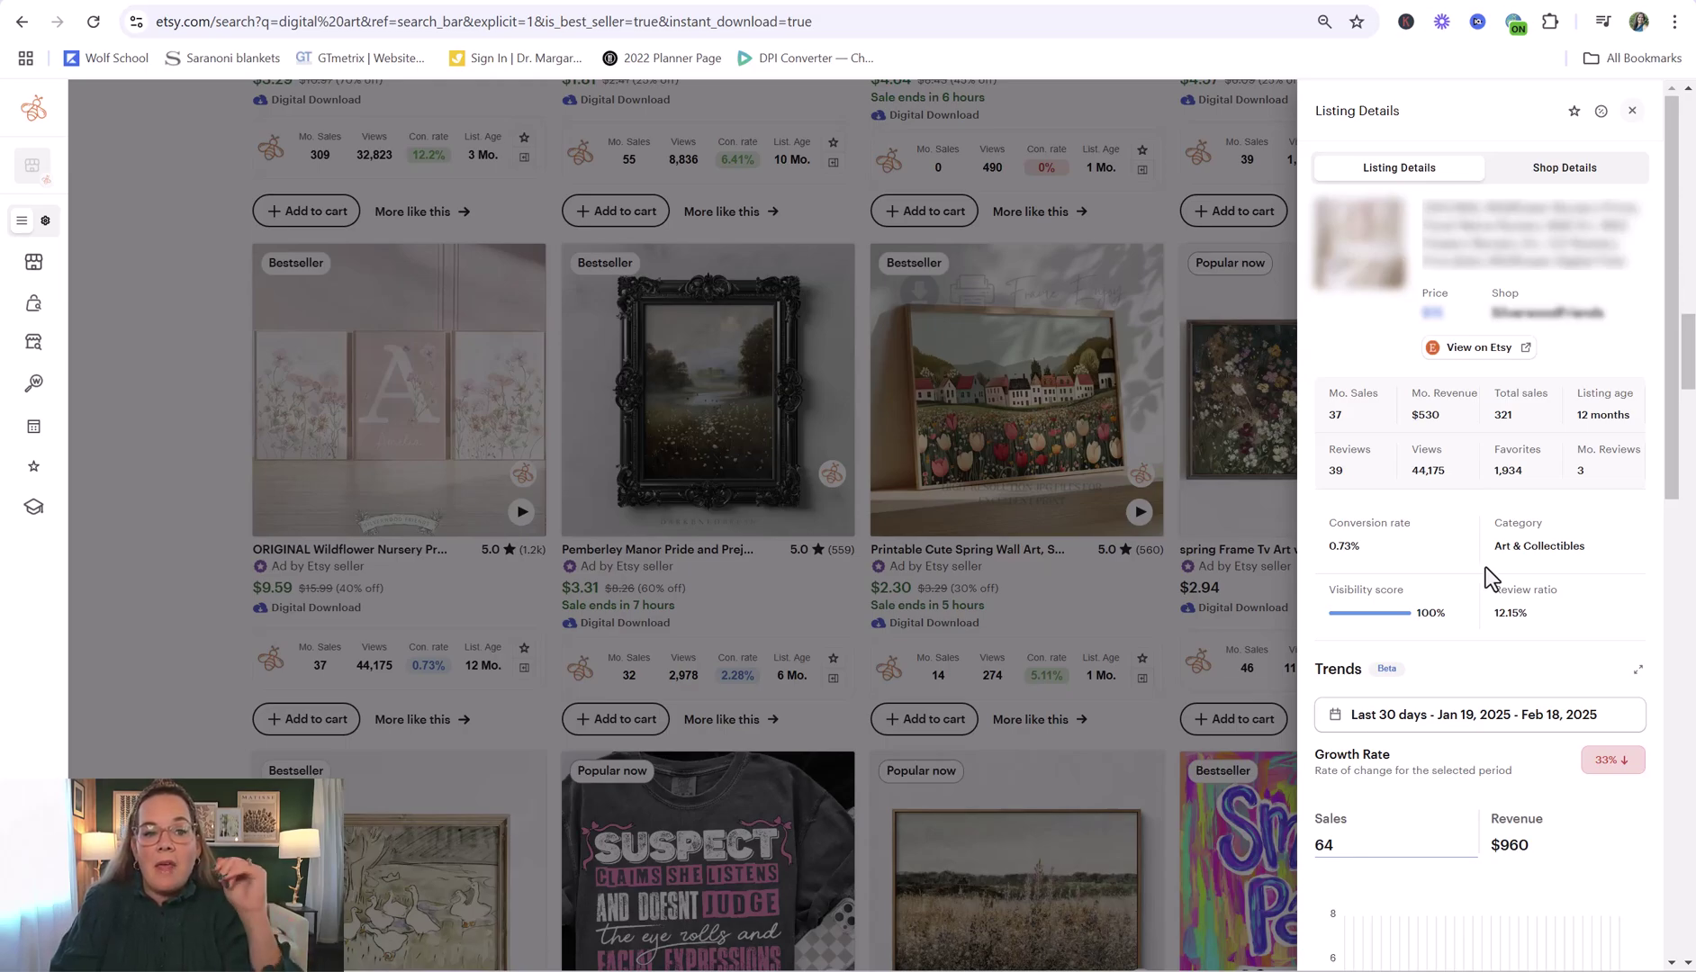
mouse_move(1460, 450)
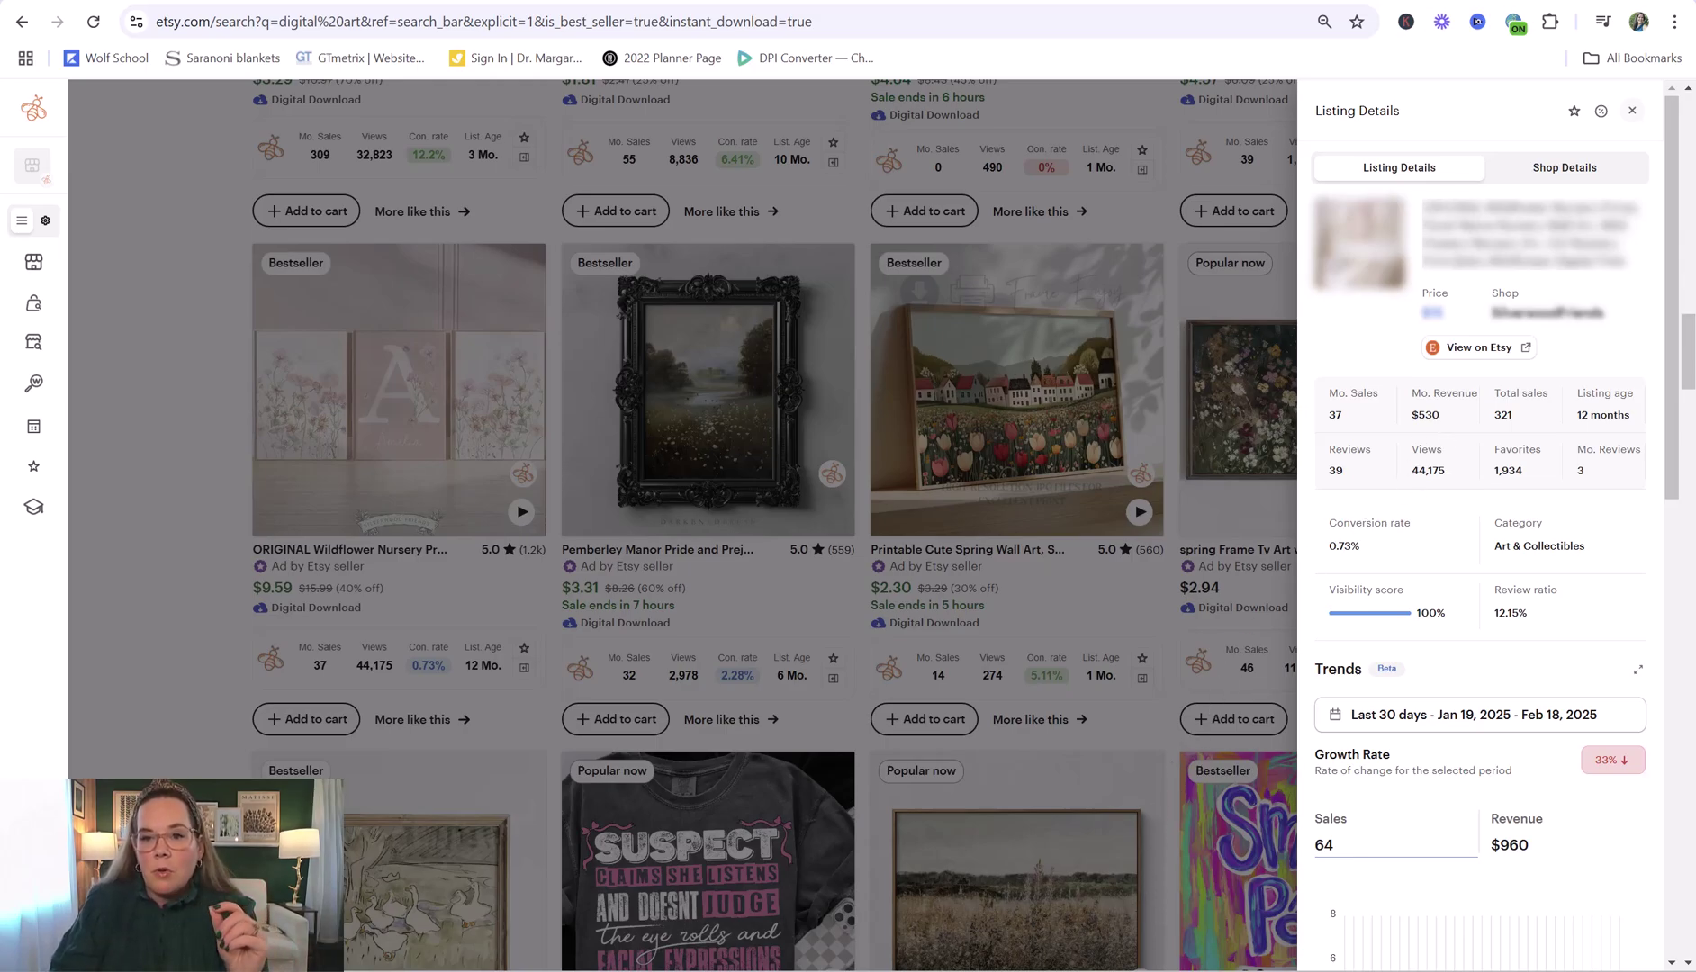
Step: Calculate 530 × 0.6 in Calculator, then go back to the Etsy results
drag(1135, 207, 928, 163)
text(5.0)
key(BackSpace)
key(BackSpace)
text(30)
text(*)
text(.6)
key(Return)
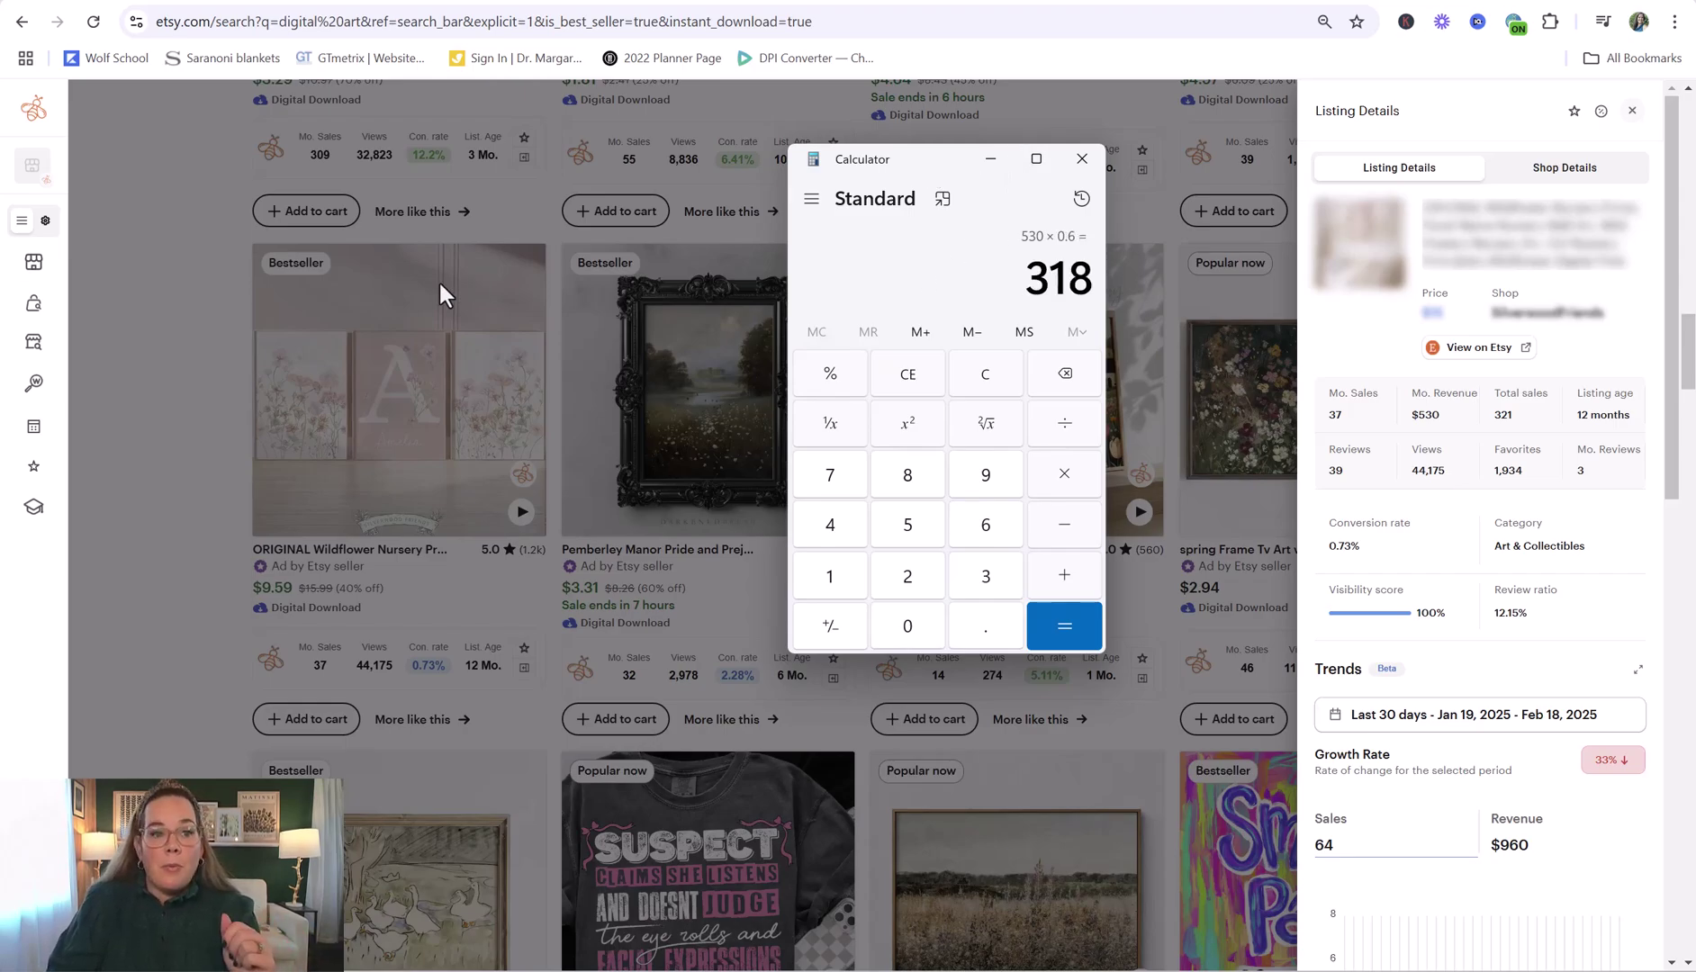
click(160, 398)
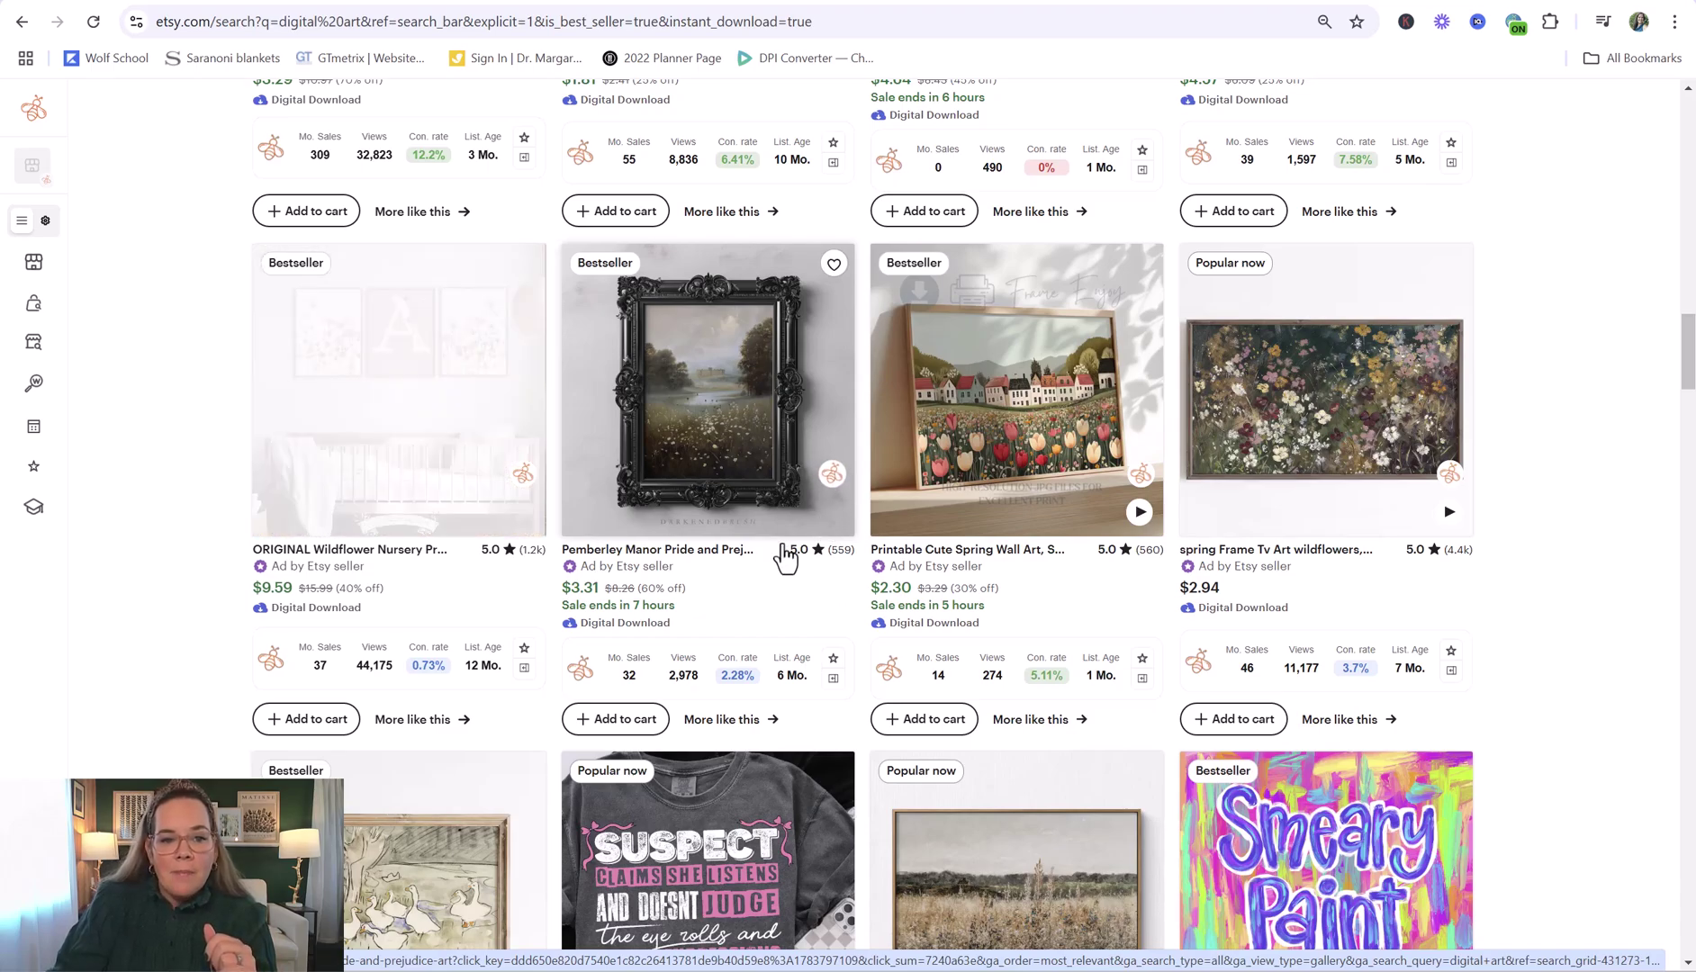
Step: Review the Pemberley Manor print's EverBee stats (27 sales, $216) and tags, then close them
click(832, 474)
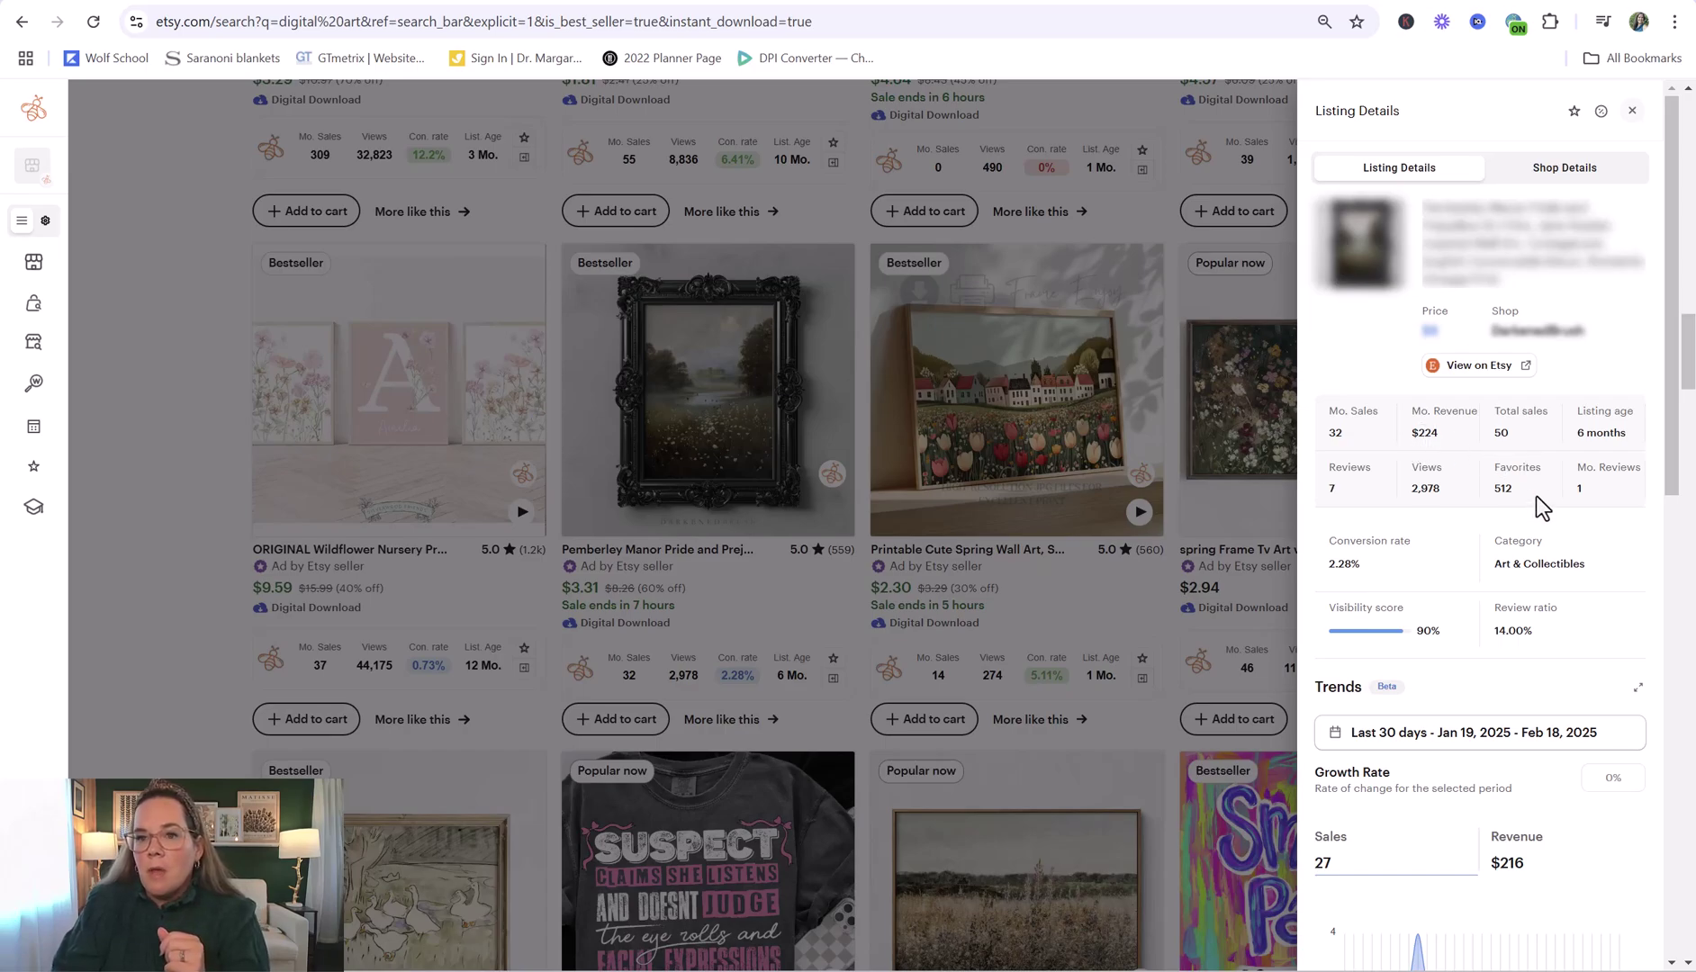
scroll(1536, 495, down, 7)
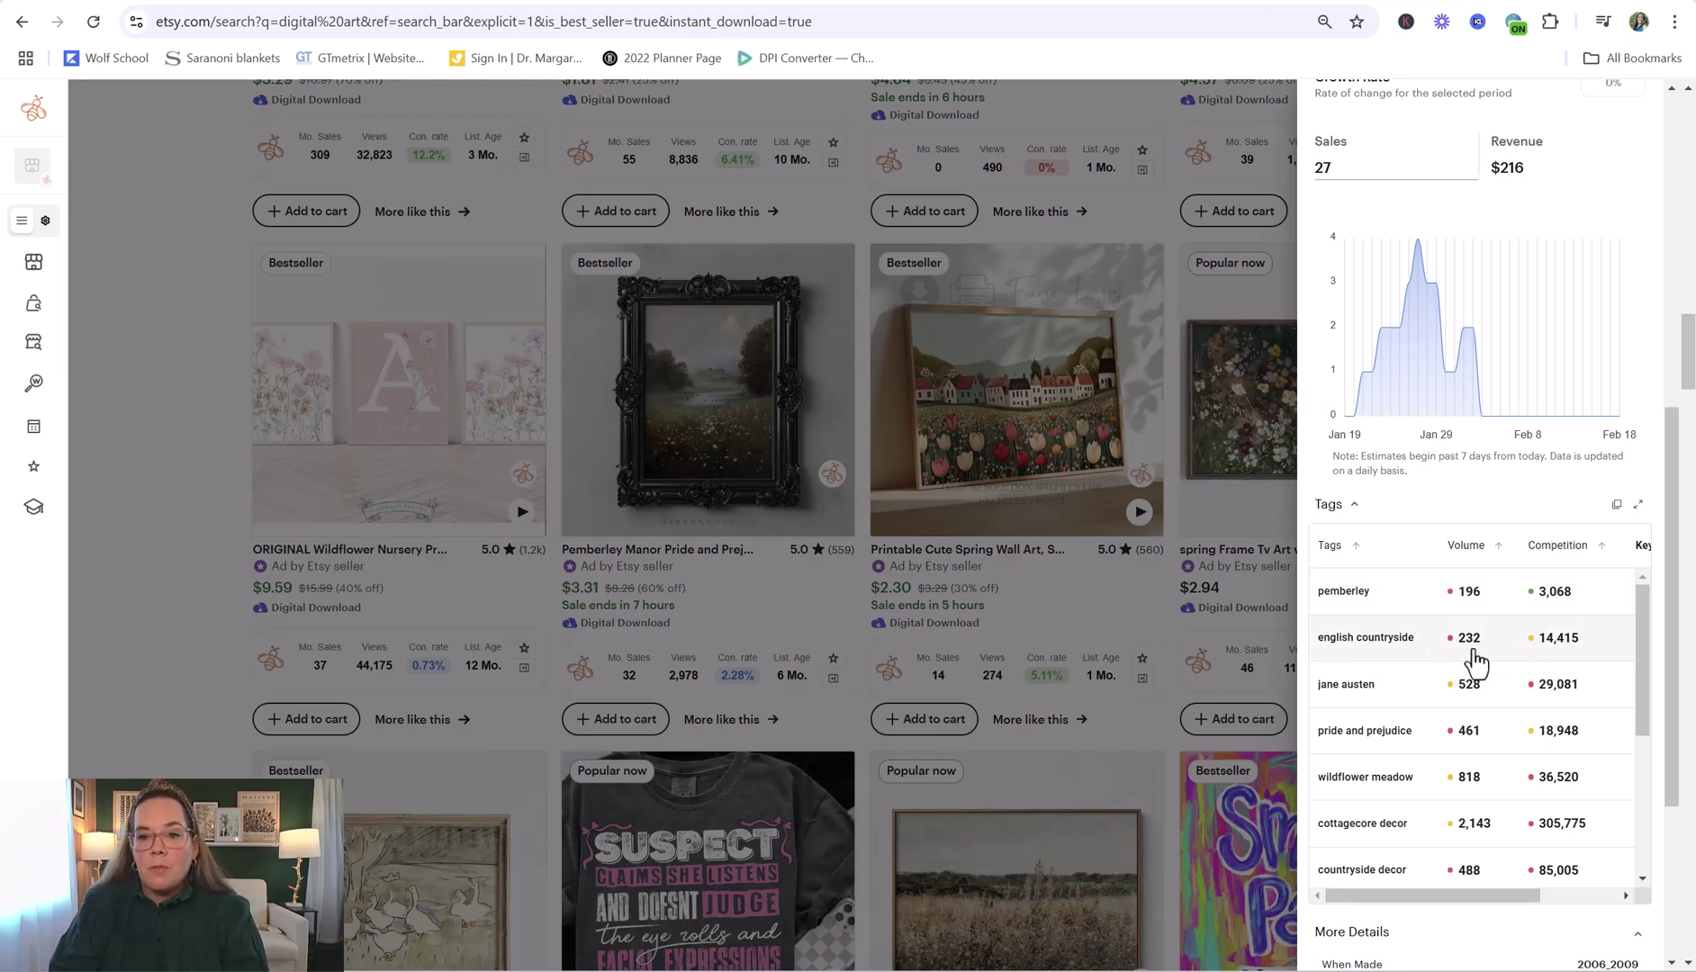
click(140, 616)
scroll(200, 624, up, 3)
Step: Replace 'digital art' in the Etsy search bar with 'invitation' and run the search
scroll(266, 619, up, 15)
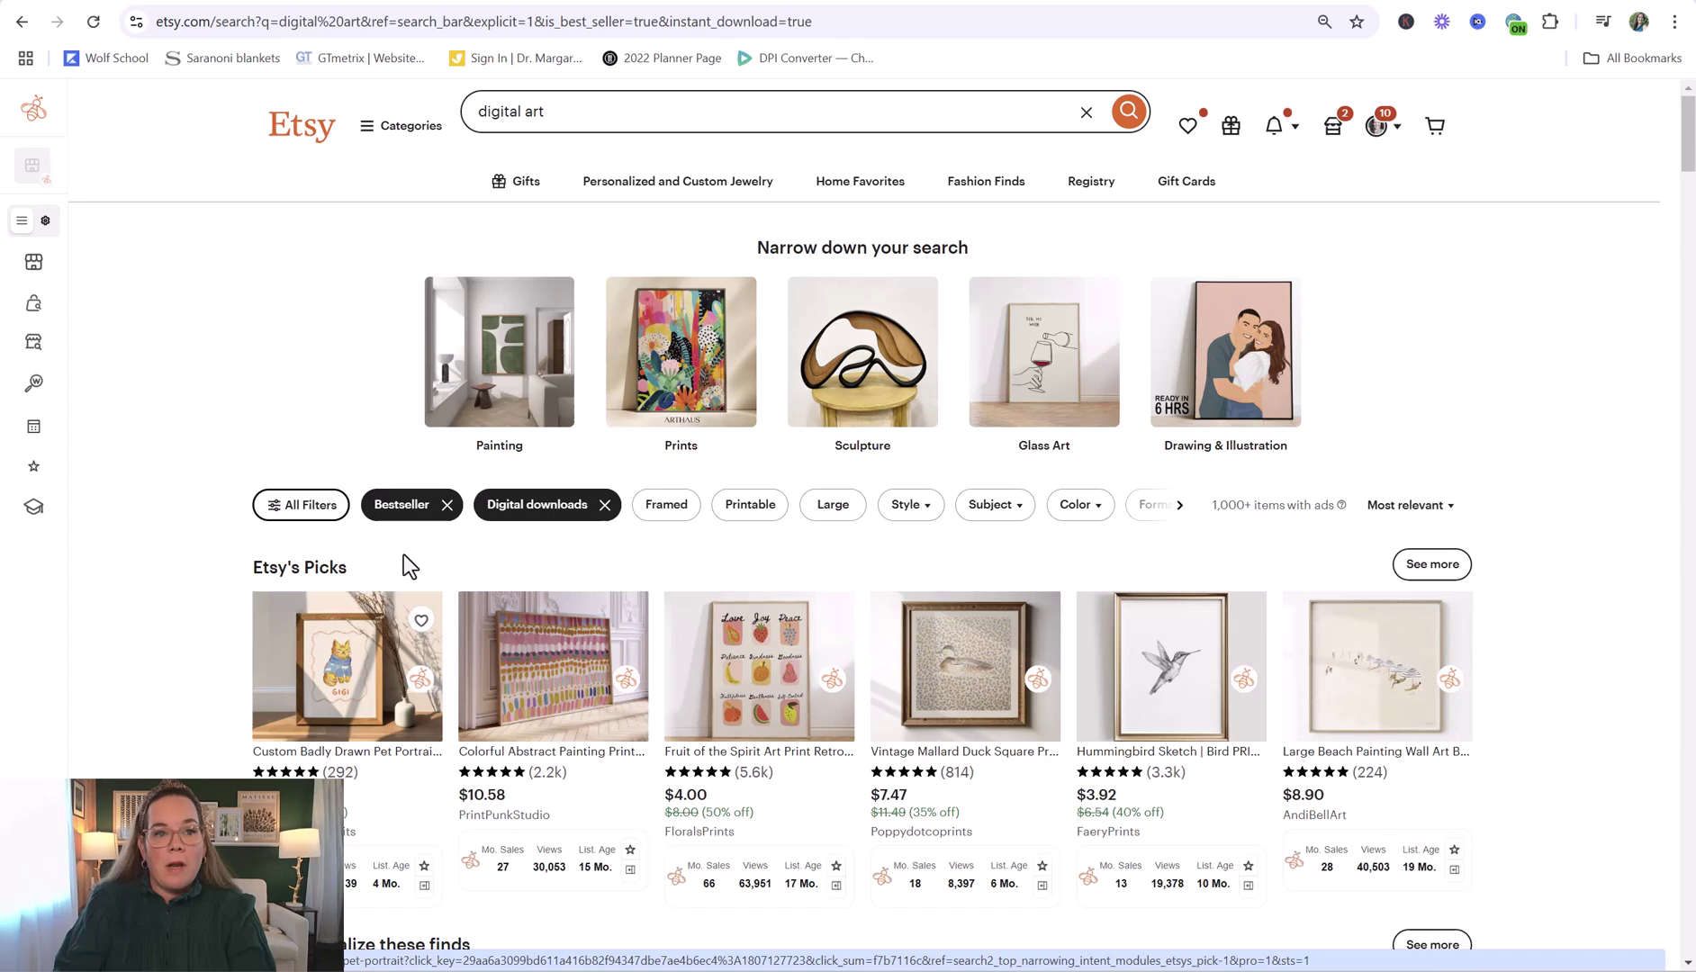
click(504, 111)
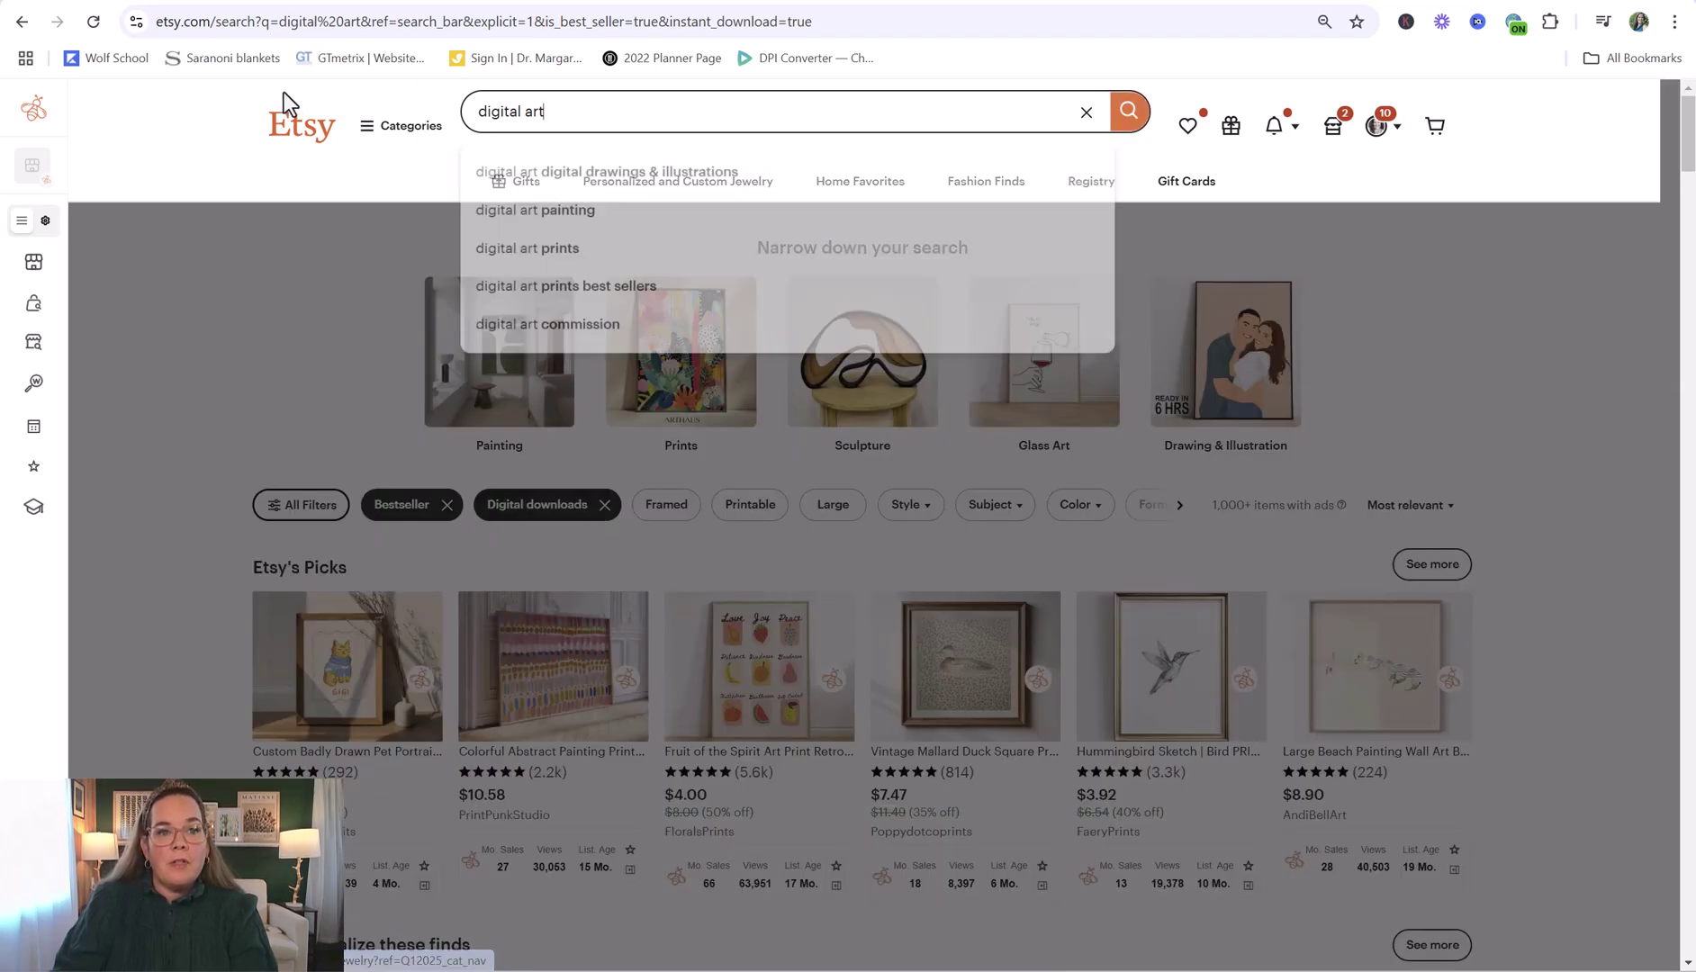
text(i)
key(BackSpace)
text(invitsy)
key(BackSpace)
key(BackSpace)
text(ation)
key(Return)
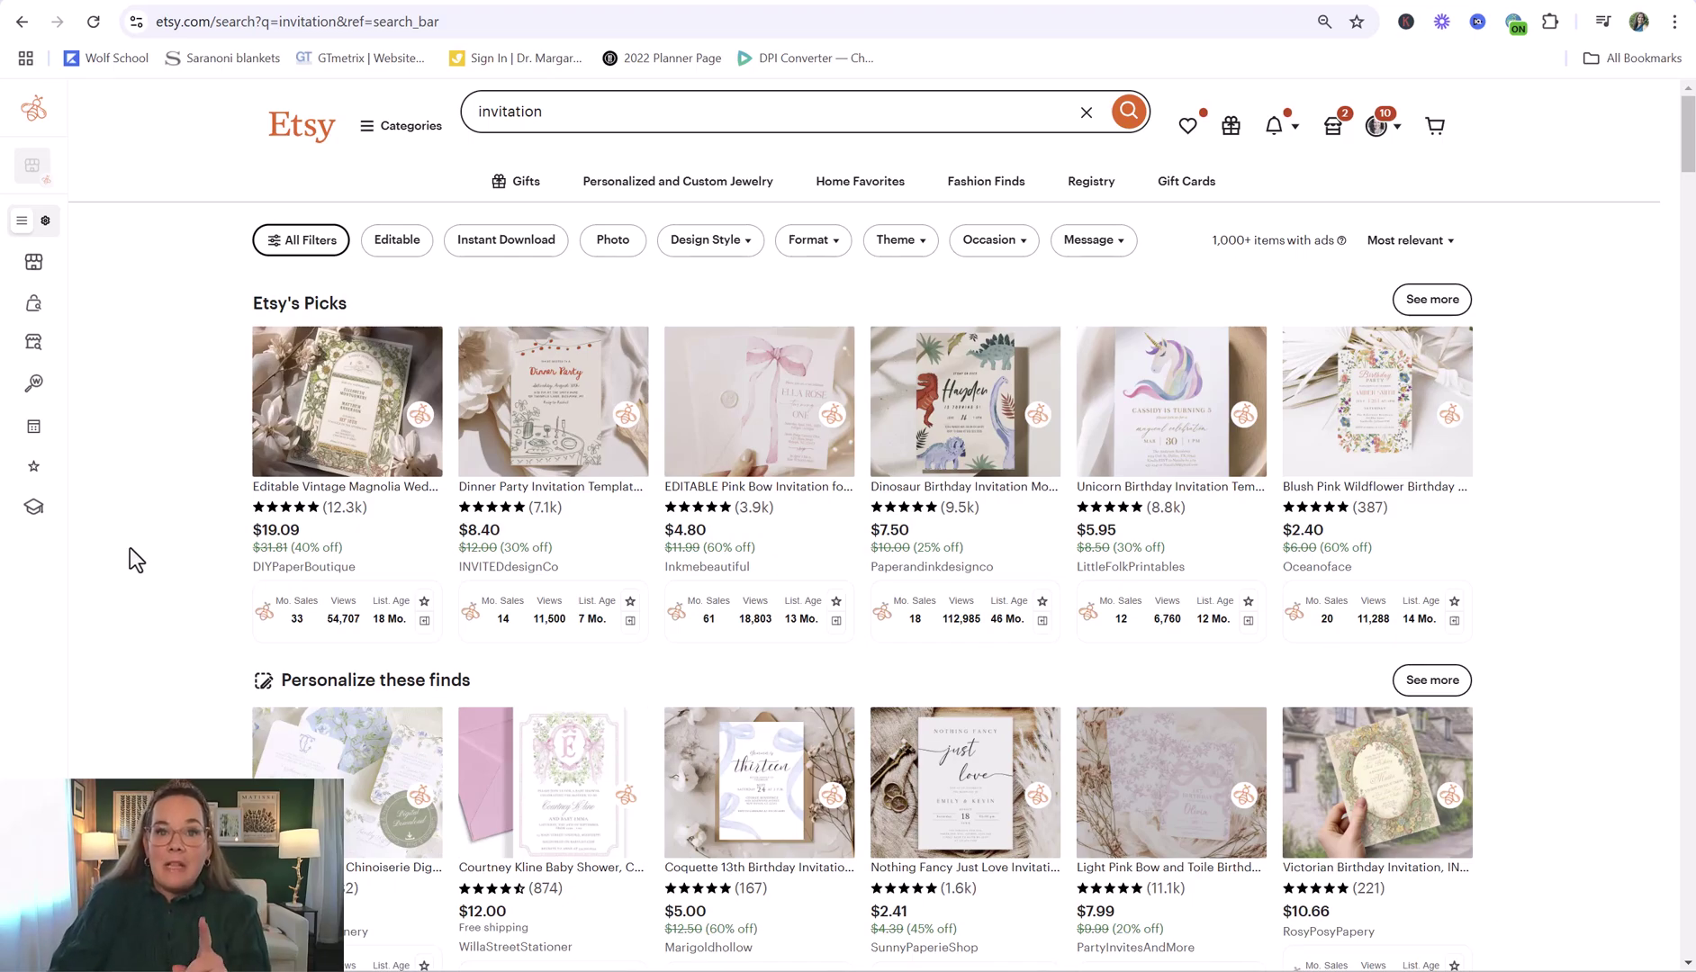
Step: Filter the invitation results to Star Seller shops and Digital downloads
scroll(200, 576, down, 5)
scroll(199, 574, up, 5)
click(310, 232)
scroll(162, 522, down, 5)
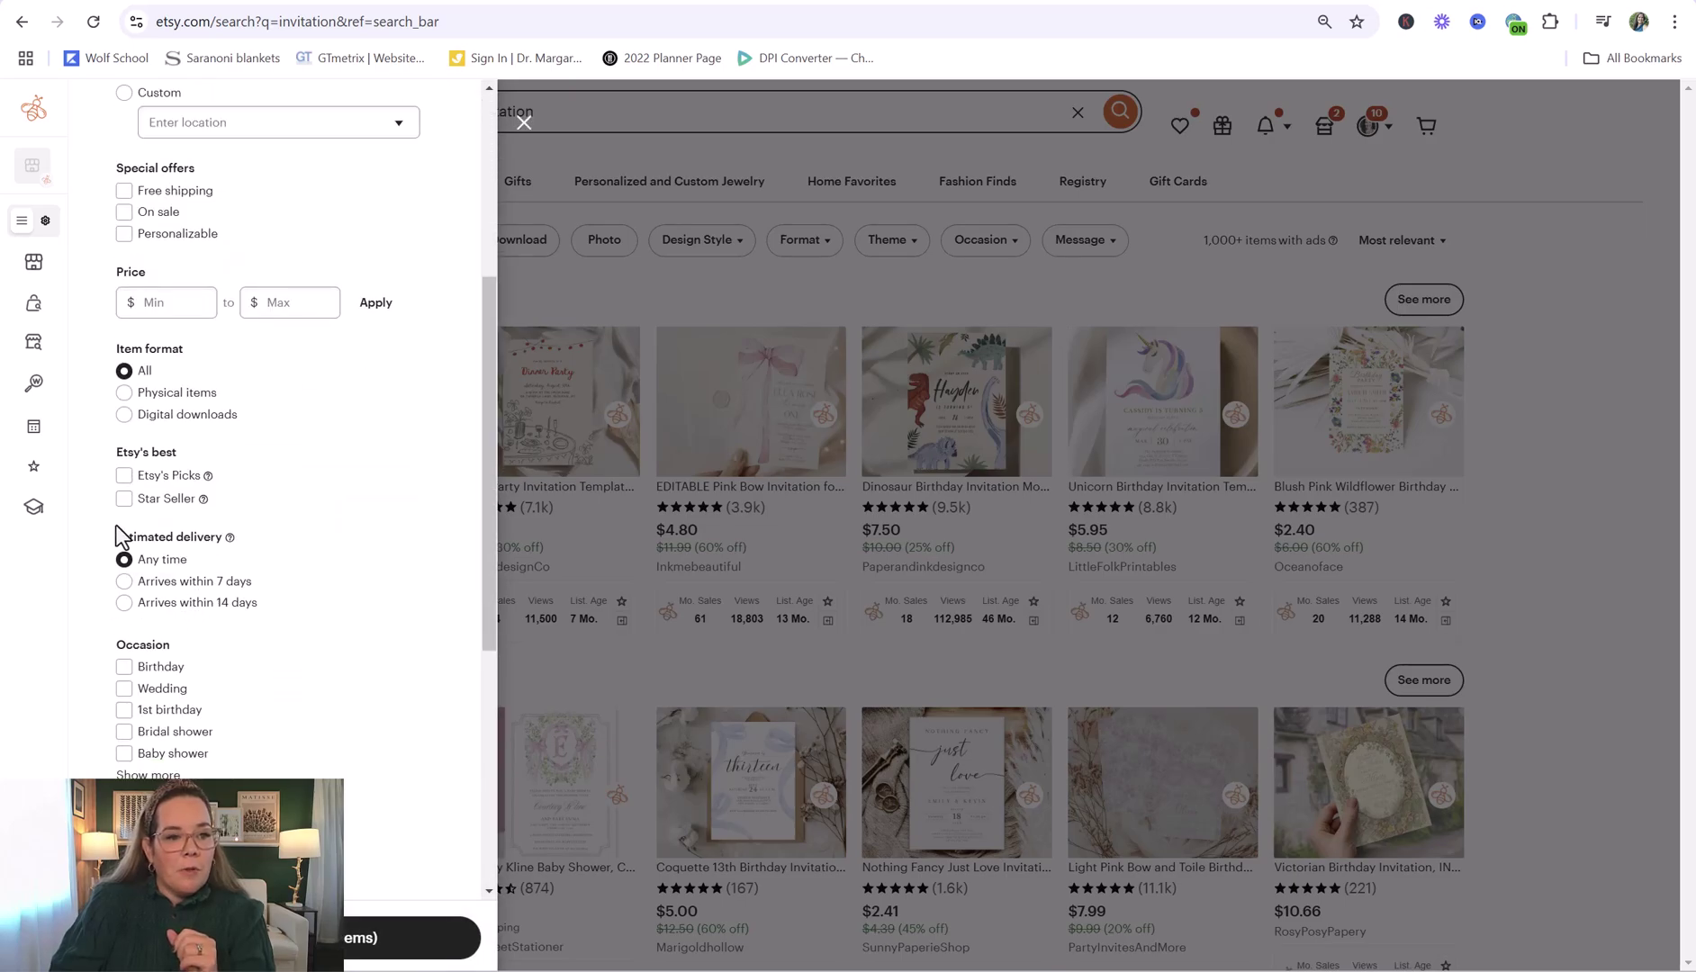
click(124, 498)
click(124, 415)
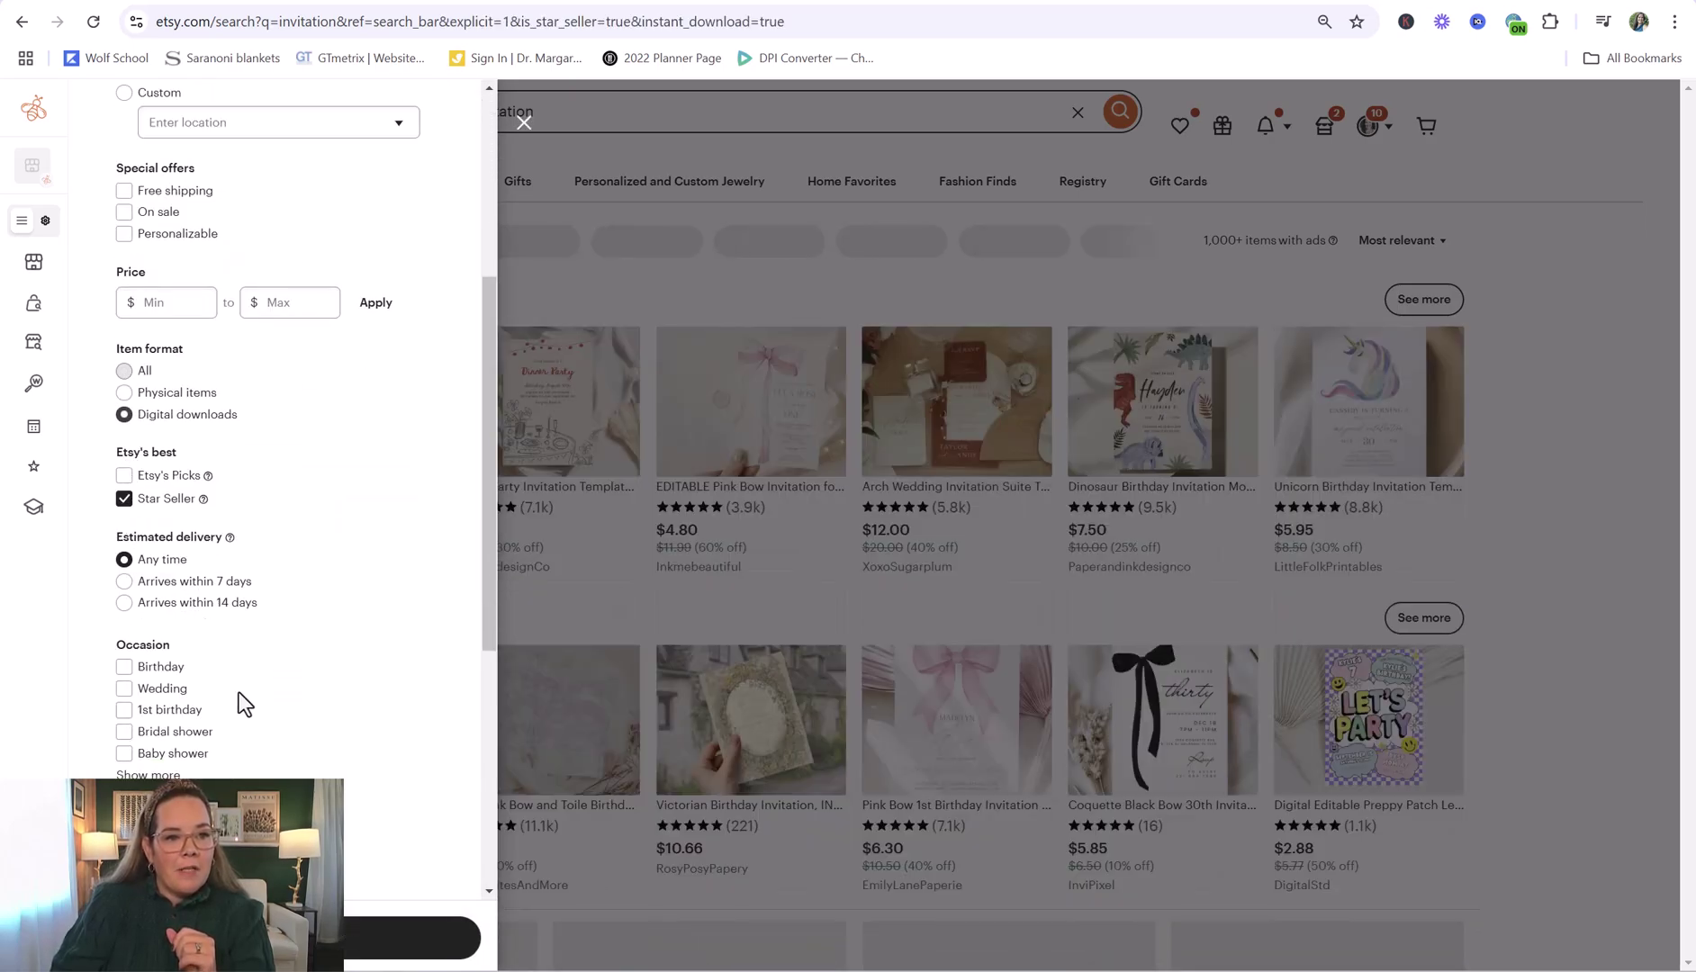
click(414, 938)
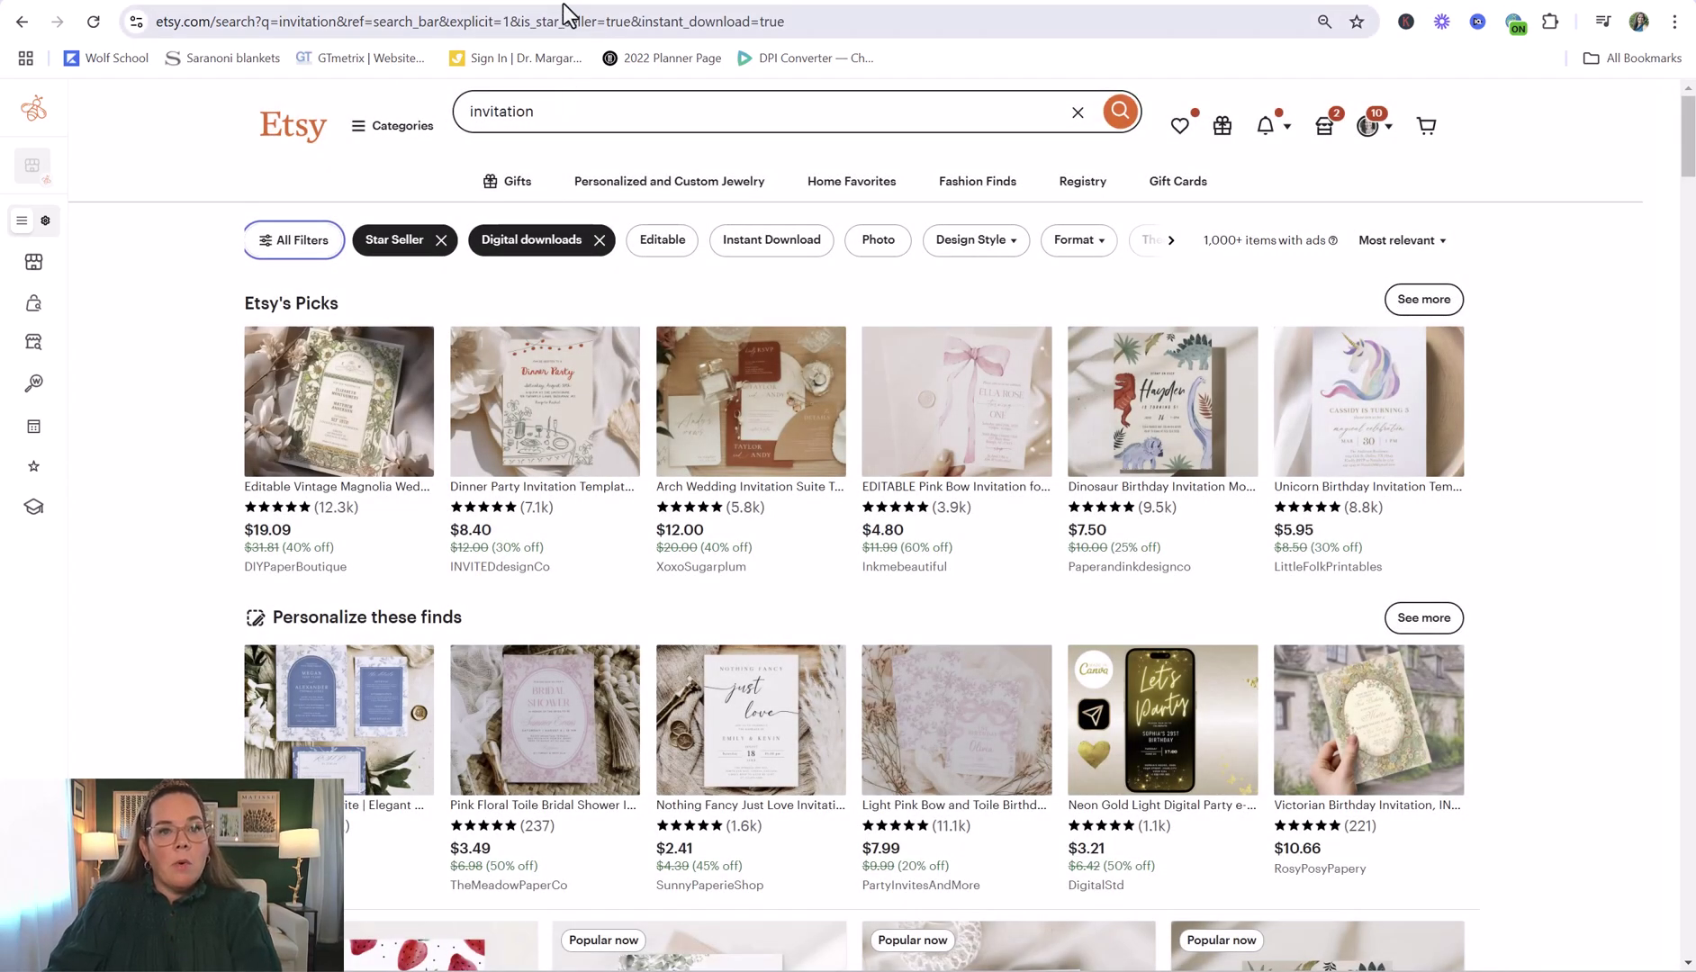
Step: Change is_star_seller to is_best_seller in the page URL and reload the results
double_click(540, 21)
text(b)
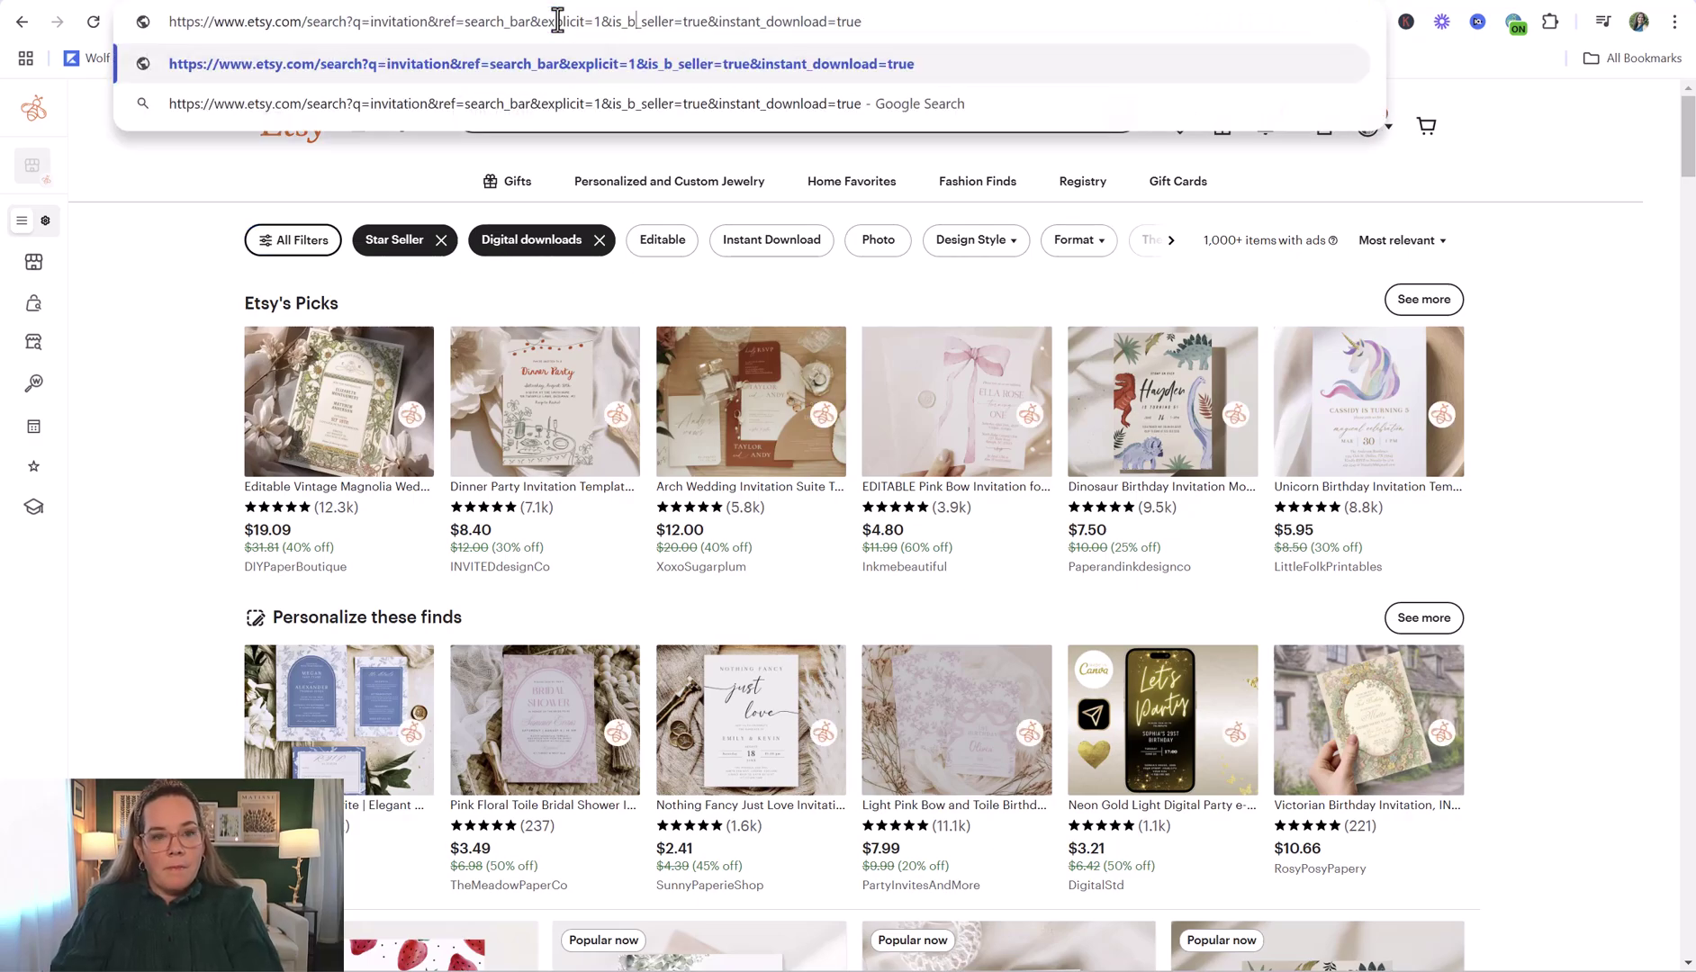
text(rst)
key(BackSpace)
key(BackSpace)
key(BackSpace)
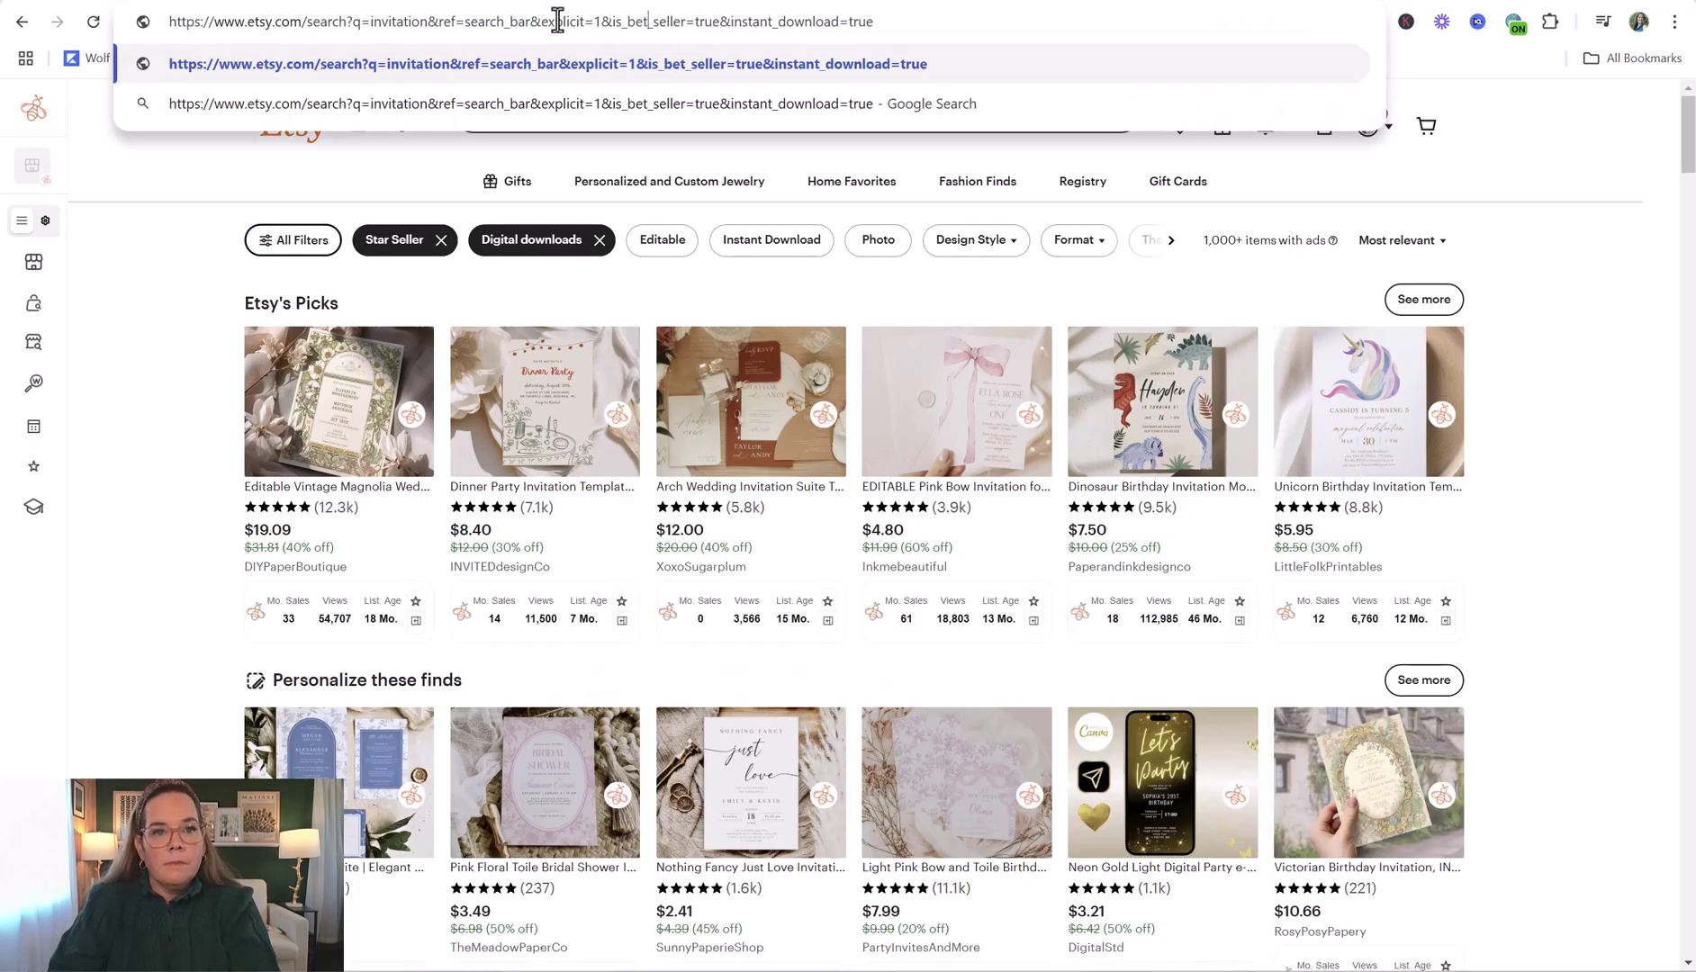
text(est)
key(Return)
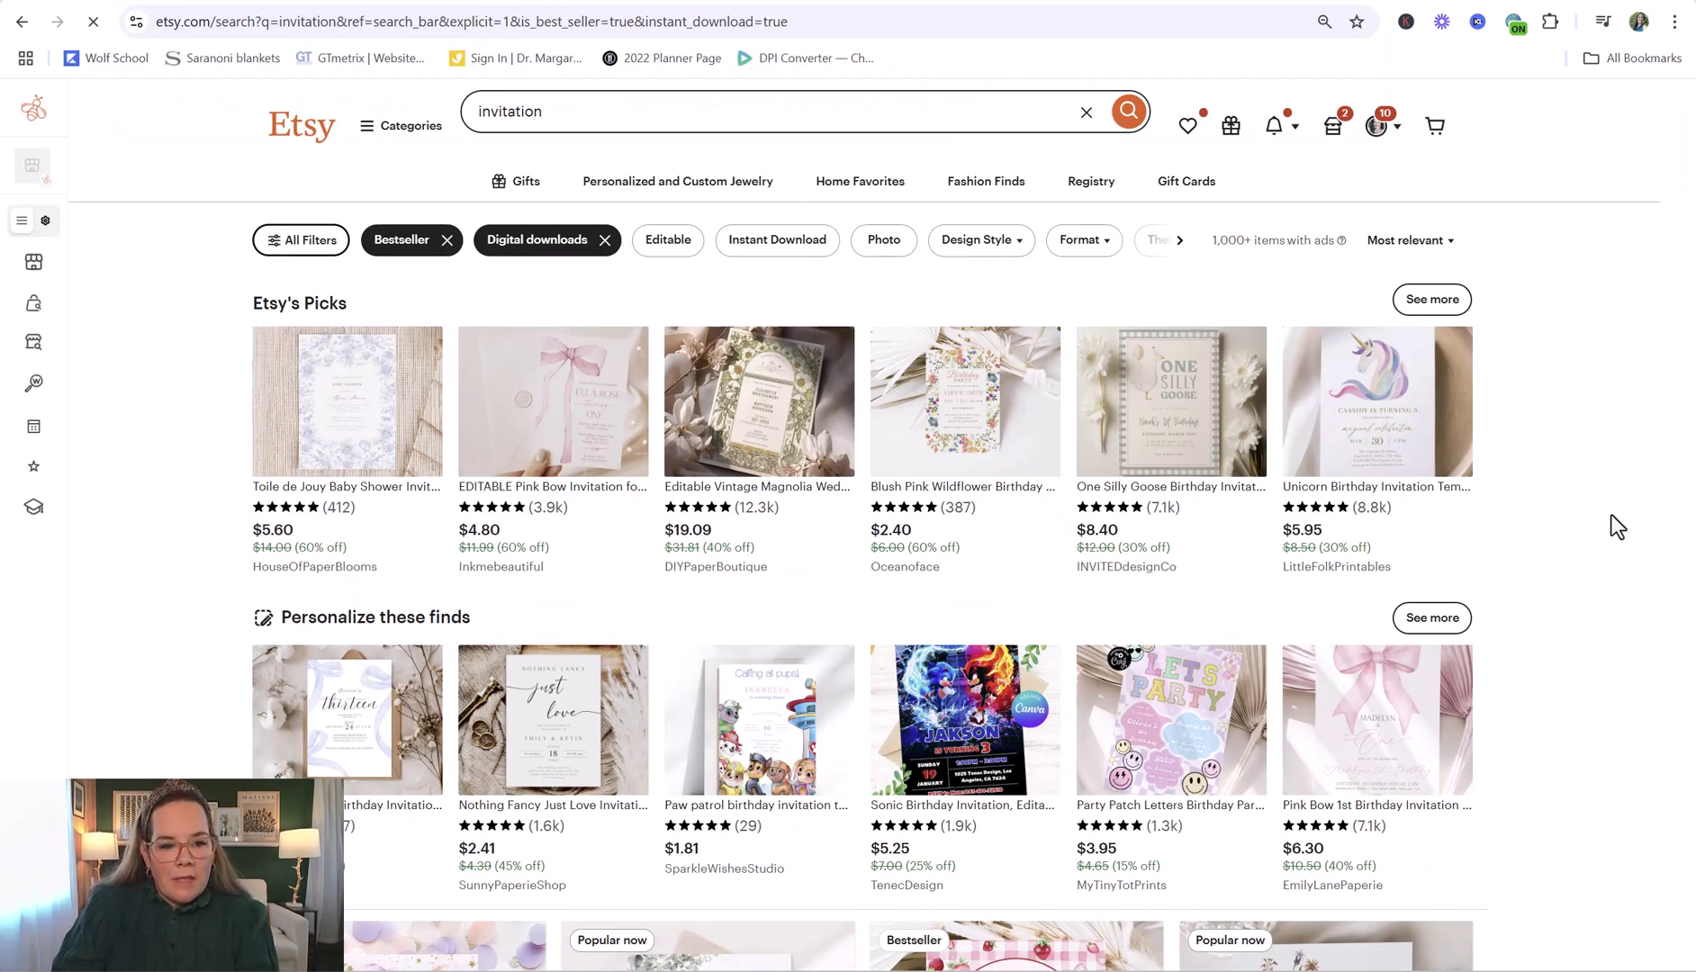
Step: Open EverBee details for the Digital Editable Preppy Patch Letter invitation: 46 sales, $391 revenue
scroll(1573, 630, down, 5)
scroll(1573, 634, down, 1)
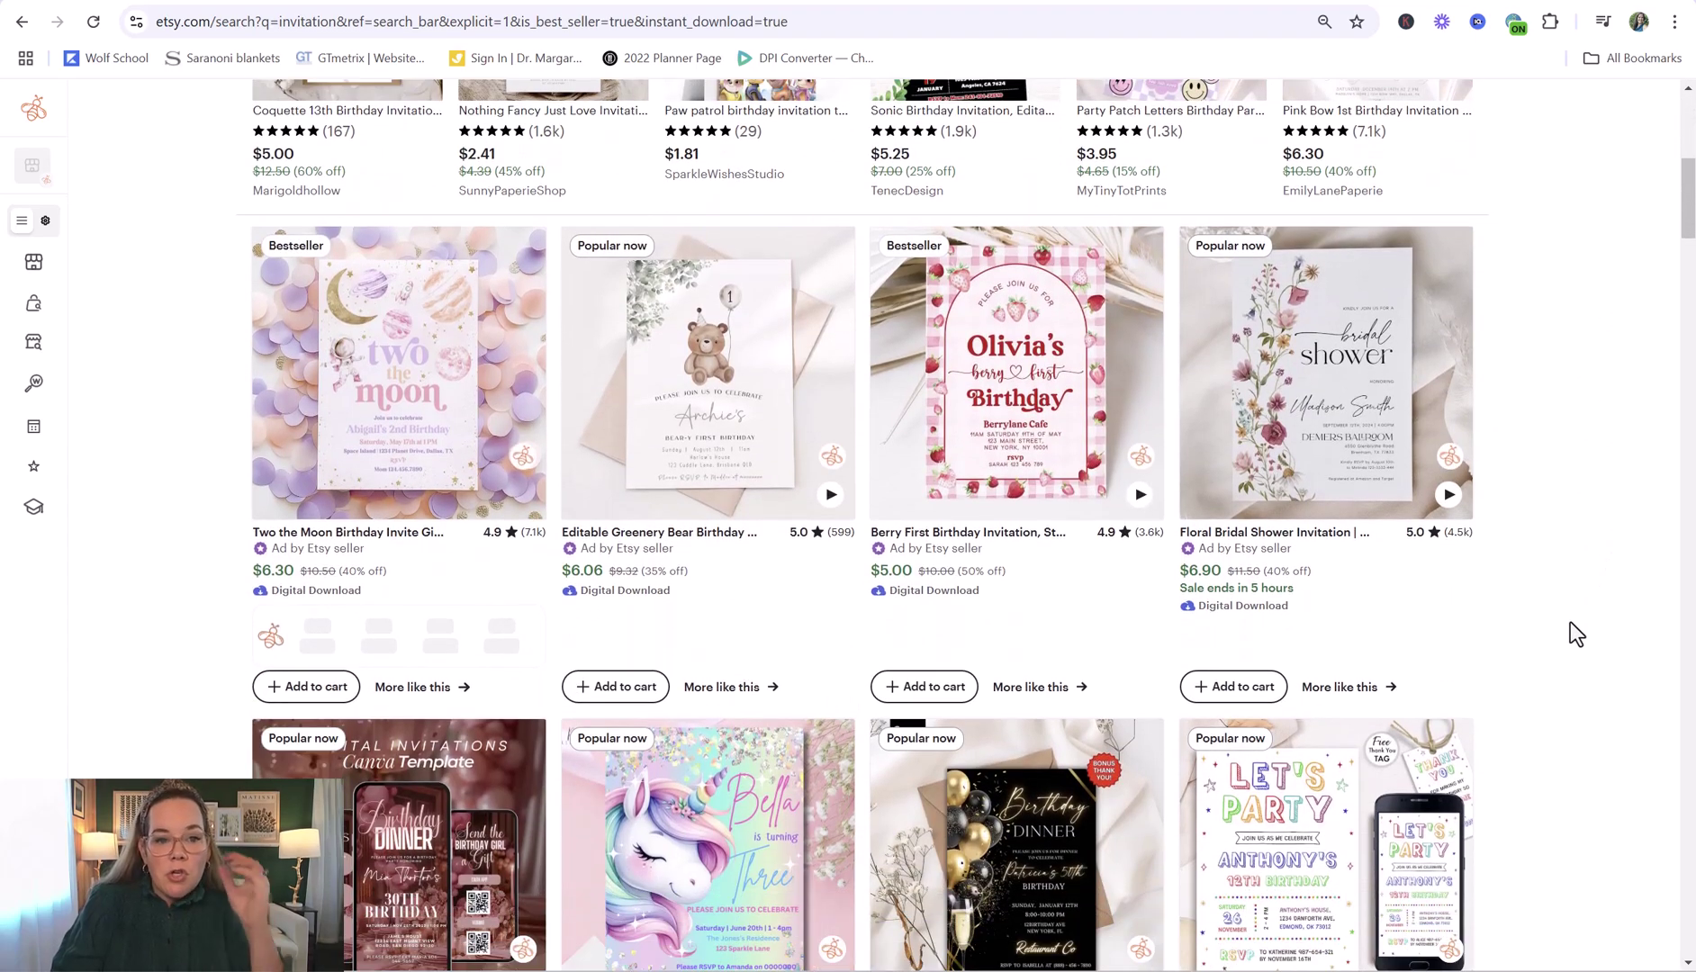
scroll(1569, 621, down, 1)
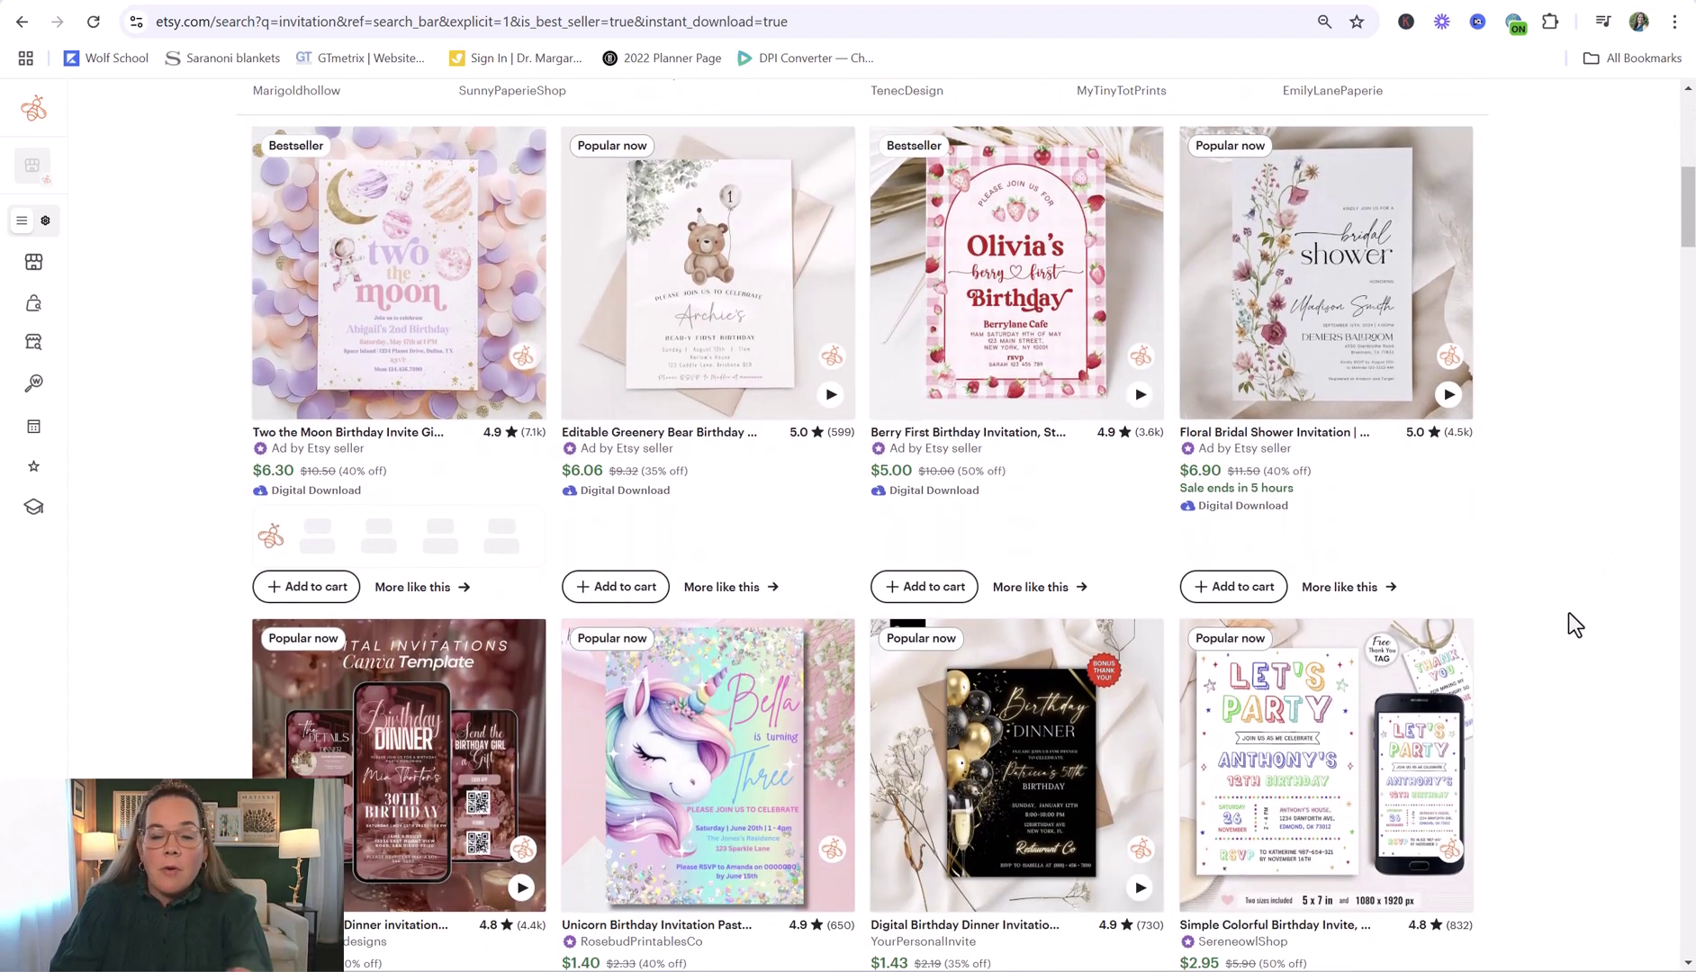
scroll(1384, 521, down, 2)
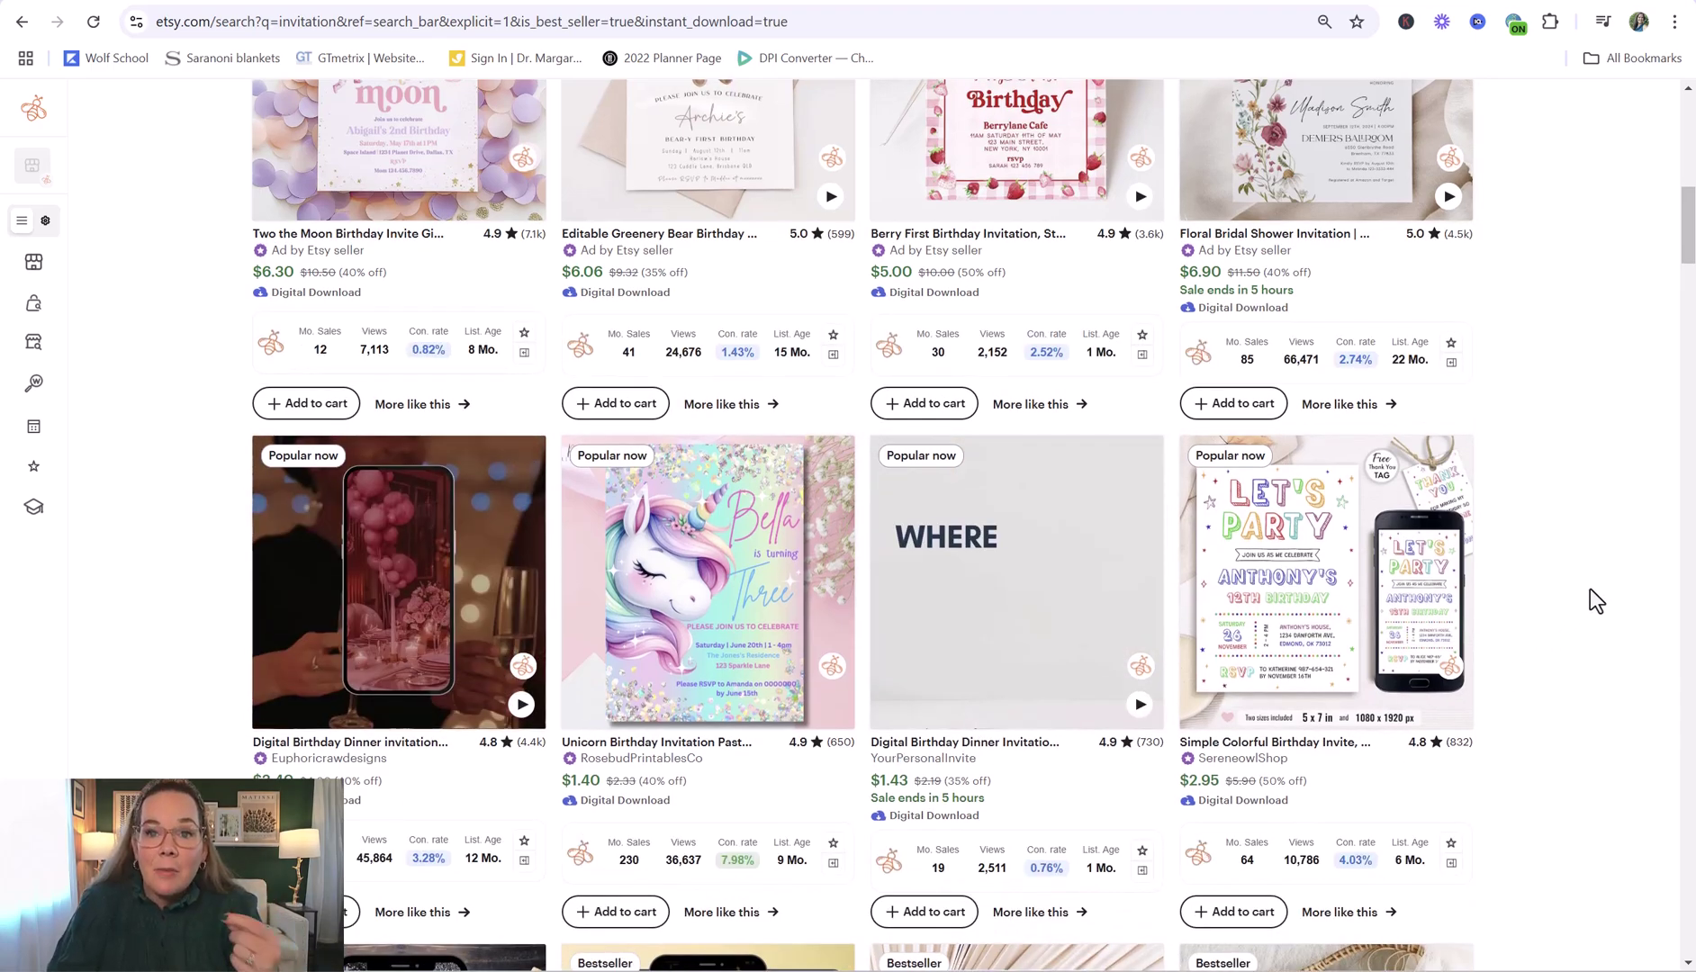
scroll(1593, 584, down, 5)
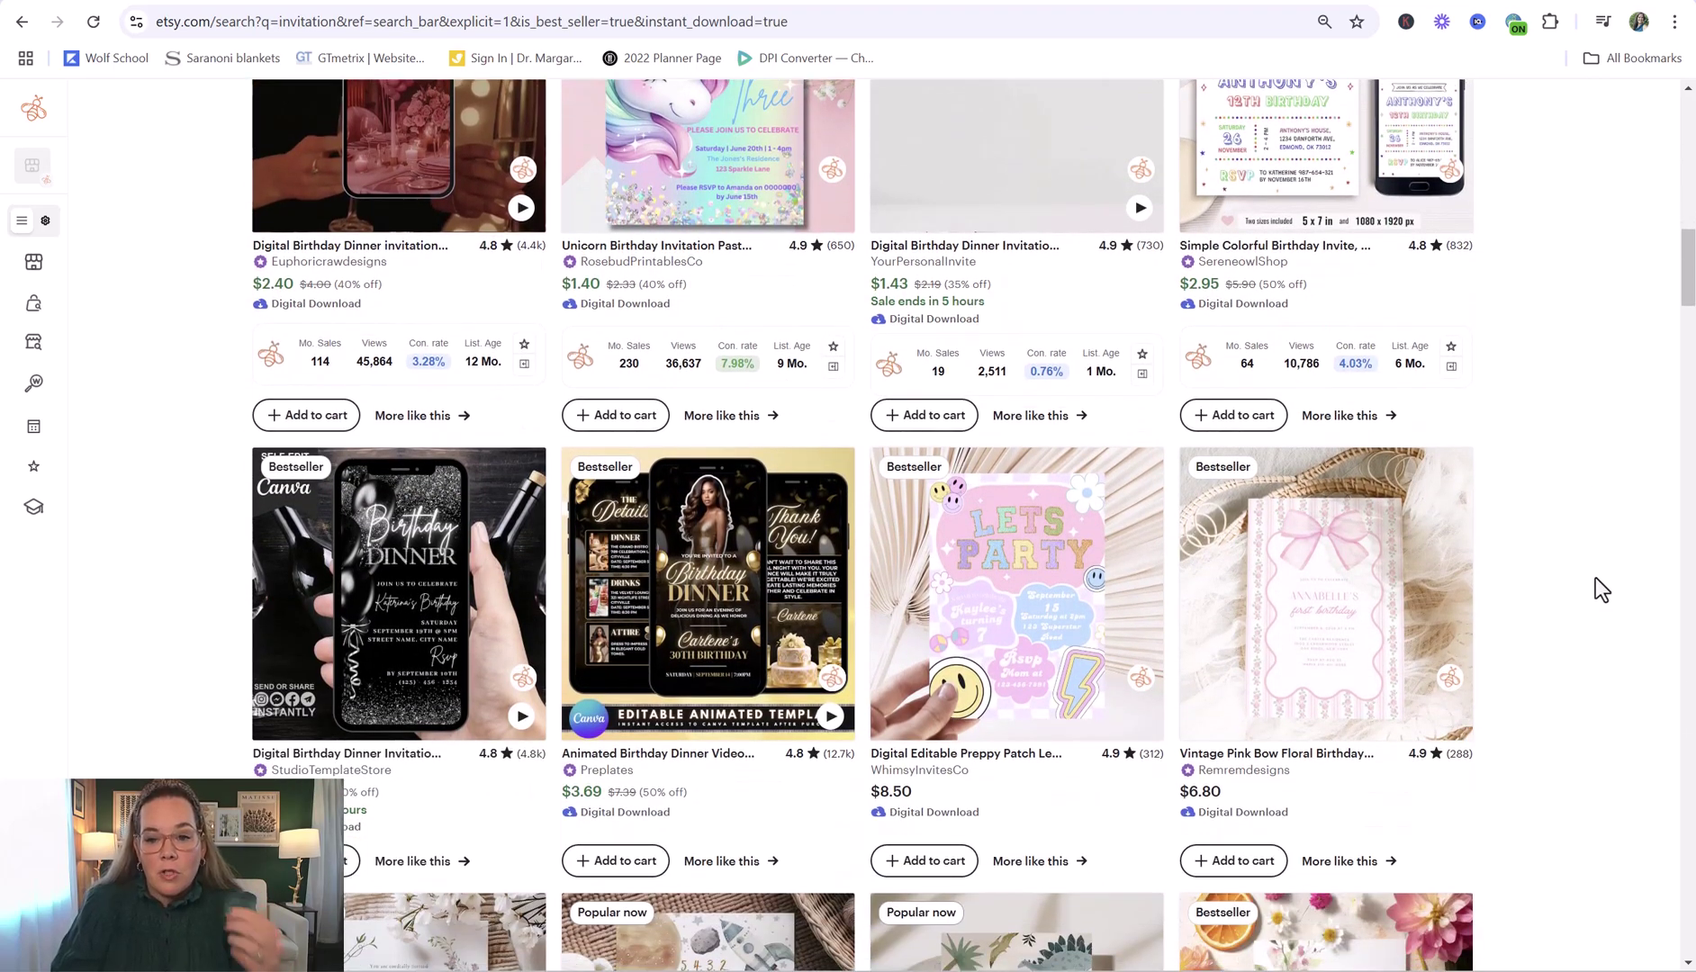
scroll(1606, 590, down, 2)
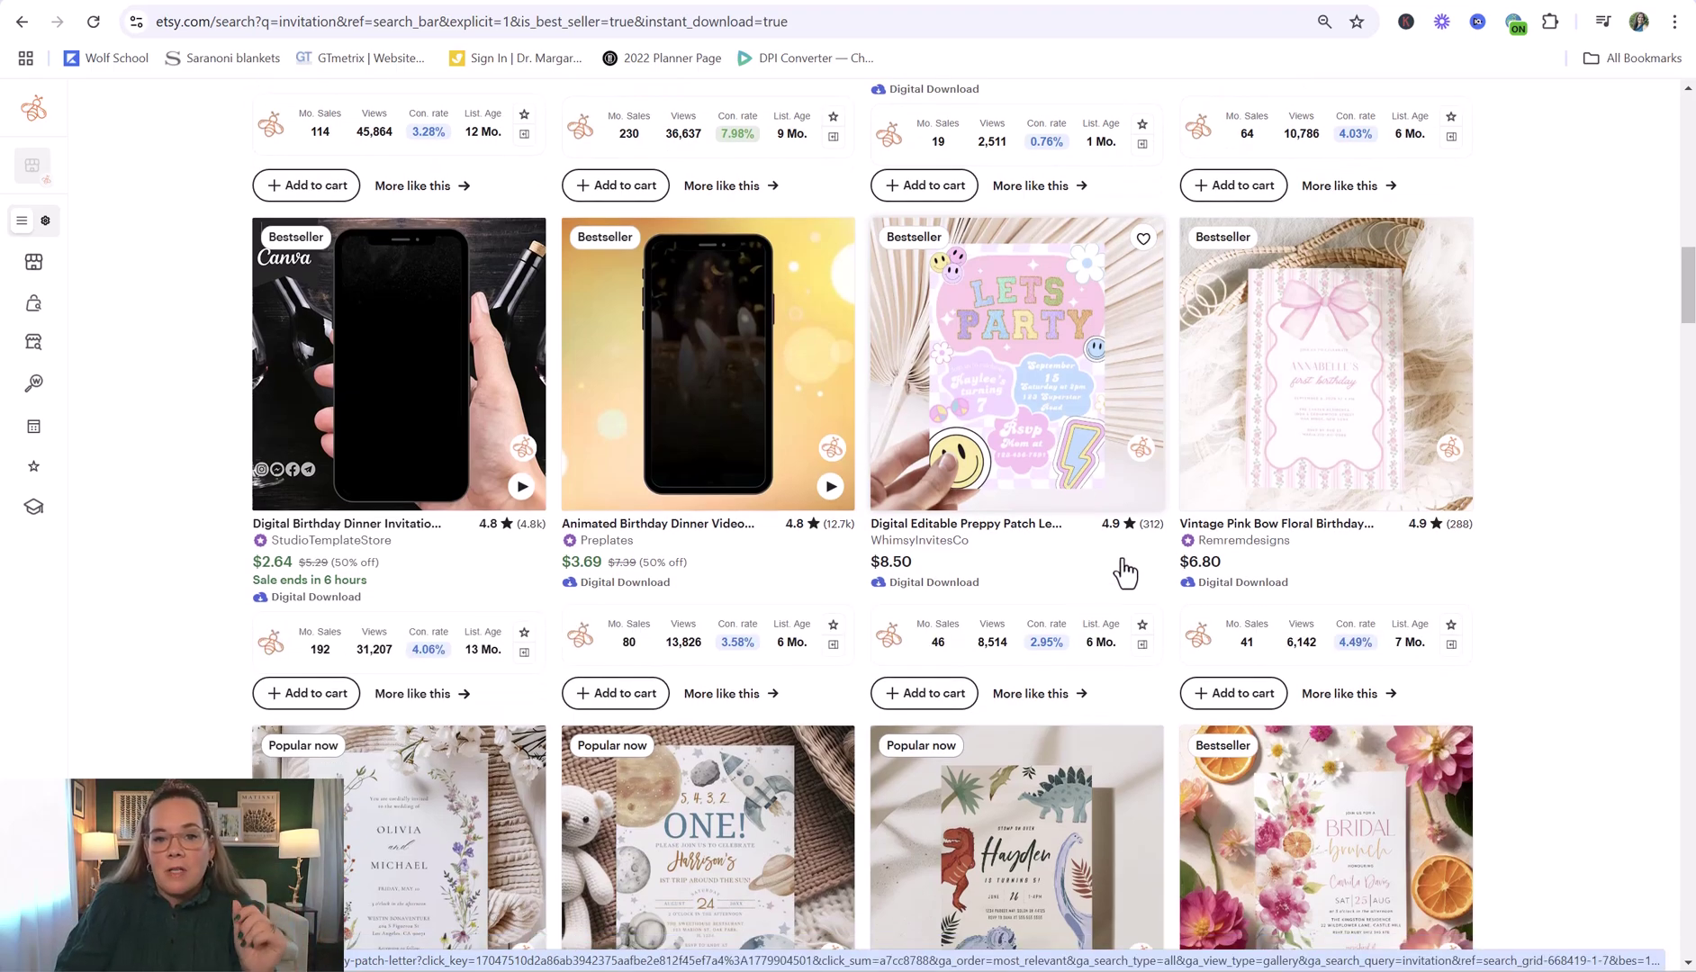
click(1140, 448)
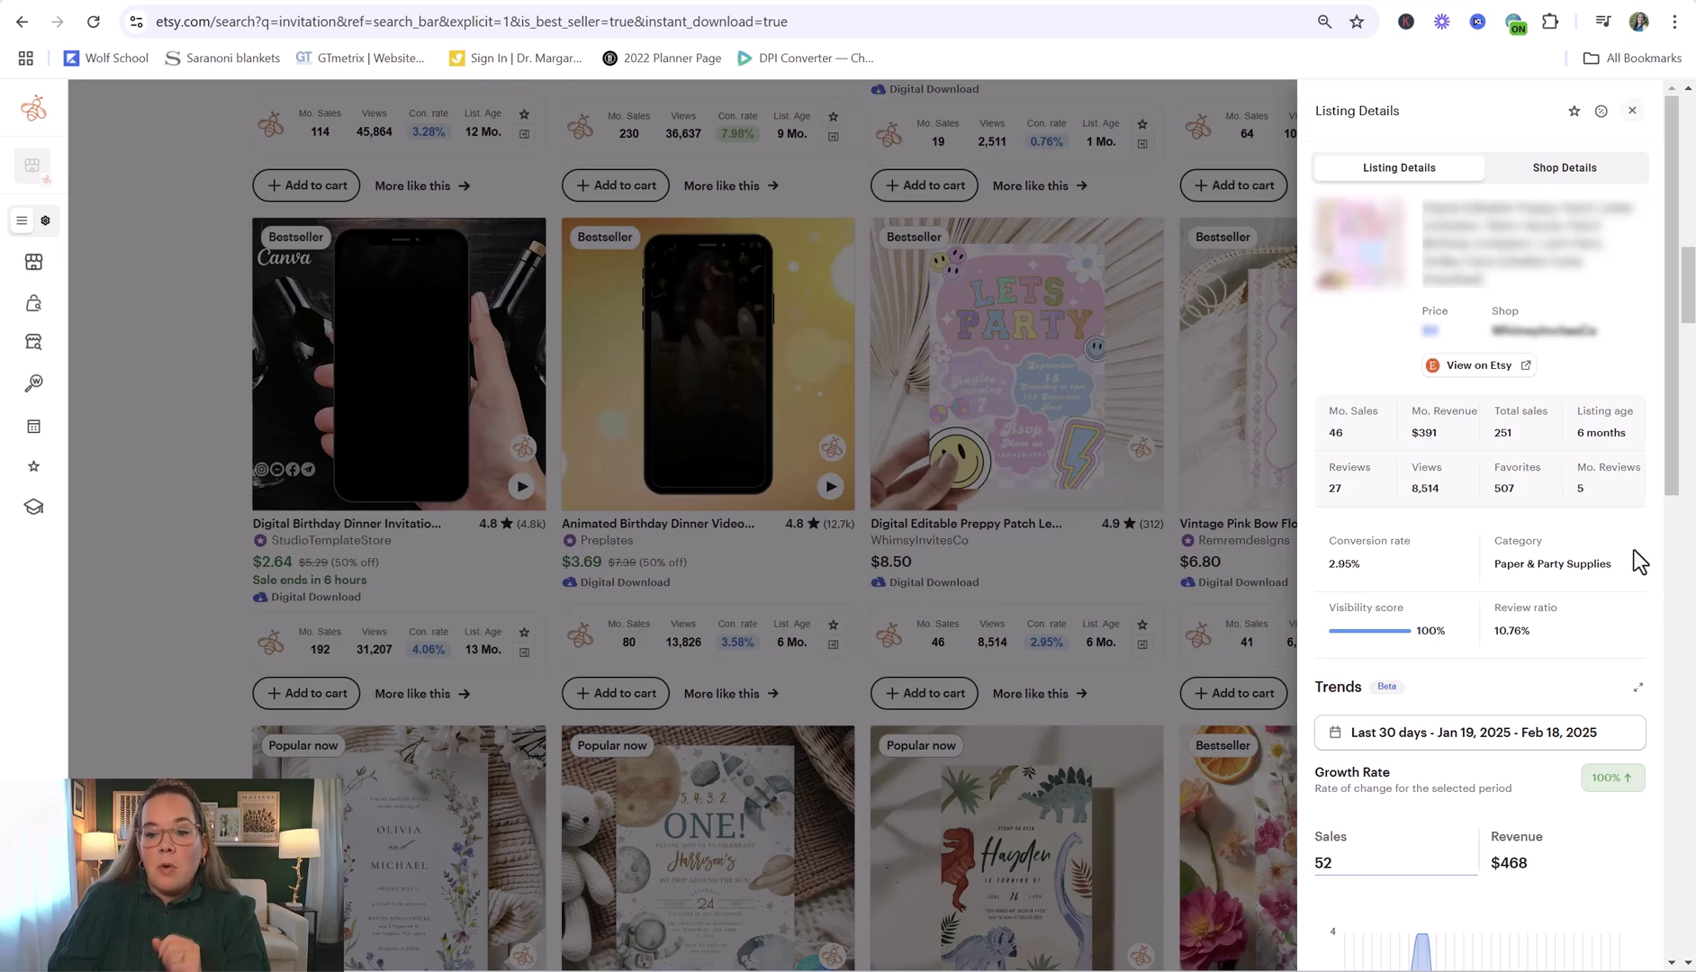
Step: Sort the Preppy Patch invitation's EverBee tags by ascending competition, led by varsity patch bday (38)
scroll(1634, 559, down, 9)
click(1601, 444)
click(1599, 446)
scroll(1631, 540, down, 1)
scroll(1631, 545, up, 1)
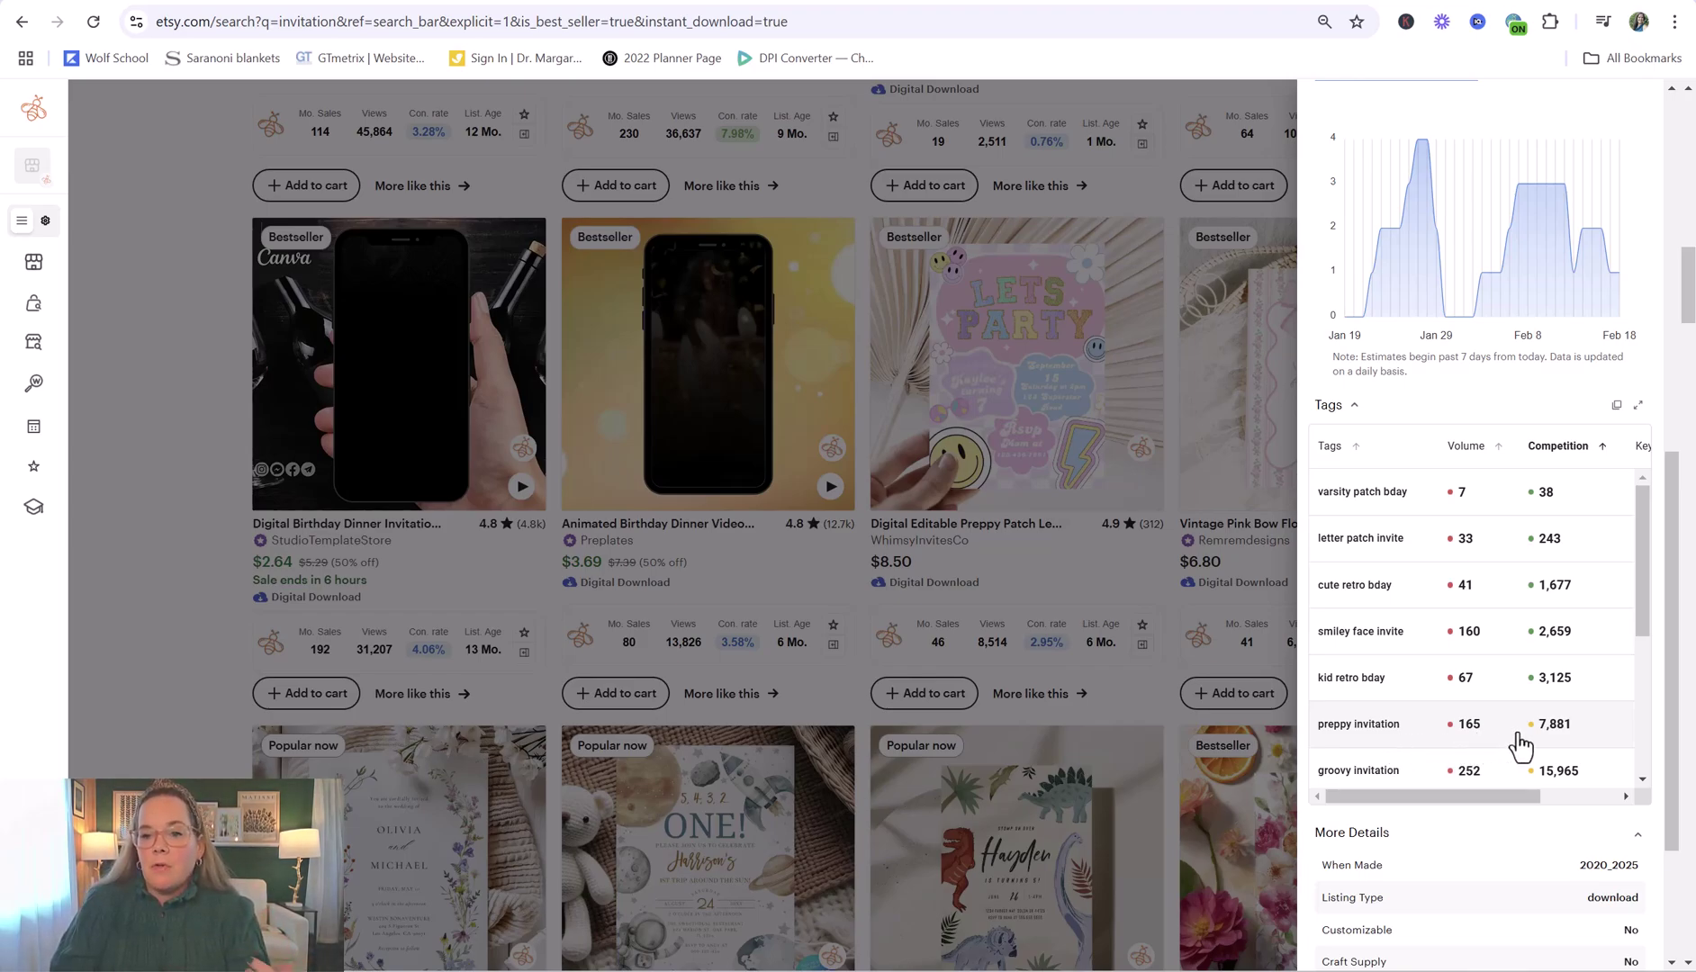
scroll(1558, 720, down, 1)
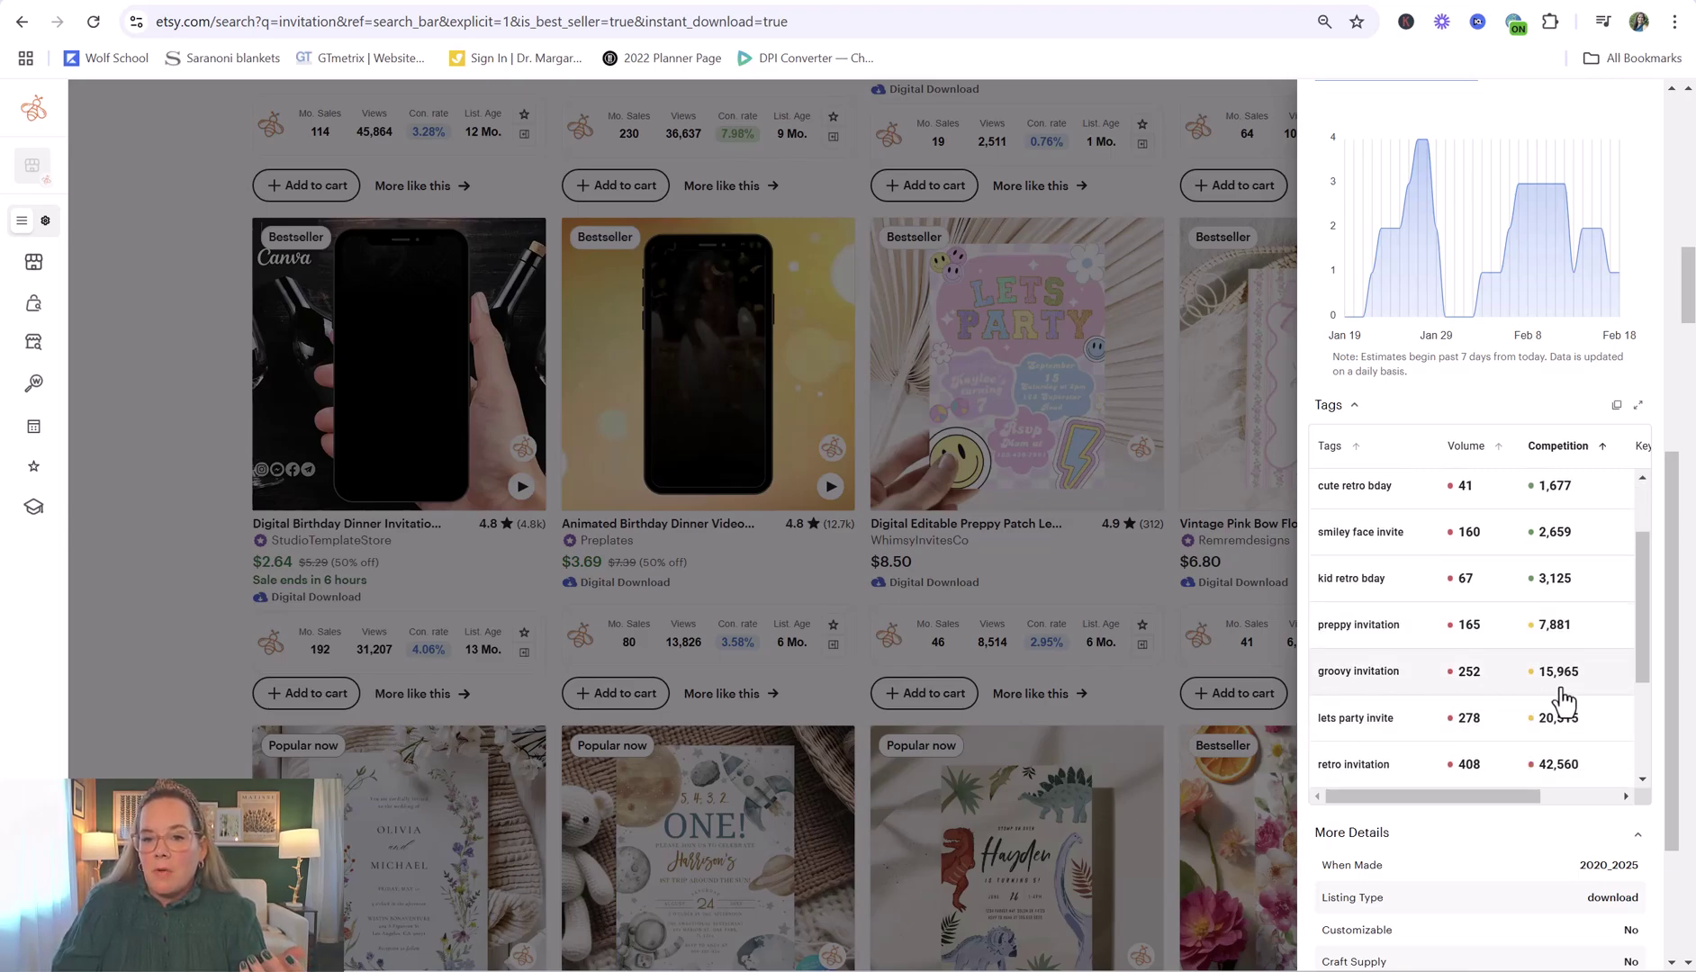
scroll(1562, 698, up, 1)
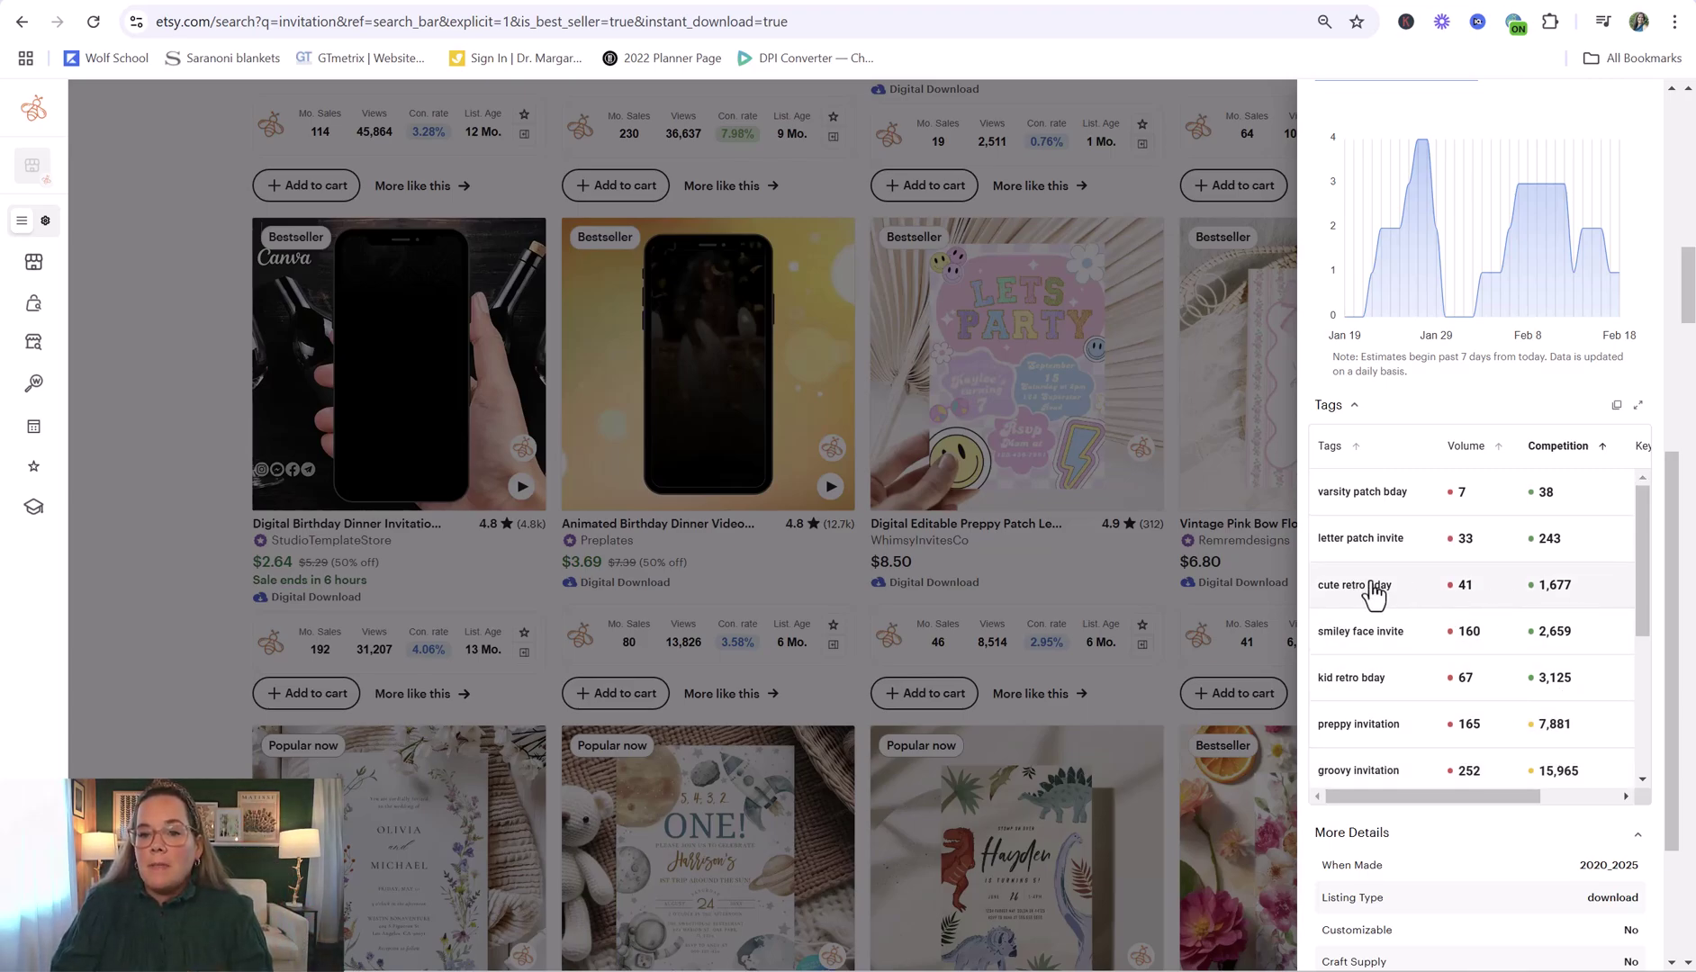
scroll(1534, 596, down, 1)
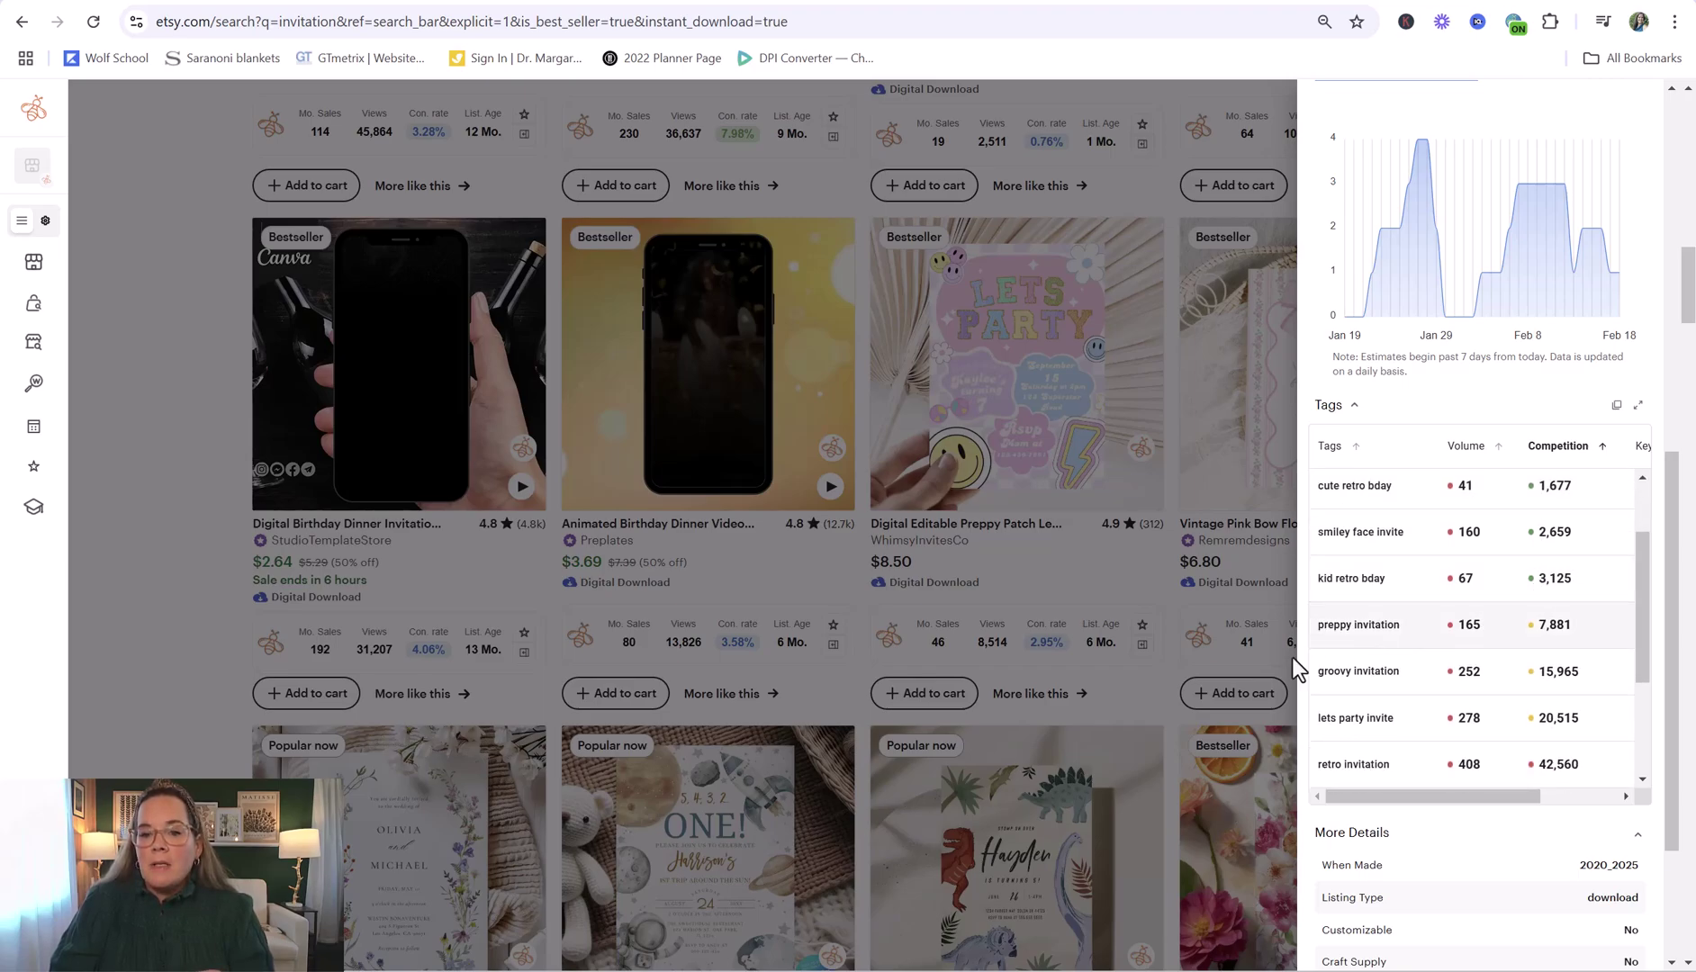
scroll(1534, 693, down, 2)
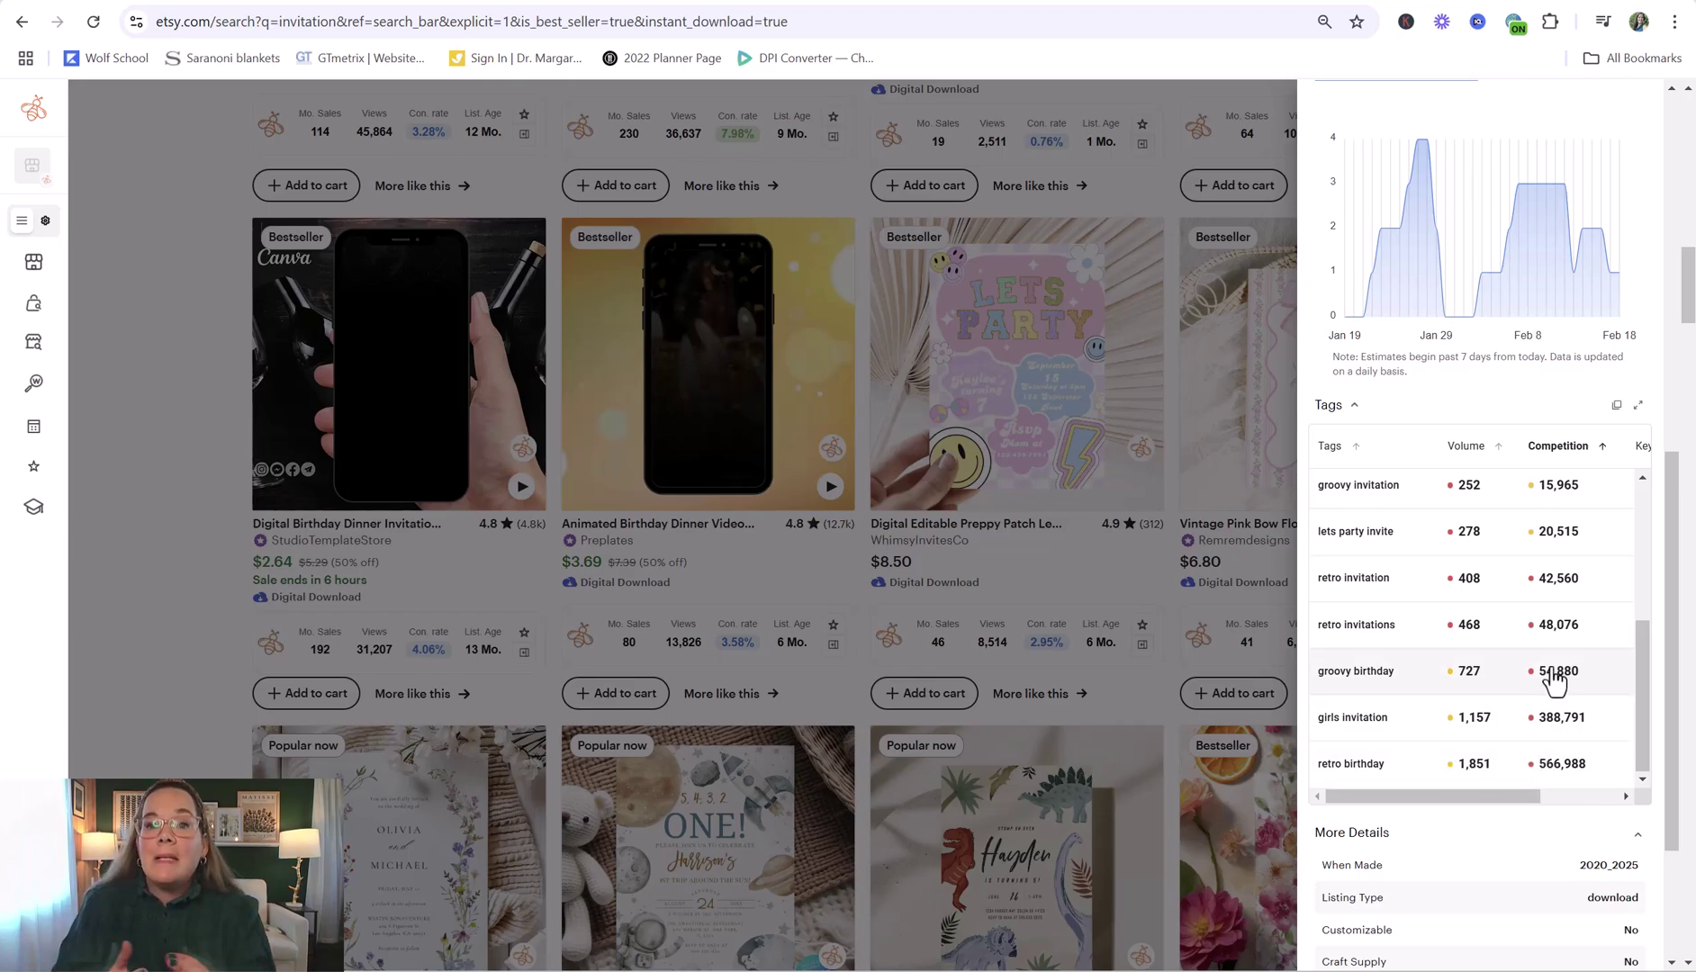
scroll(1555, 681, up, 3)
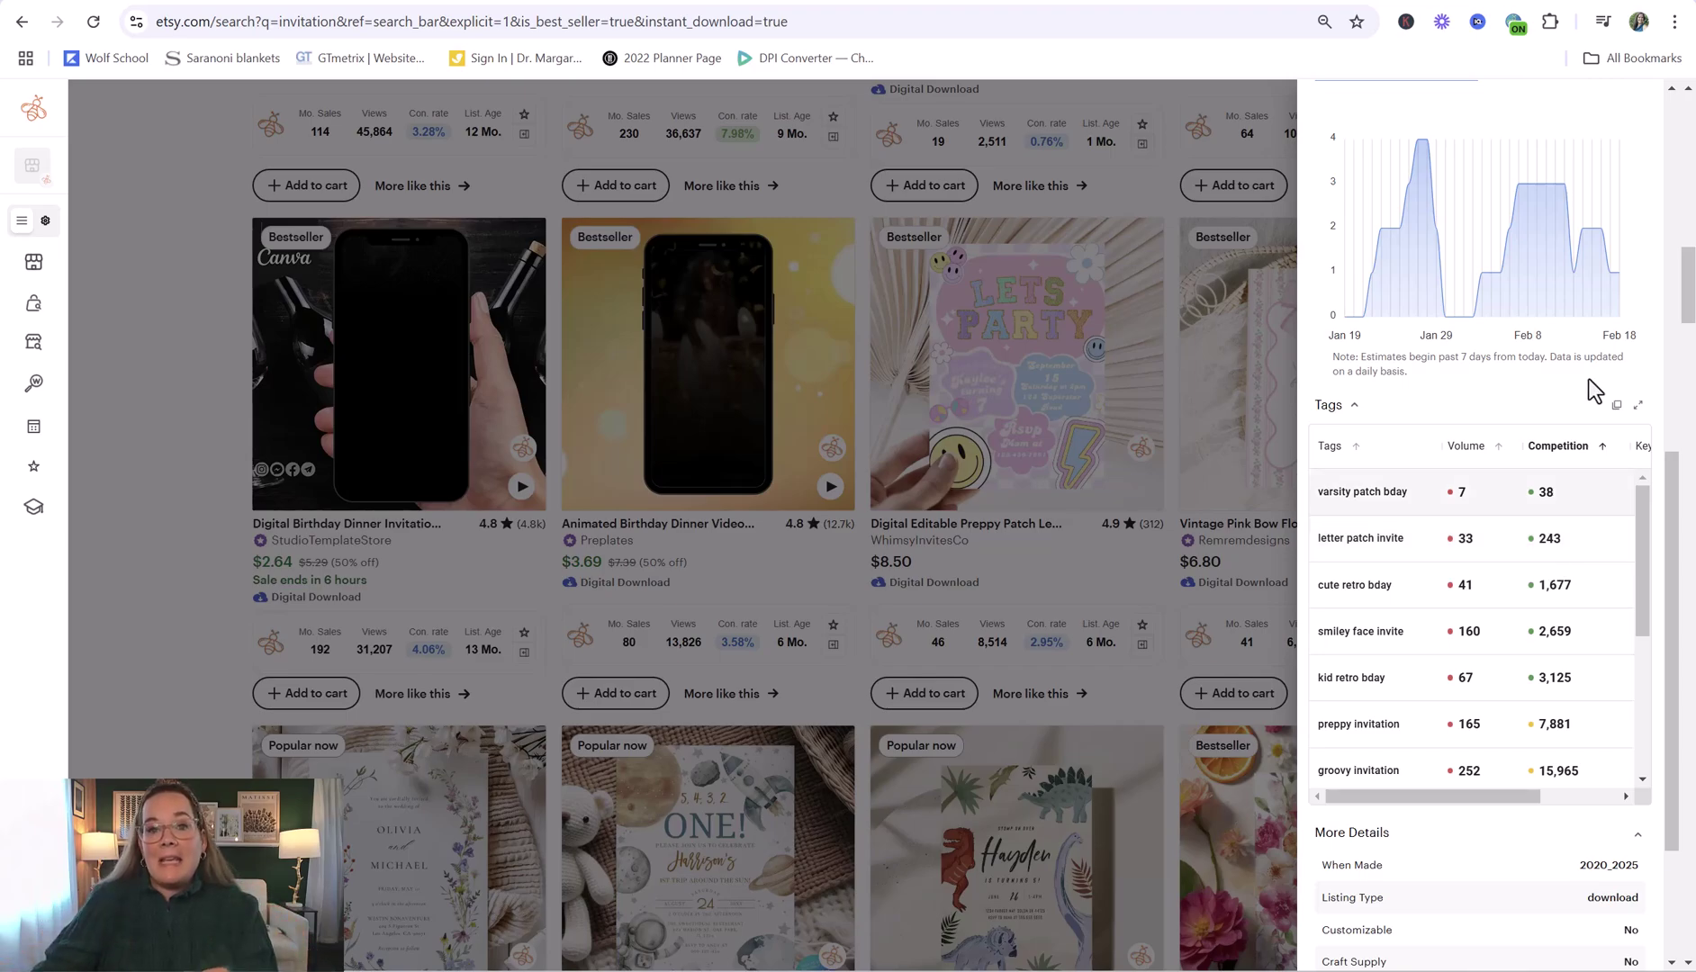
scroll(1613, 651, down, 3)
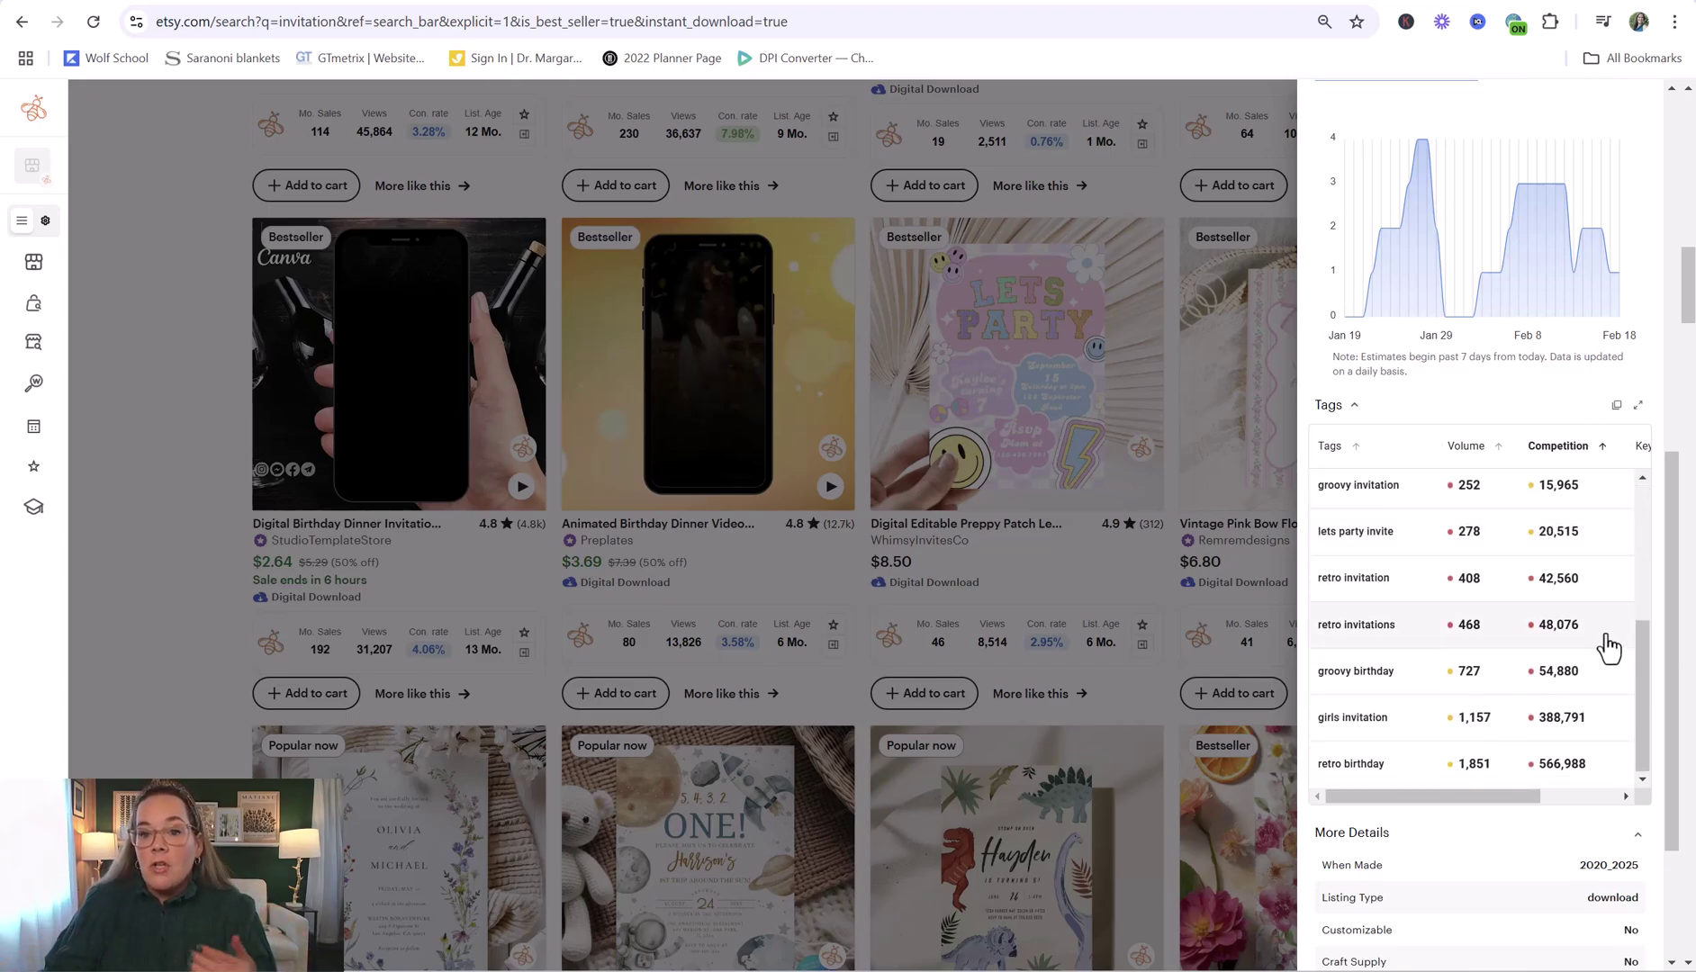
scroll(1602, 643, up, 1)
scroll(1602, 643, down, 1)
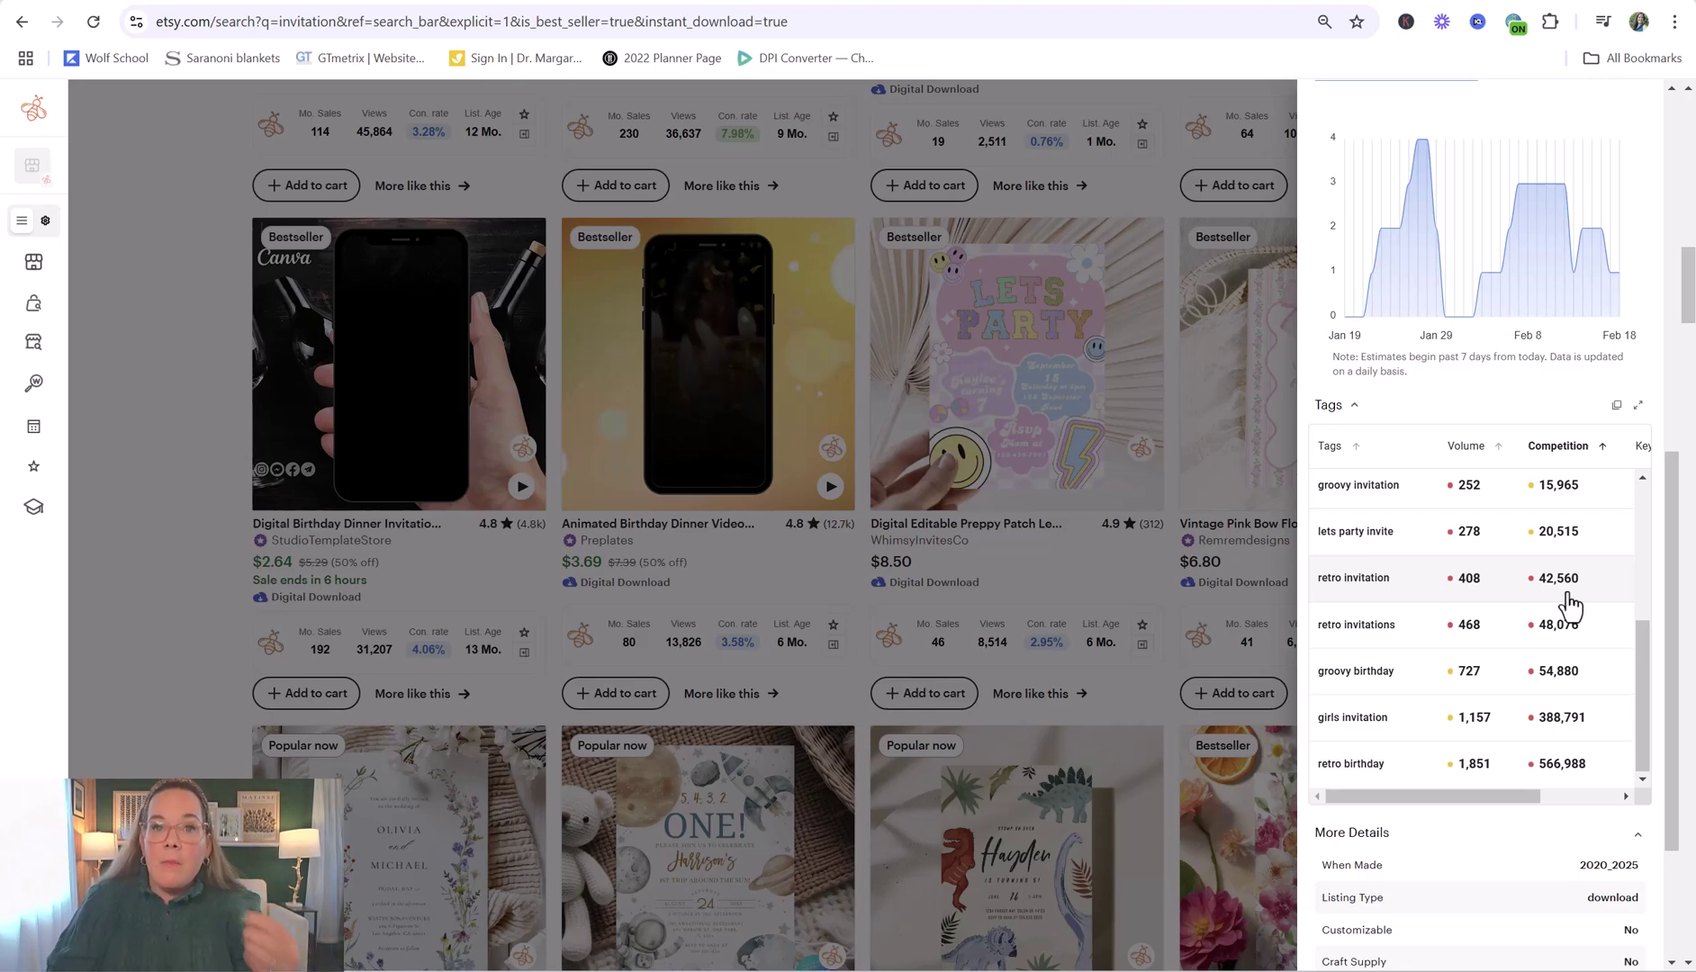
scroll(1570, 605, down, 2)
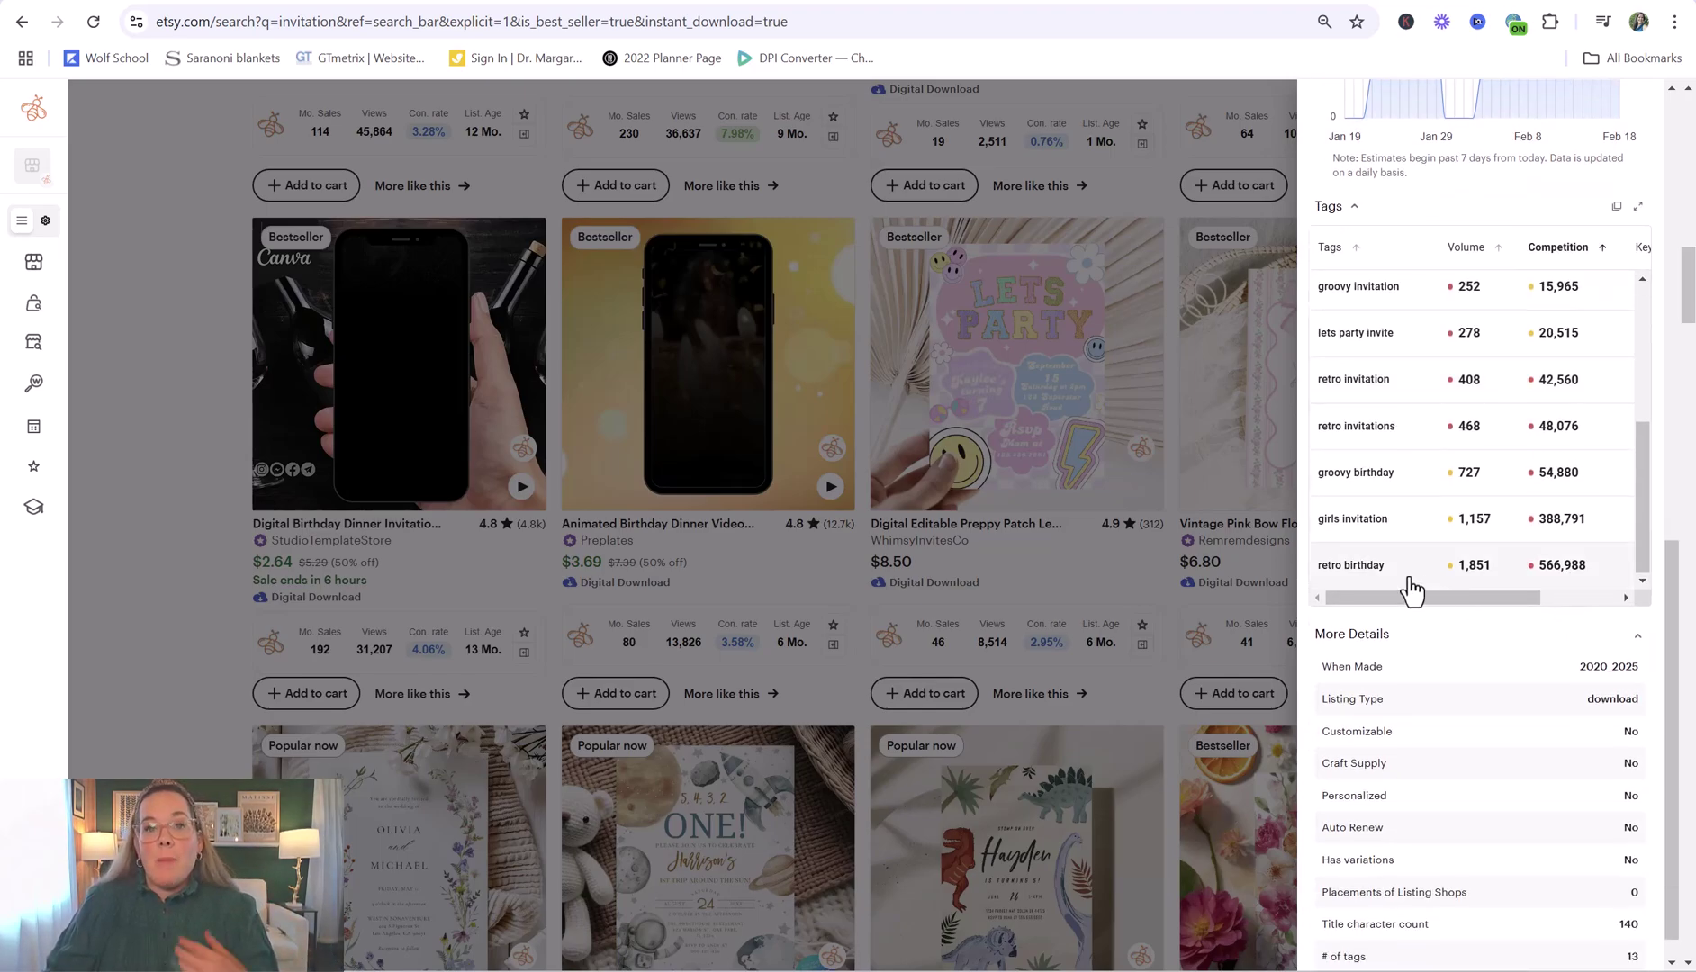